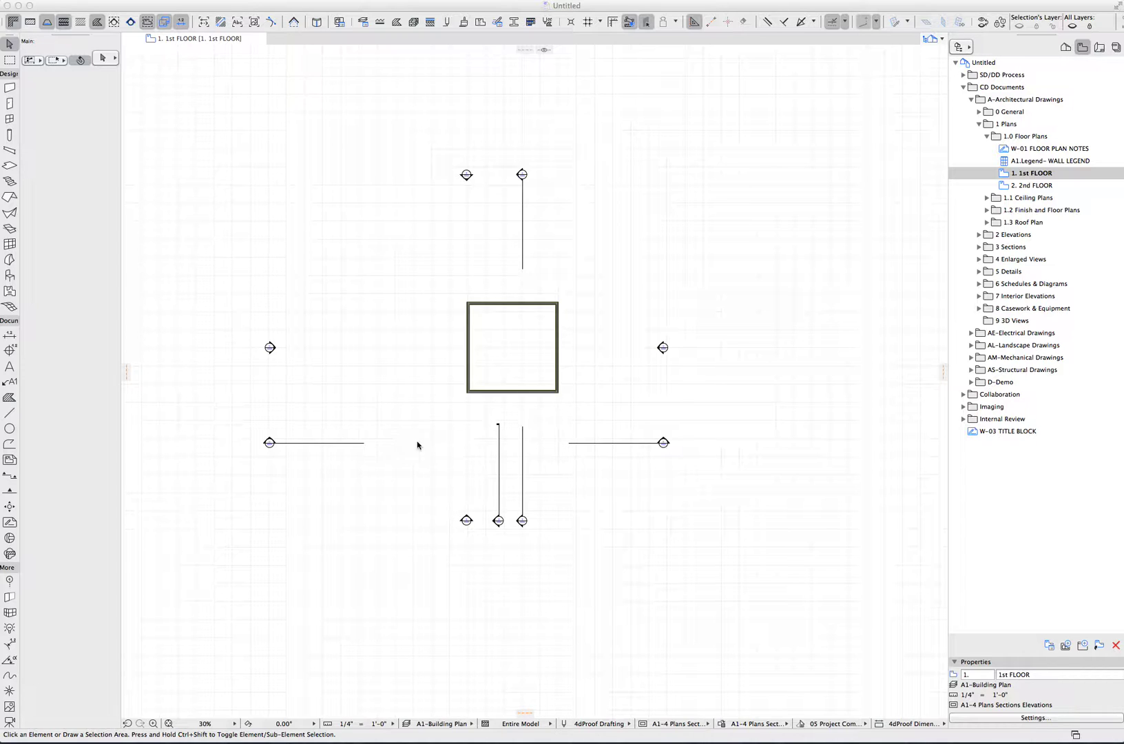
Review Layer Settings, picking A-Envelope Annotation and the AE1-Electrical Plan combination, and close unchanged.
click(429, 407)
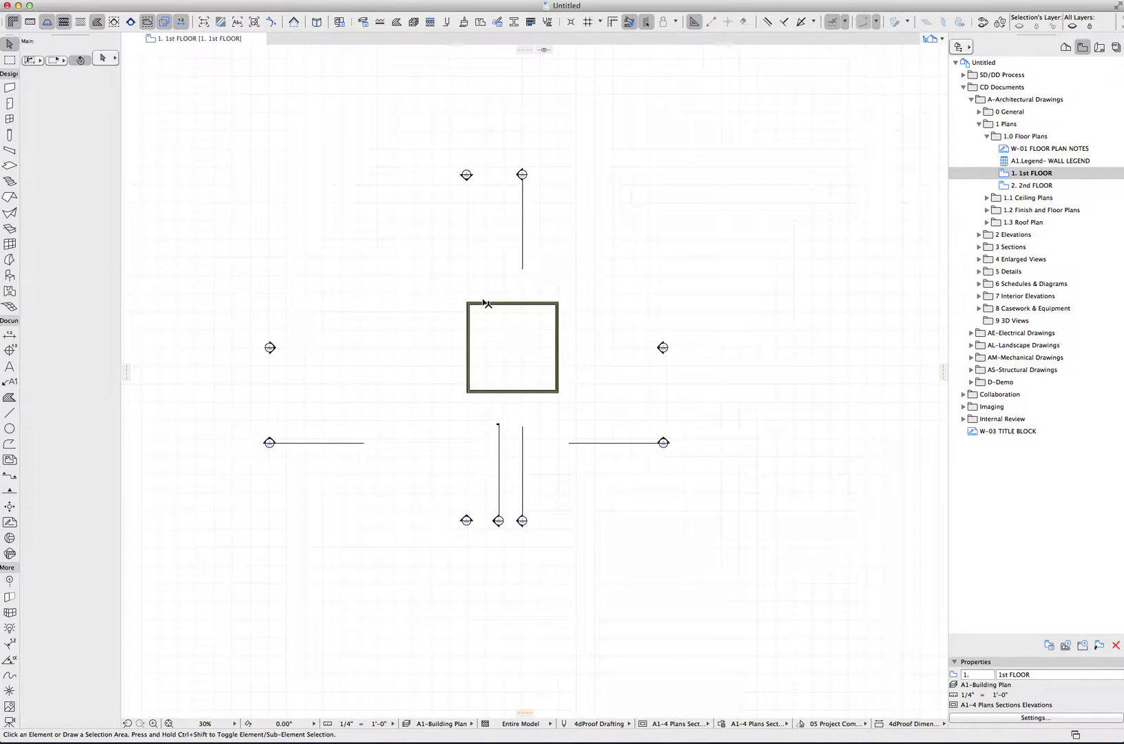
scroll(484, 304, right, 2)
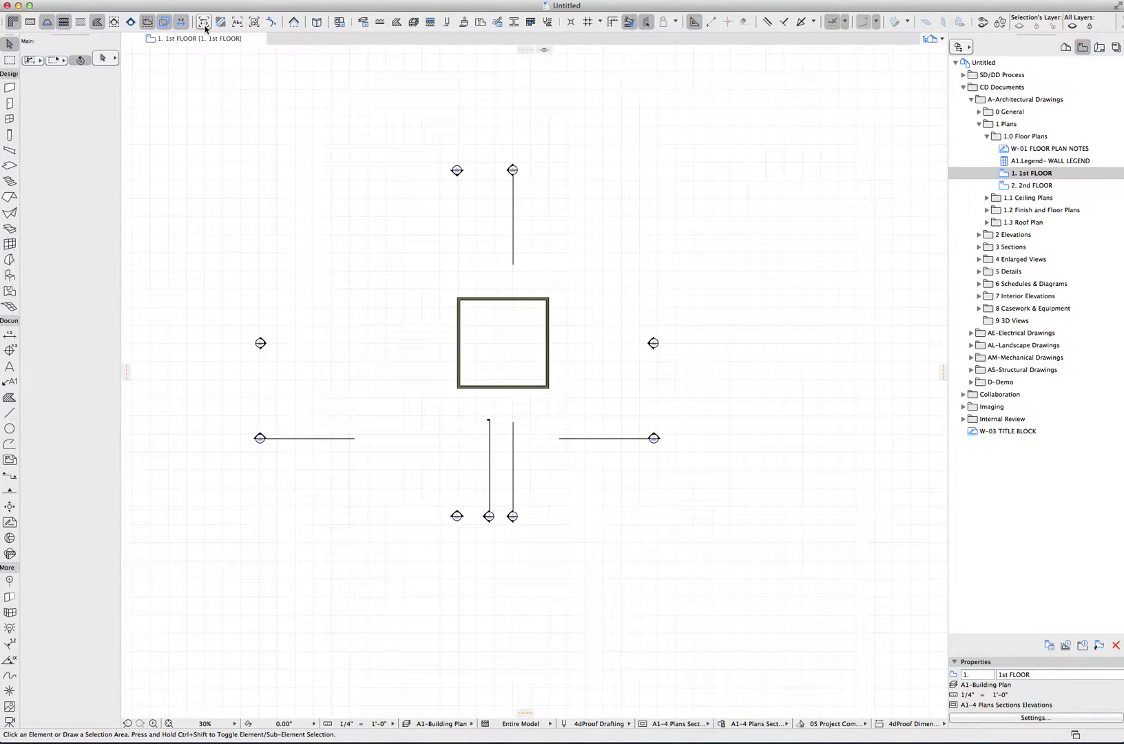
click(365, 23)
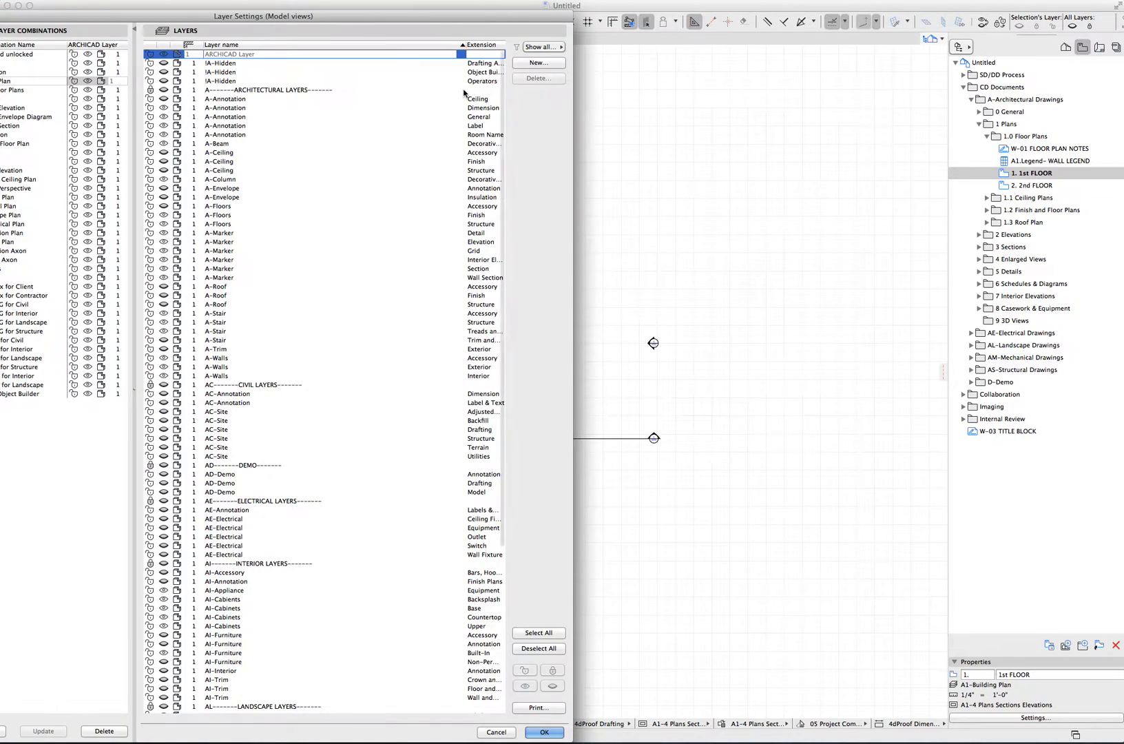
drag(284, 16, 411, 8)
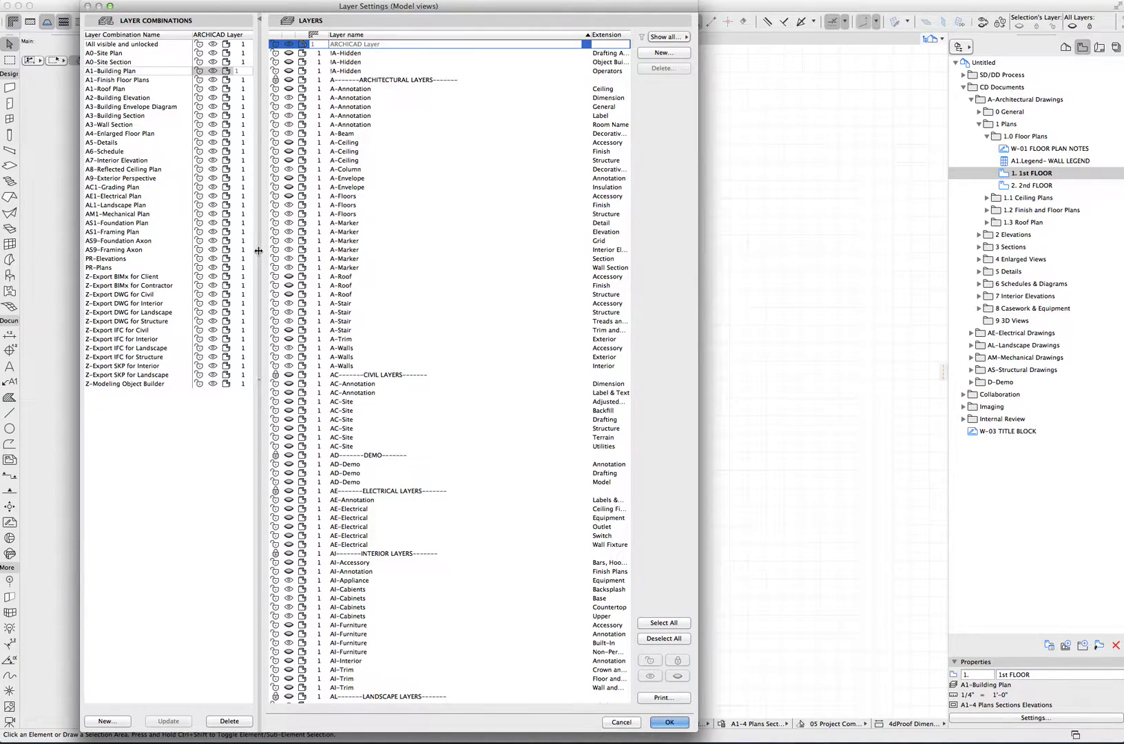
click(342, 180)
click(127, 196)
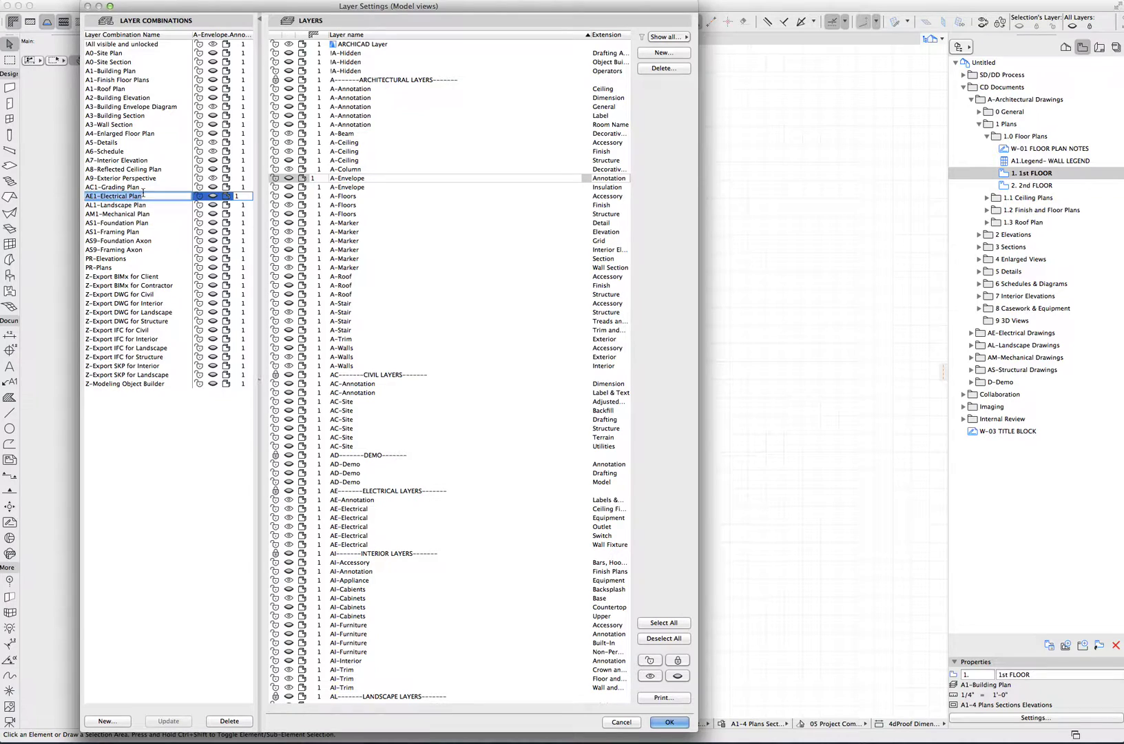
key(Return)
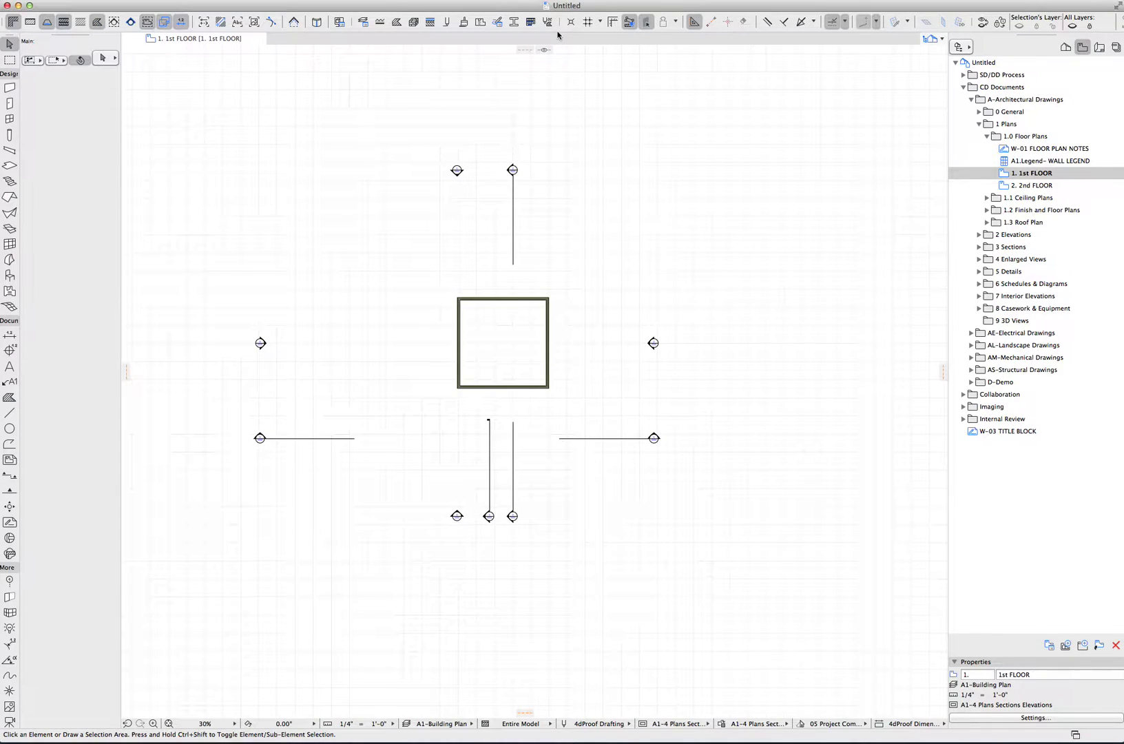
Inspect layers and combinations in the Attribute Manager and Layer Settings, closing both without changes.
click(547, 21)
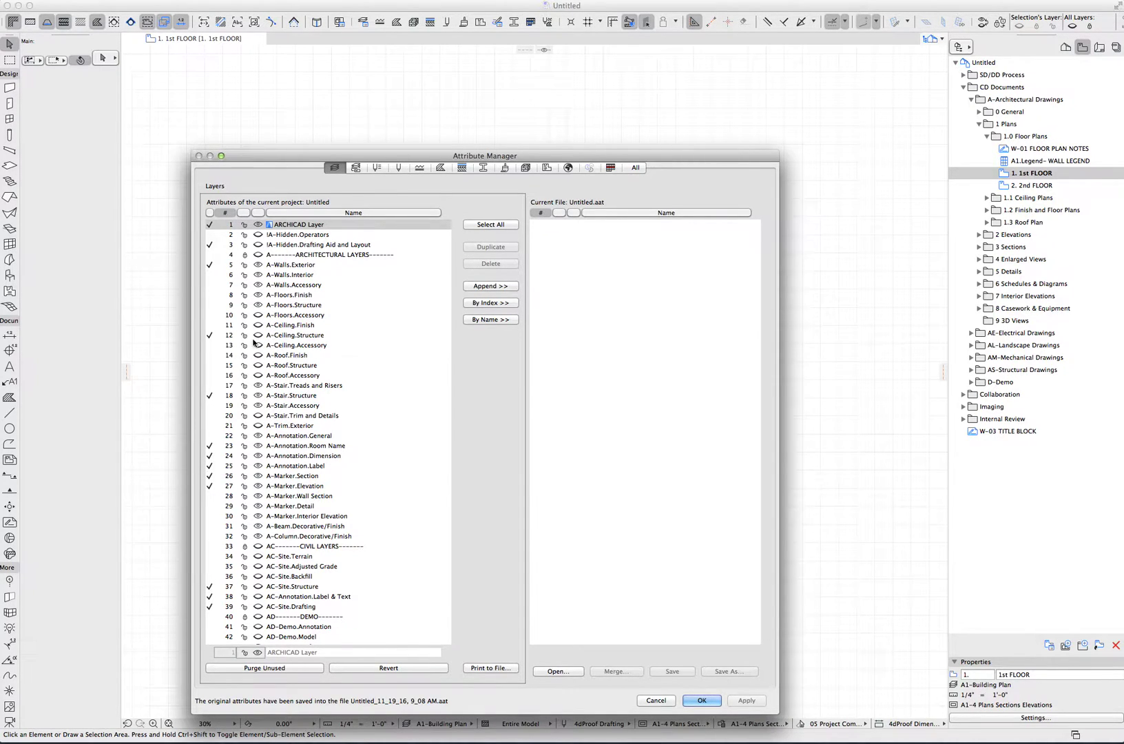
click(230, 325)
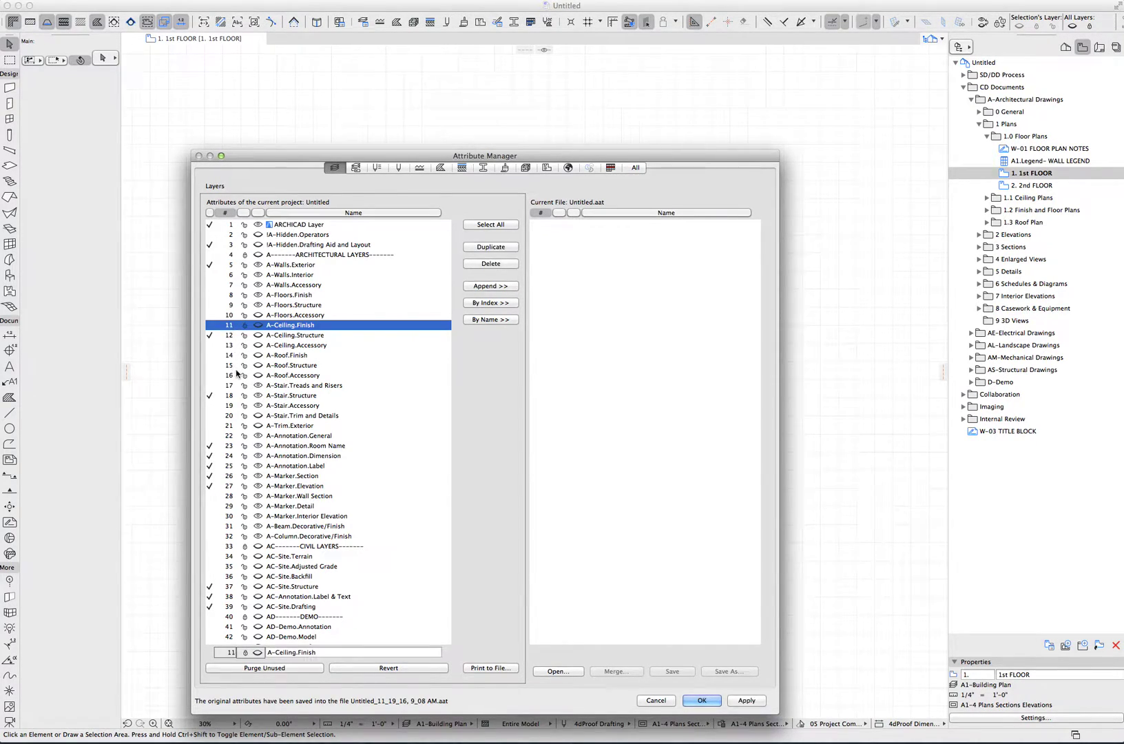
scroll(234, 432, down, 8)
scroll(233, 413, down, 3)
scroll(233, 399, up, 10)
click(356, 167)
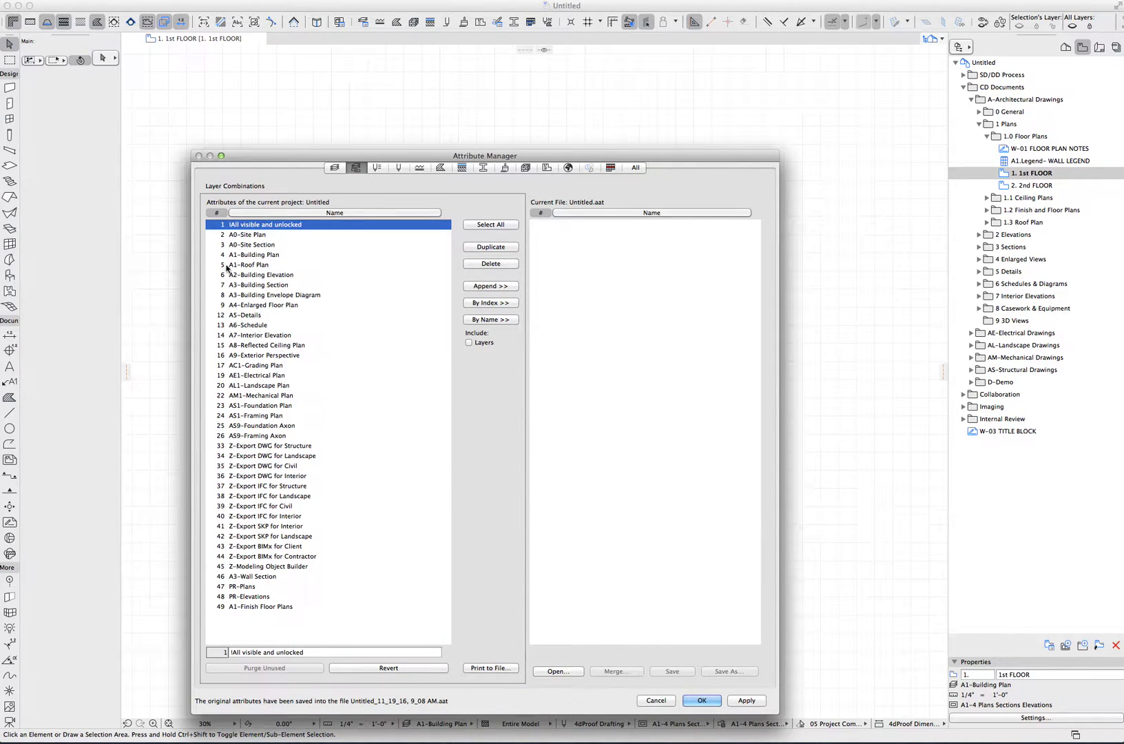
click(703, 700)
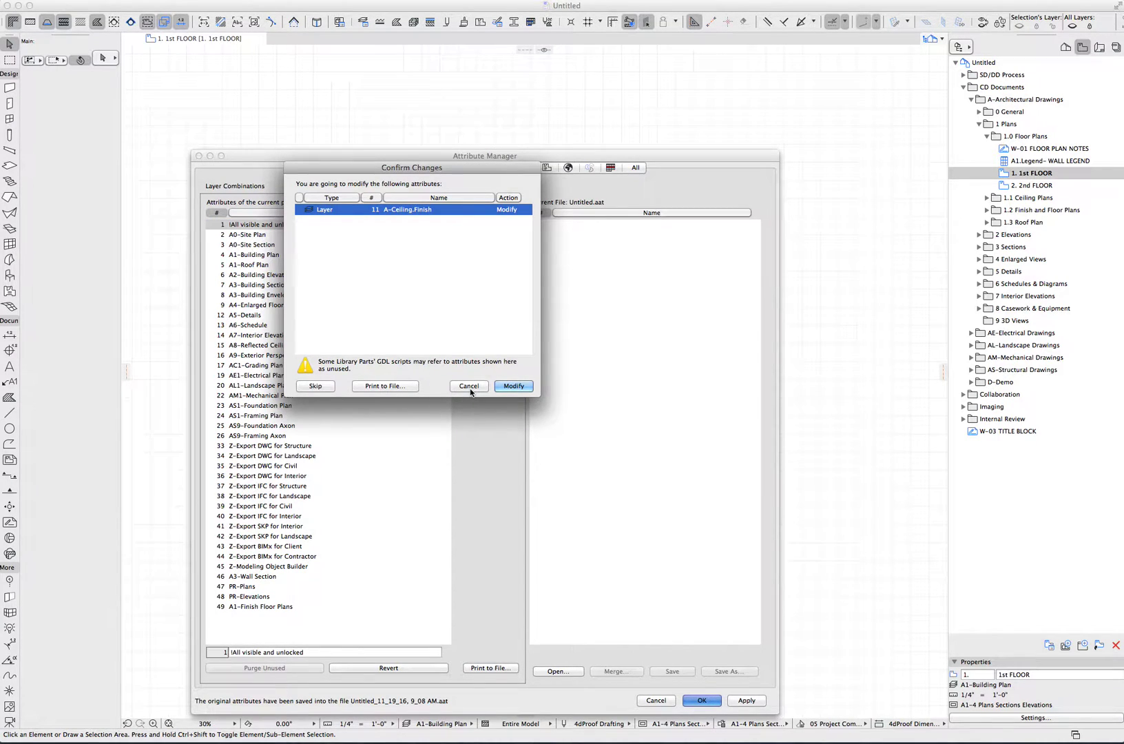
click(469, 387)
click(655, 700)
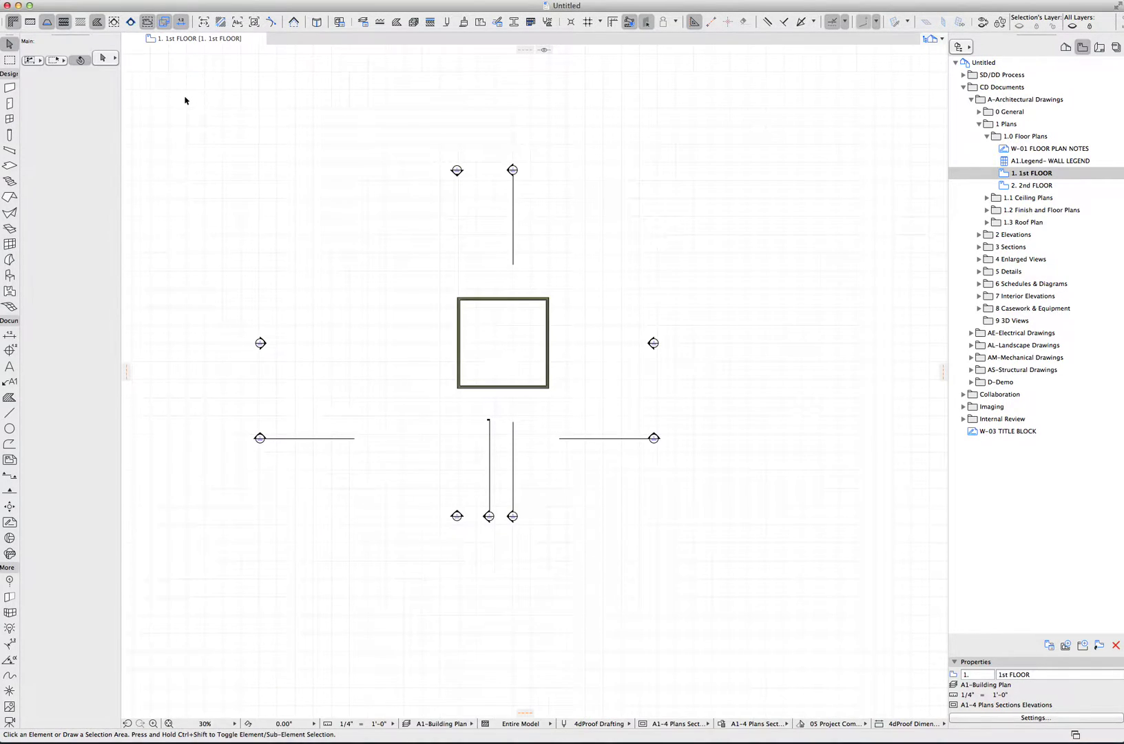
click(362, 23)
click(344, 197)
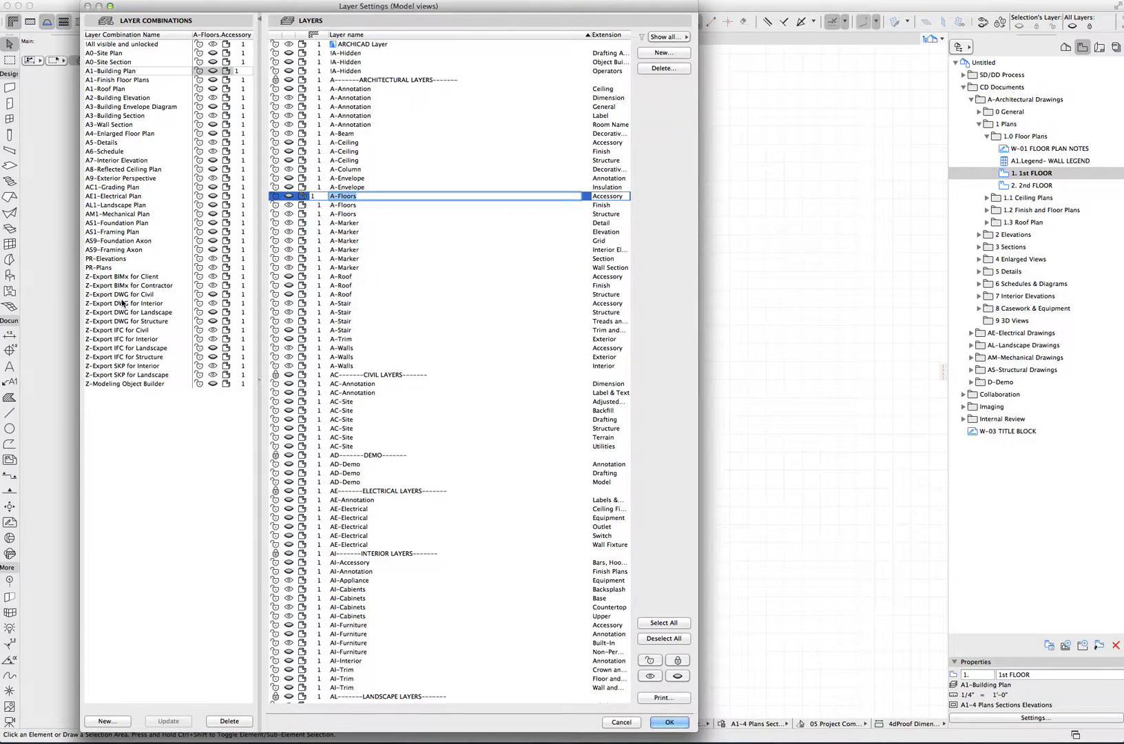
key(Return)
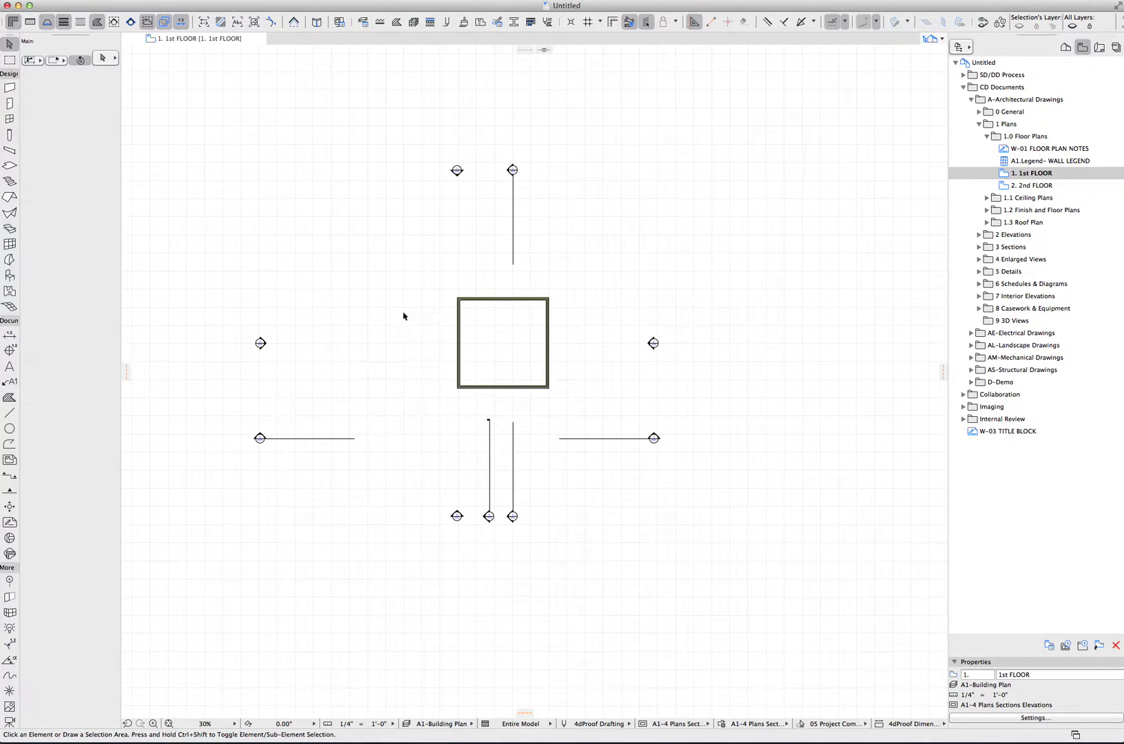
Put the square's left wall on the A-Annotation.Dimension layer via the Info Box.
click(460, 320)
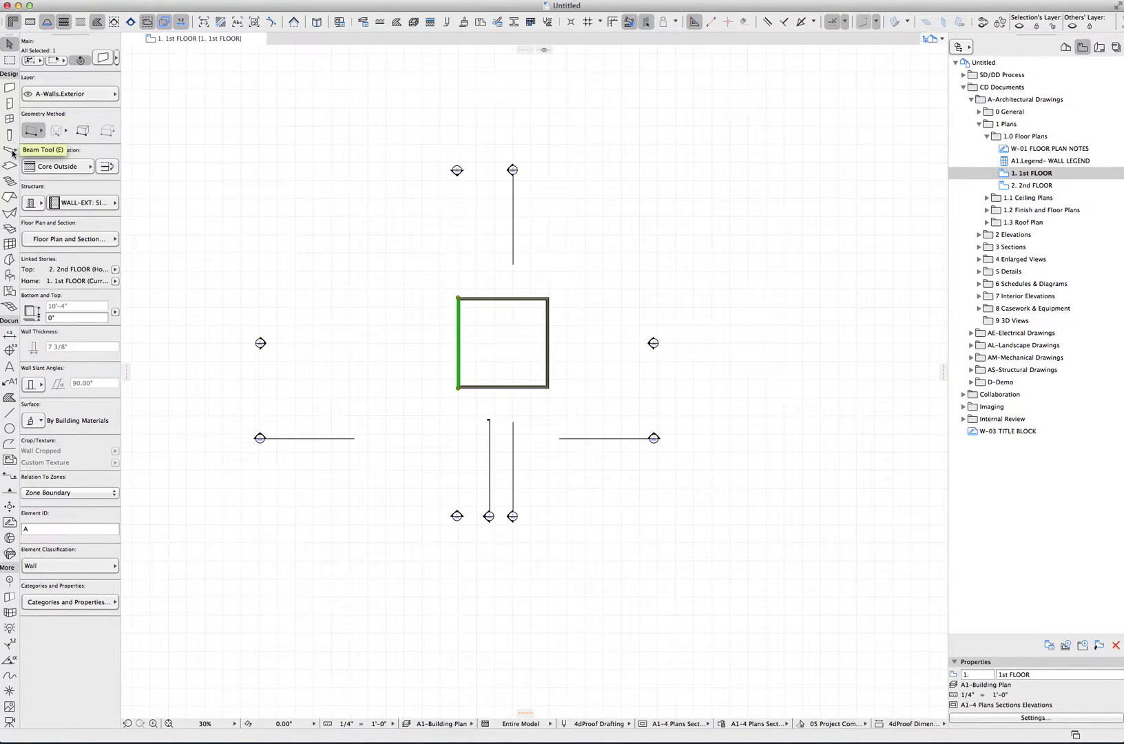
click(69, 93)
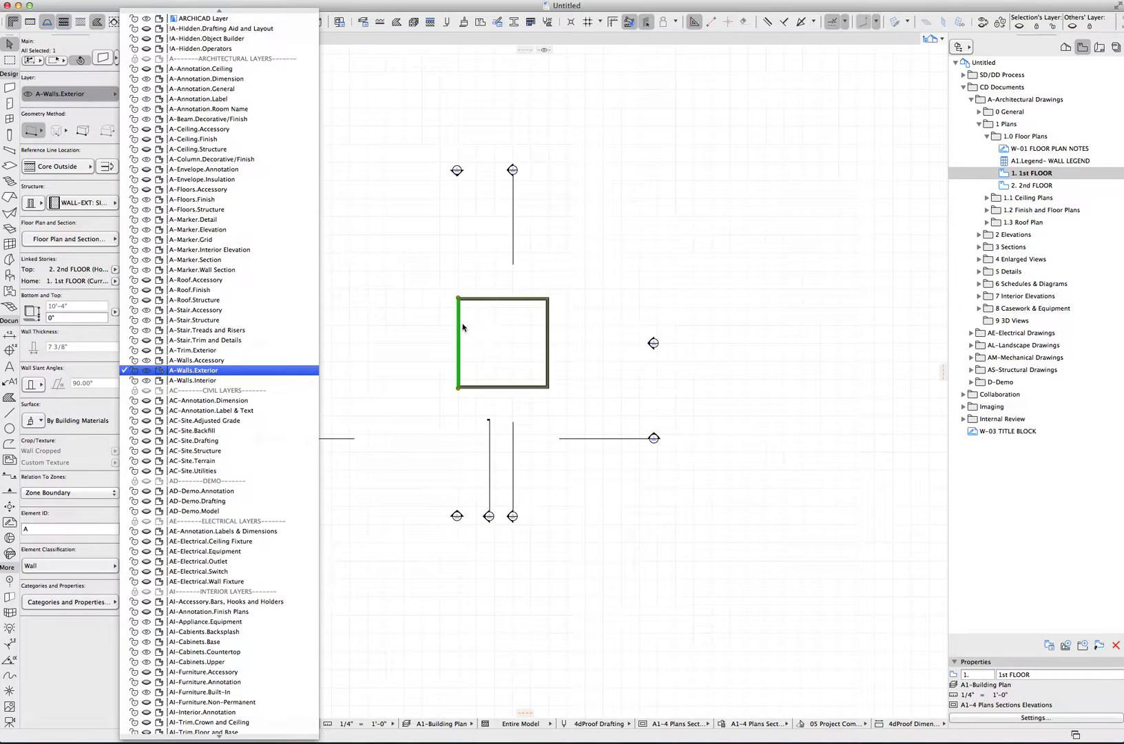
click(221, 81)
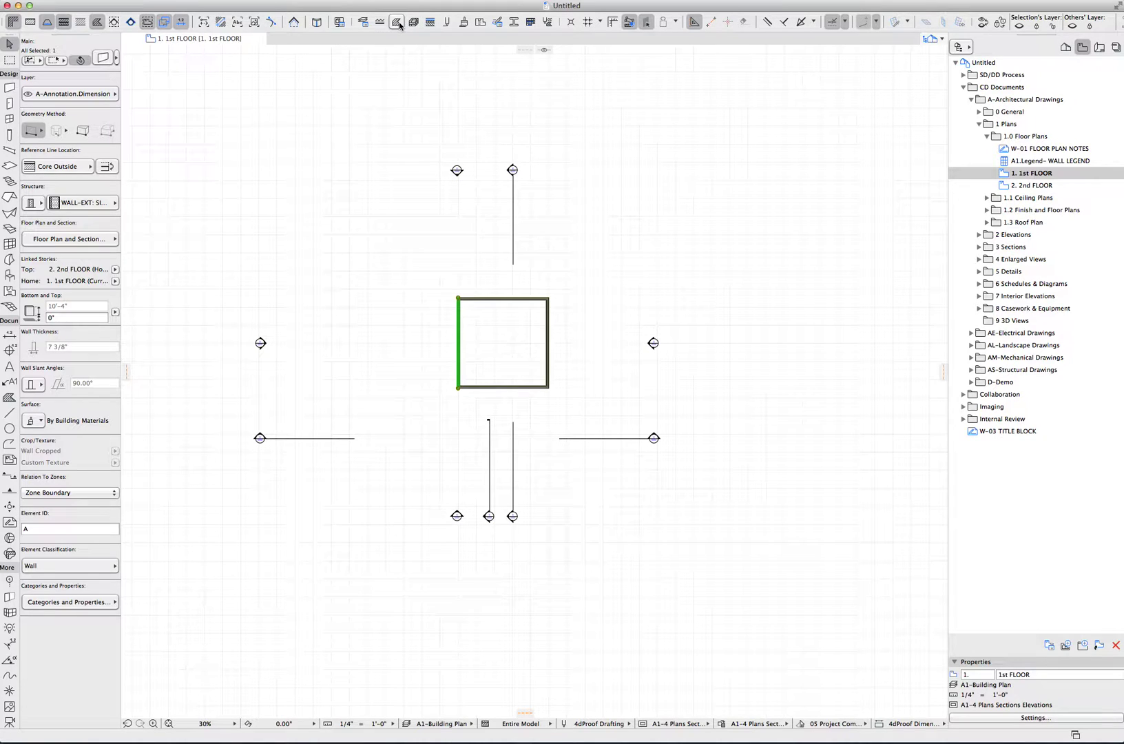
click(363, 22)
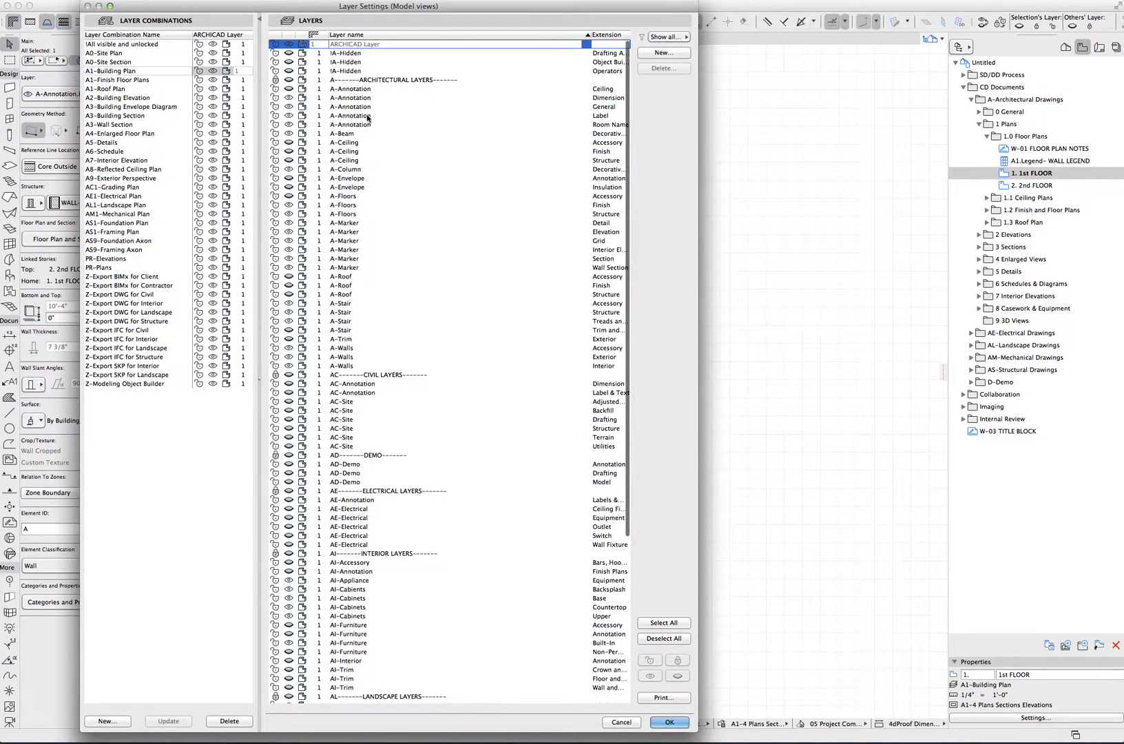
Delete the A-Annotation.Dimension layer together with its elements and accept the change.
click(603, 98)
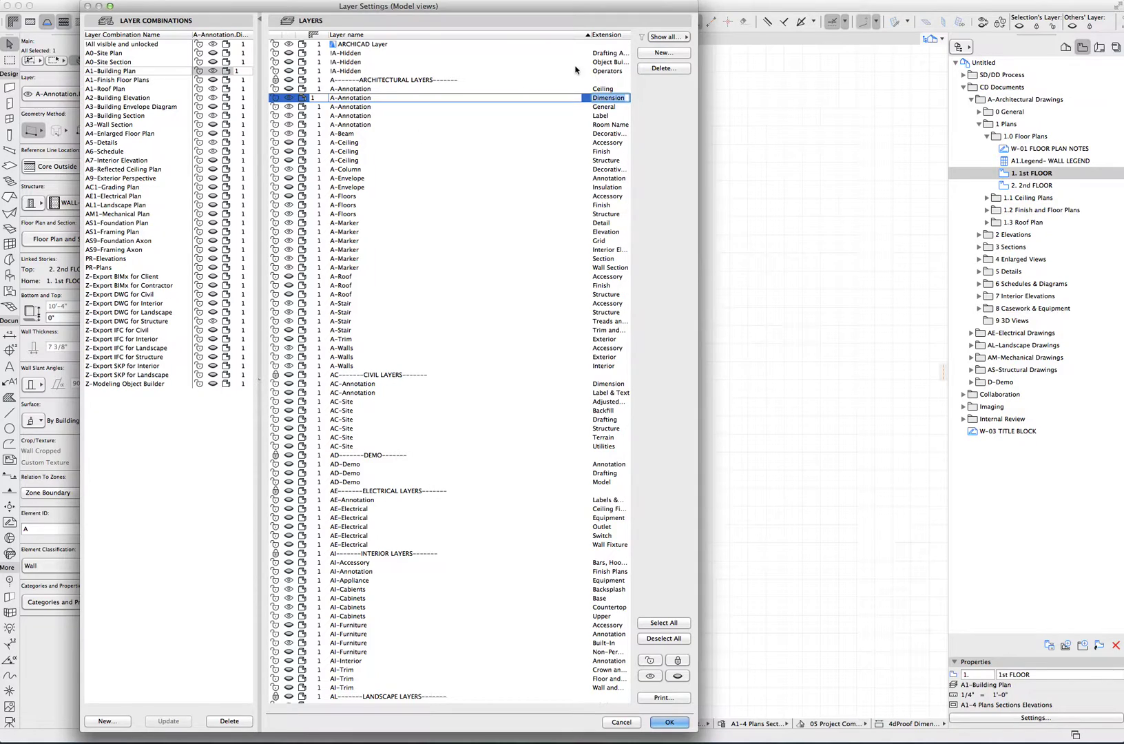
click(663, 68)
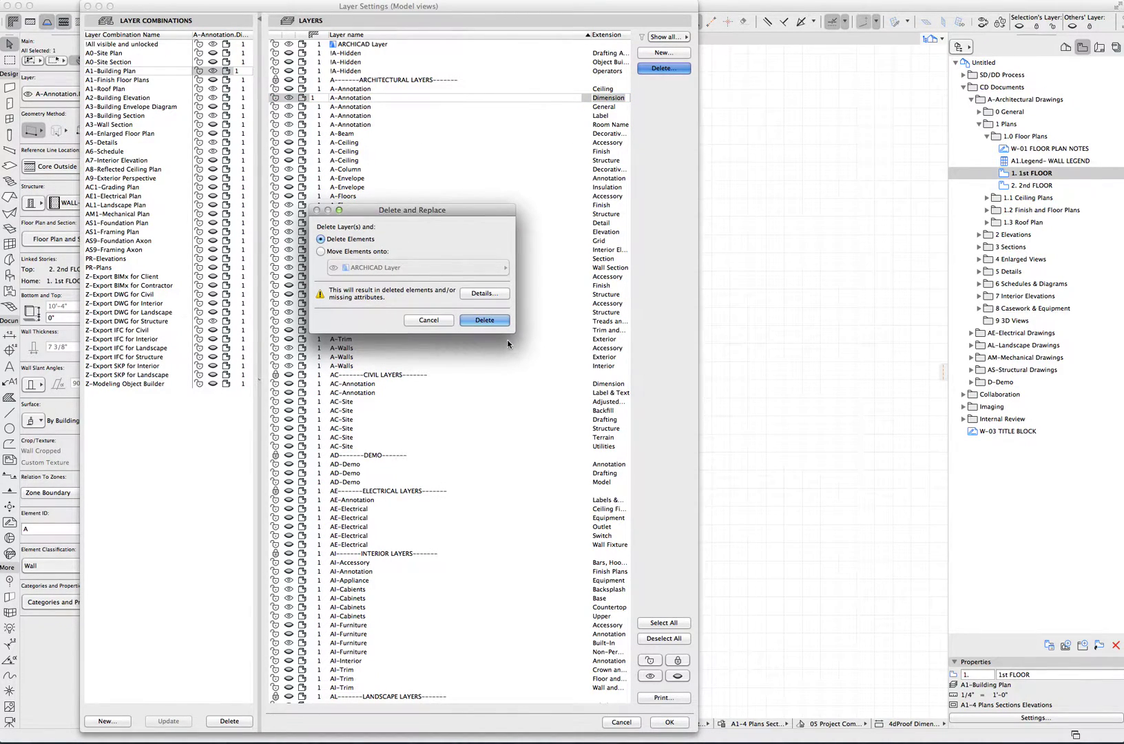
click(491, 320)
click(669, 722)
Reopen Layer Settings with Ctrl+L and select every layer in the list.
drag(459, 324, 445, 311)
click(445, 311)
middle_drag(507, 329, 473, 323)
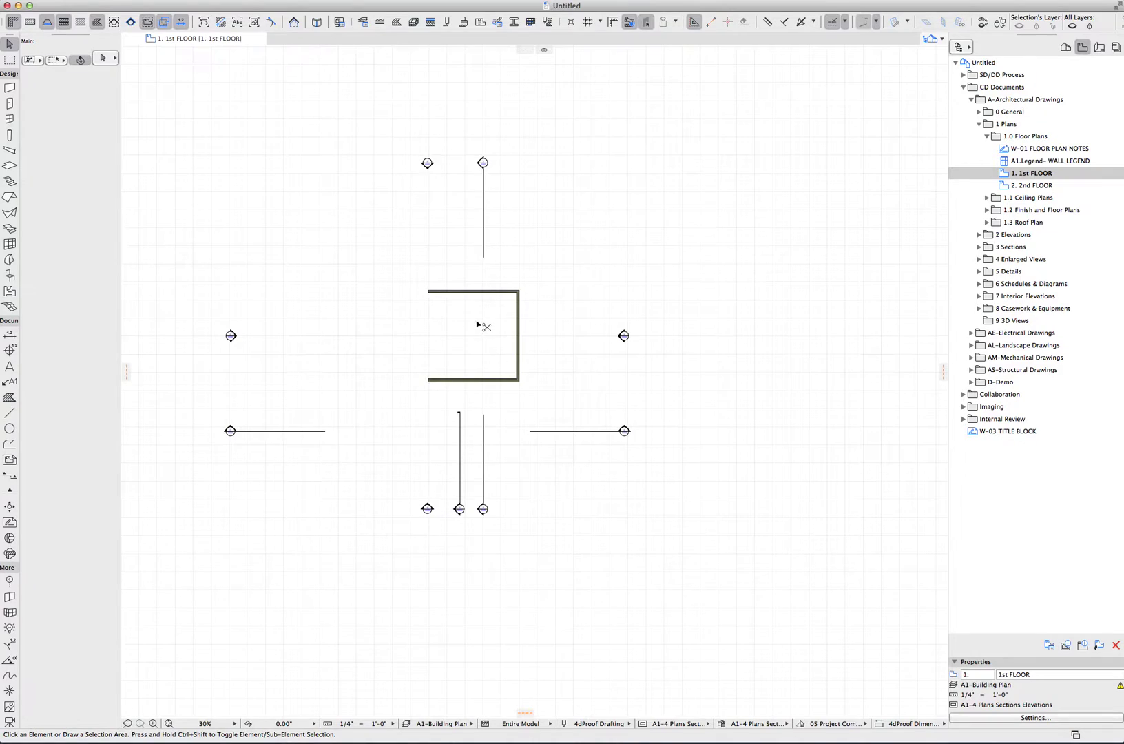
key(ctrl+l)
click(663, 622)
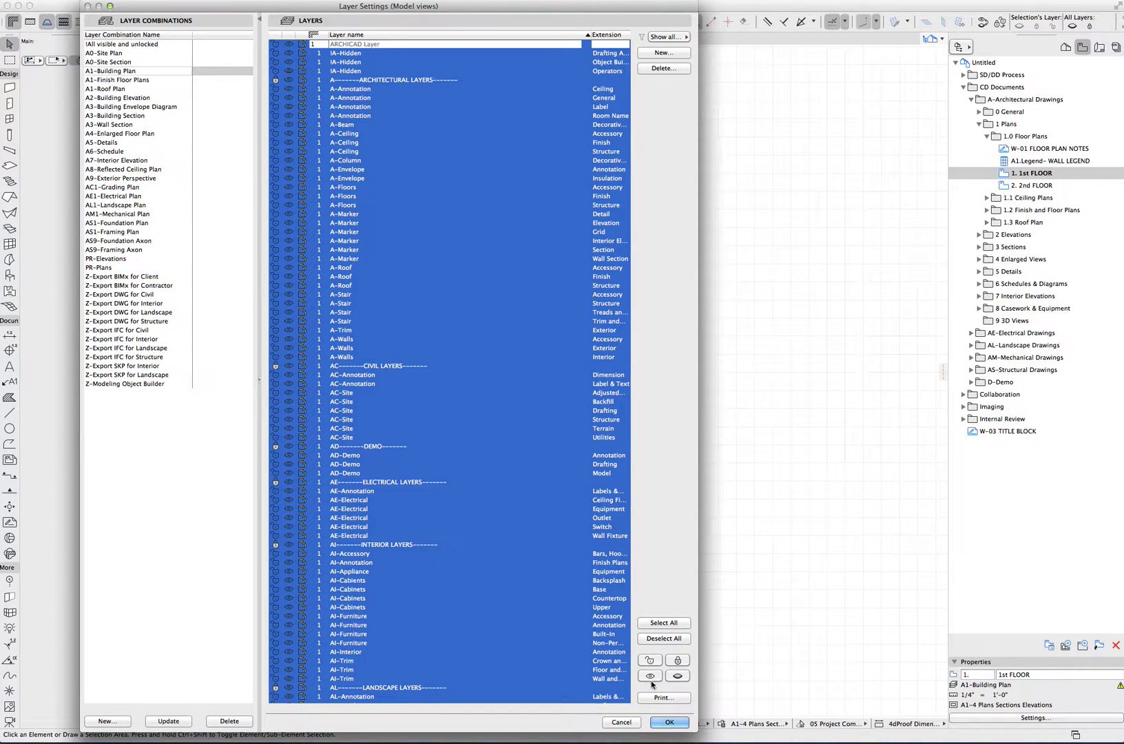
Apply the layer settings and try a rectangular wall at the square's corner, then cancel it.
click(667, 721)
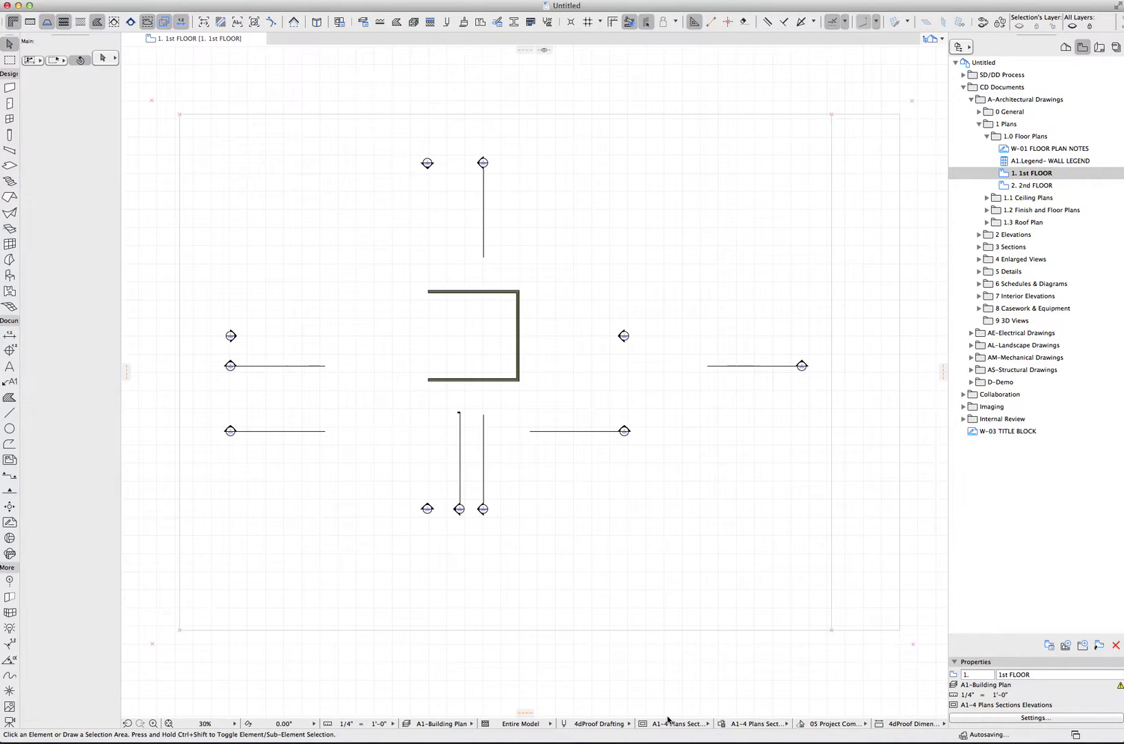
key(w)
click(446, 390)
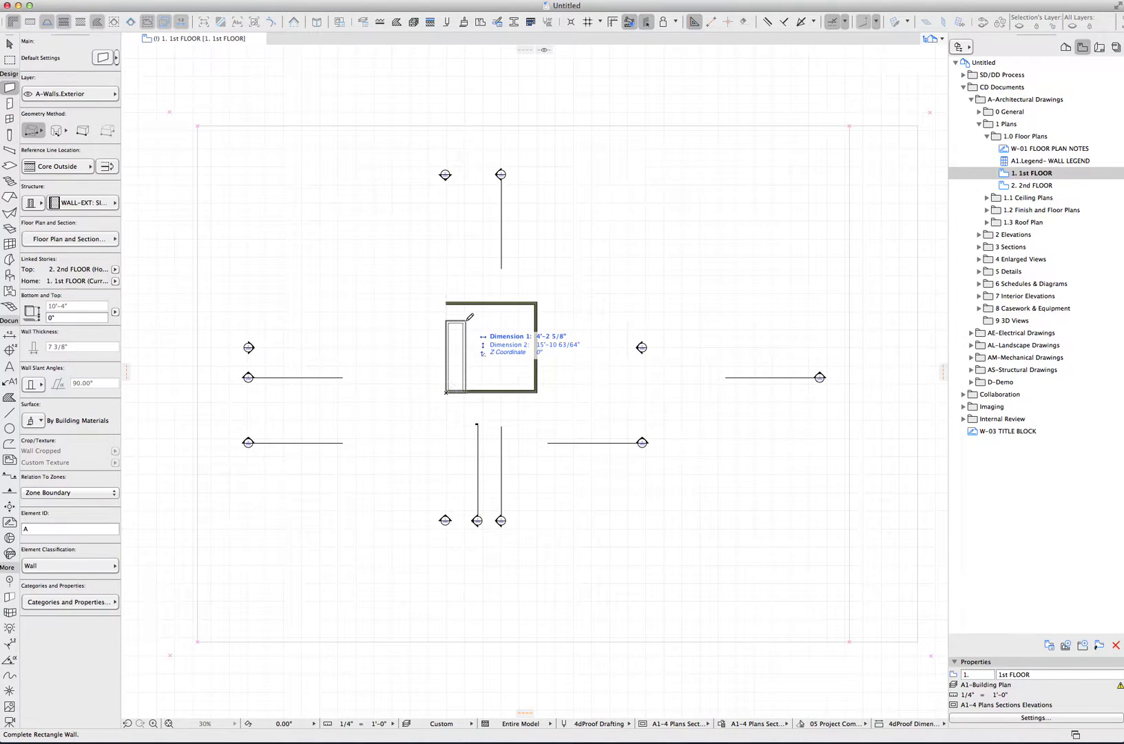
key(Escape)
Redraw the left wall as a single straight wall from the square's top-left to bottom-left corner.
key(w)
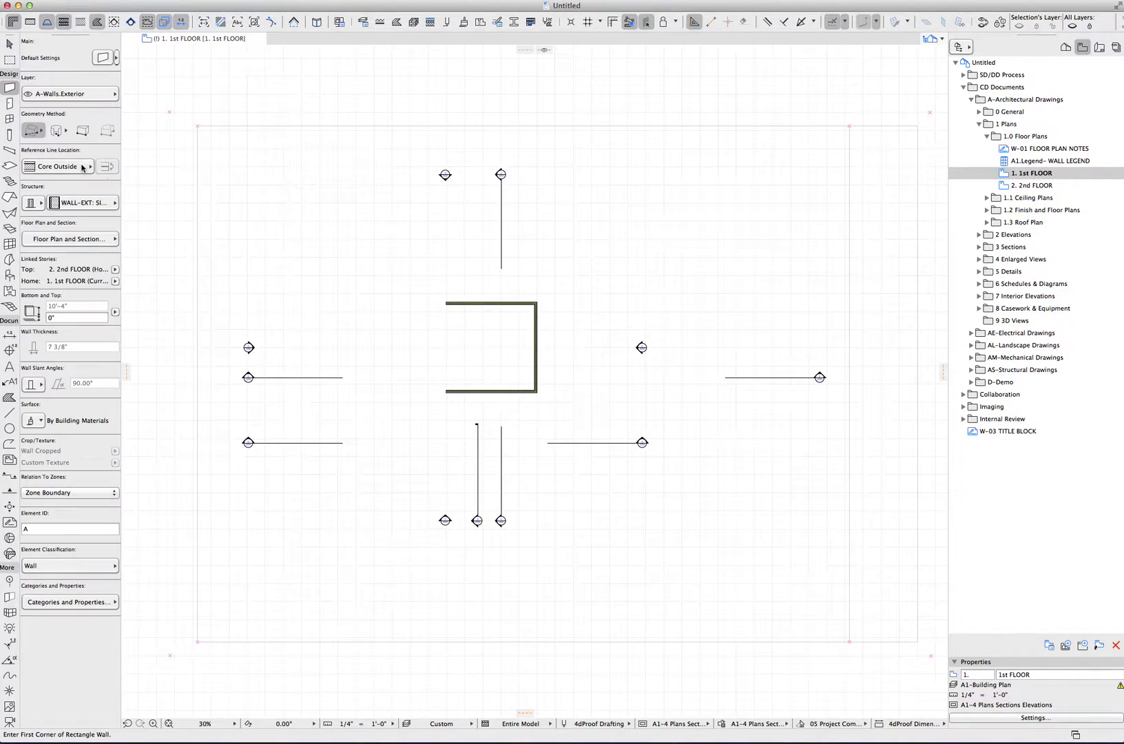
click(33, 130)
click(33, 141)
click(447, 302)
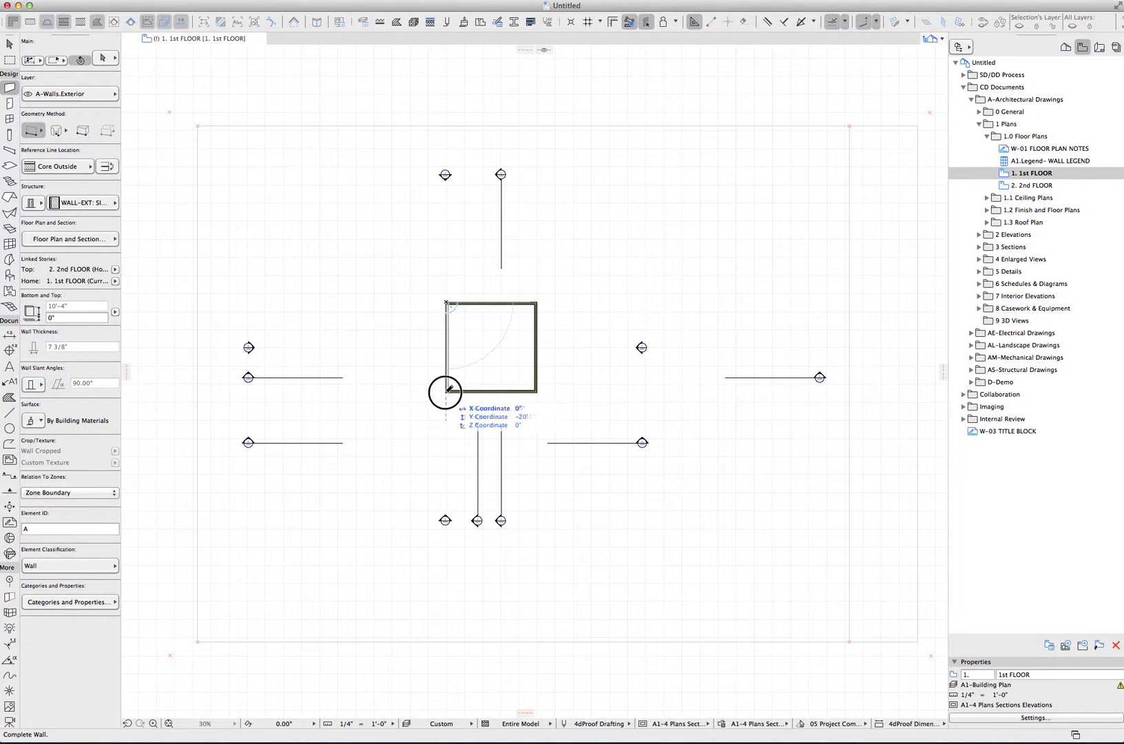
click(447, 391)
key(Escape)
key(a)
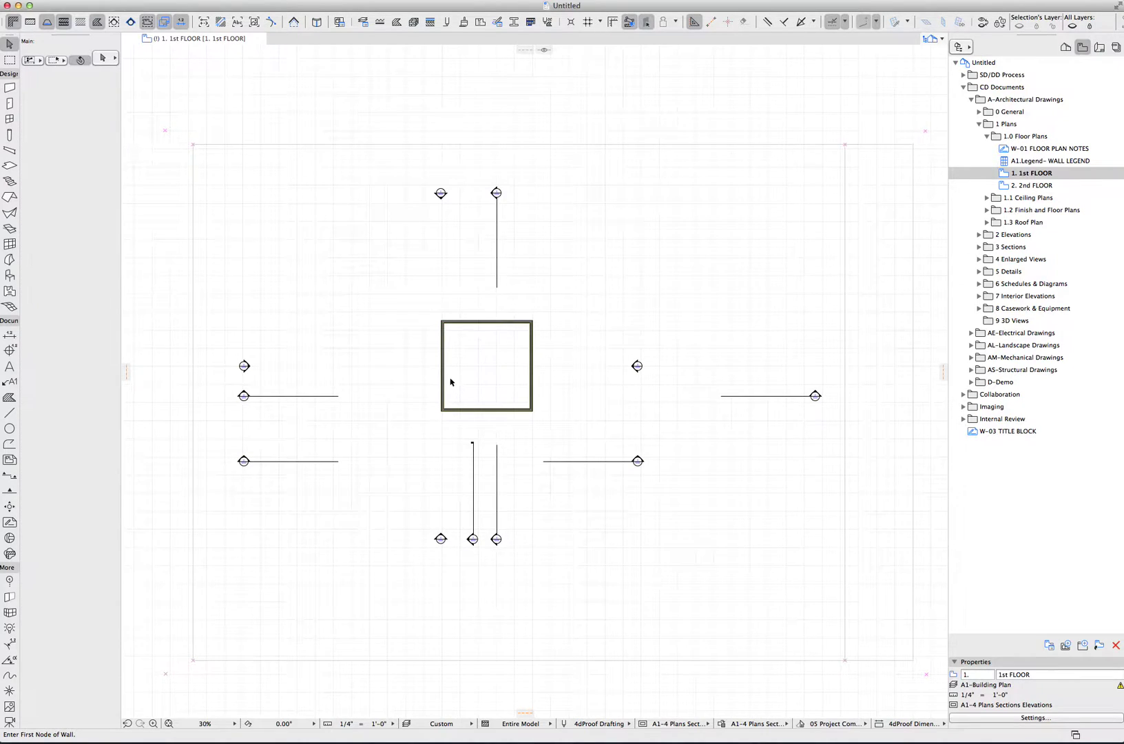
scroll(493, 393, left, 3)
scroll(493, 393, up, 2)
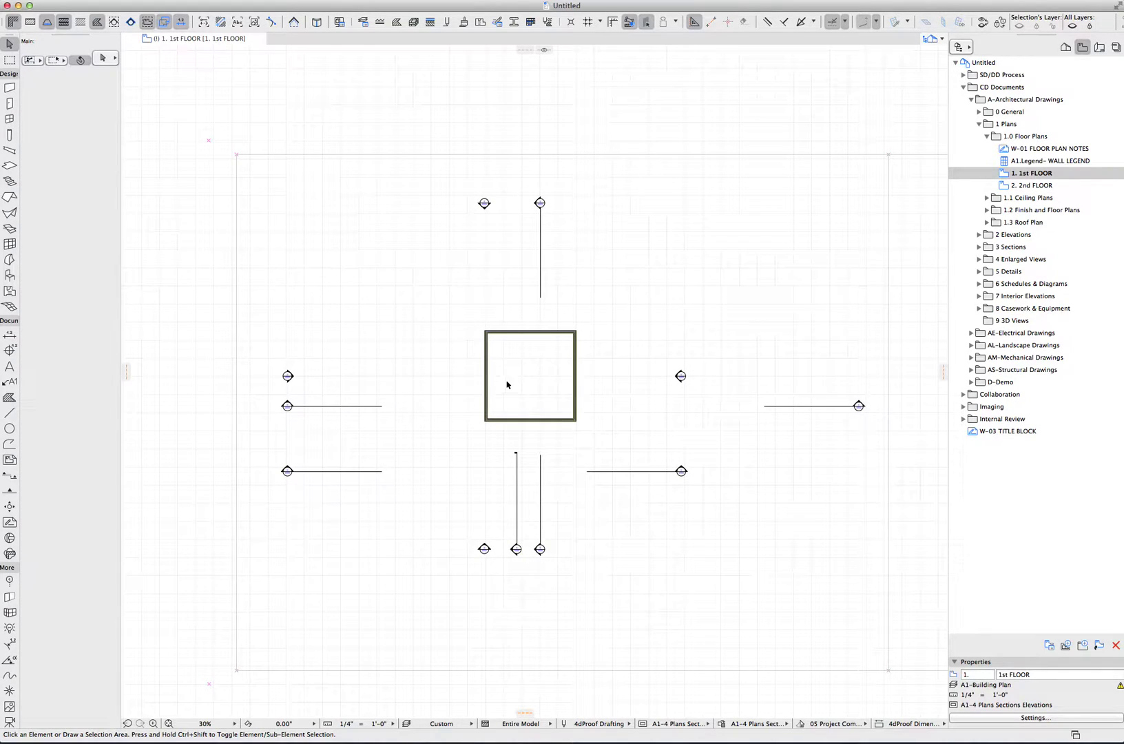
scroll(531, 386, right, 2)
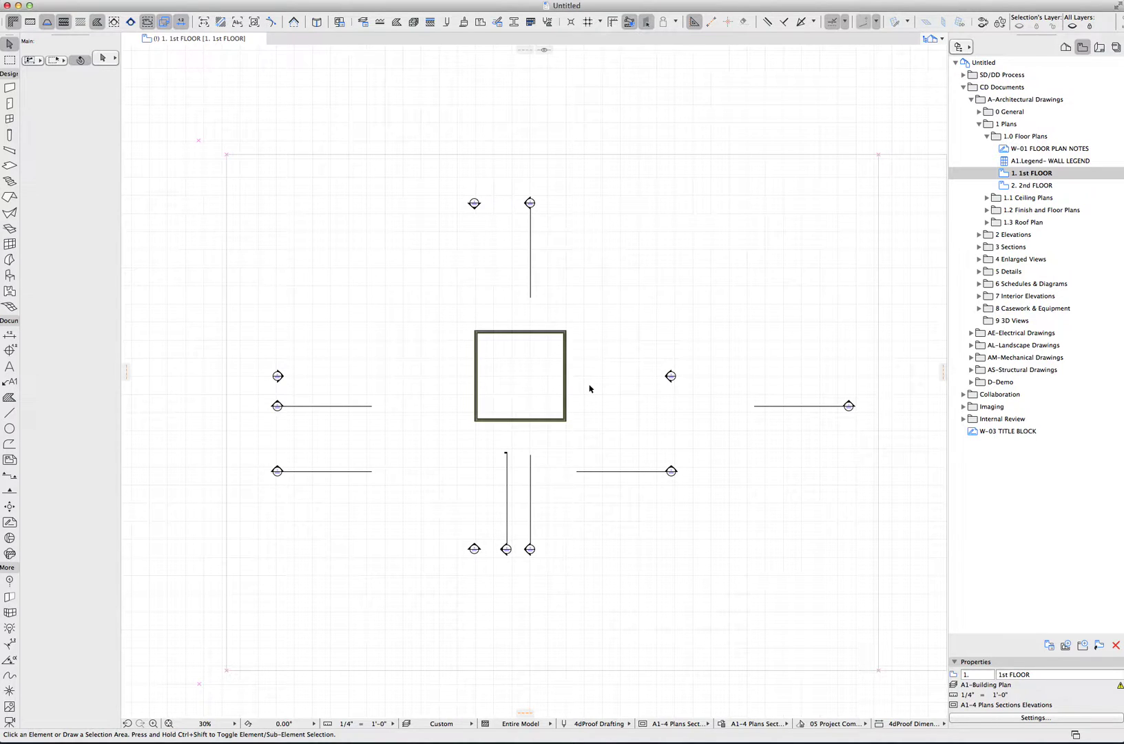
scroll(593, 387, right, 3)
scroll(592, 387, down, 1)
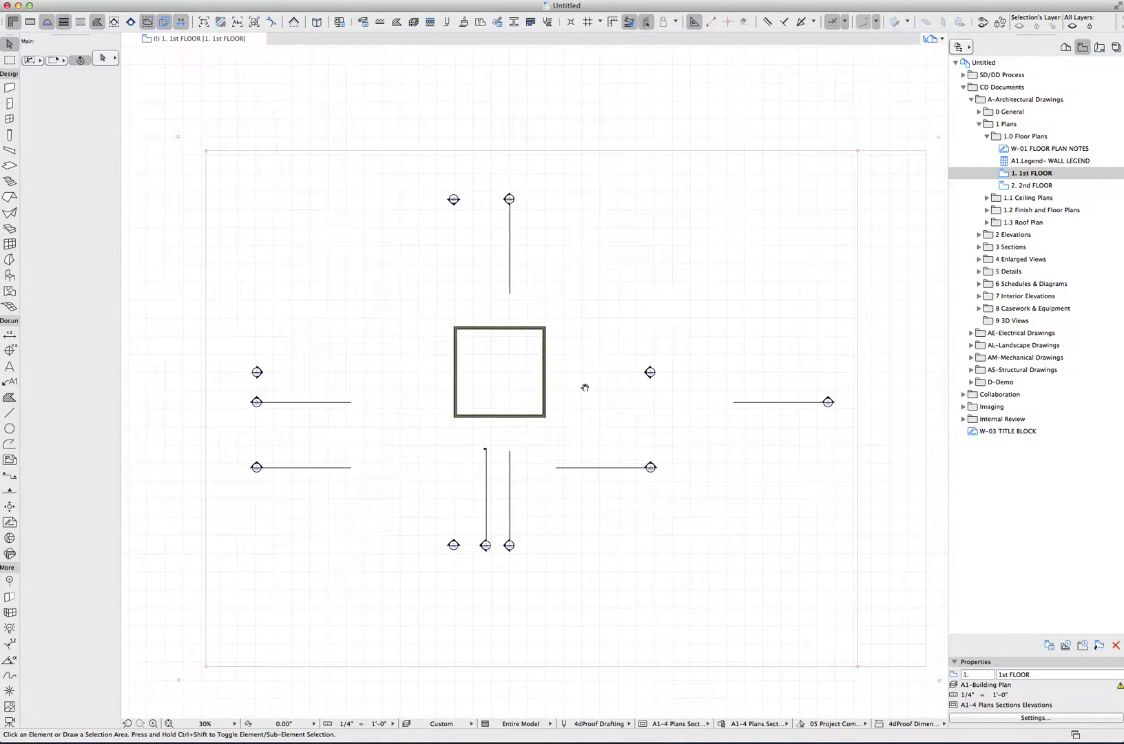
click(444, 369)
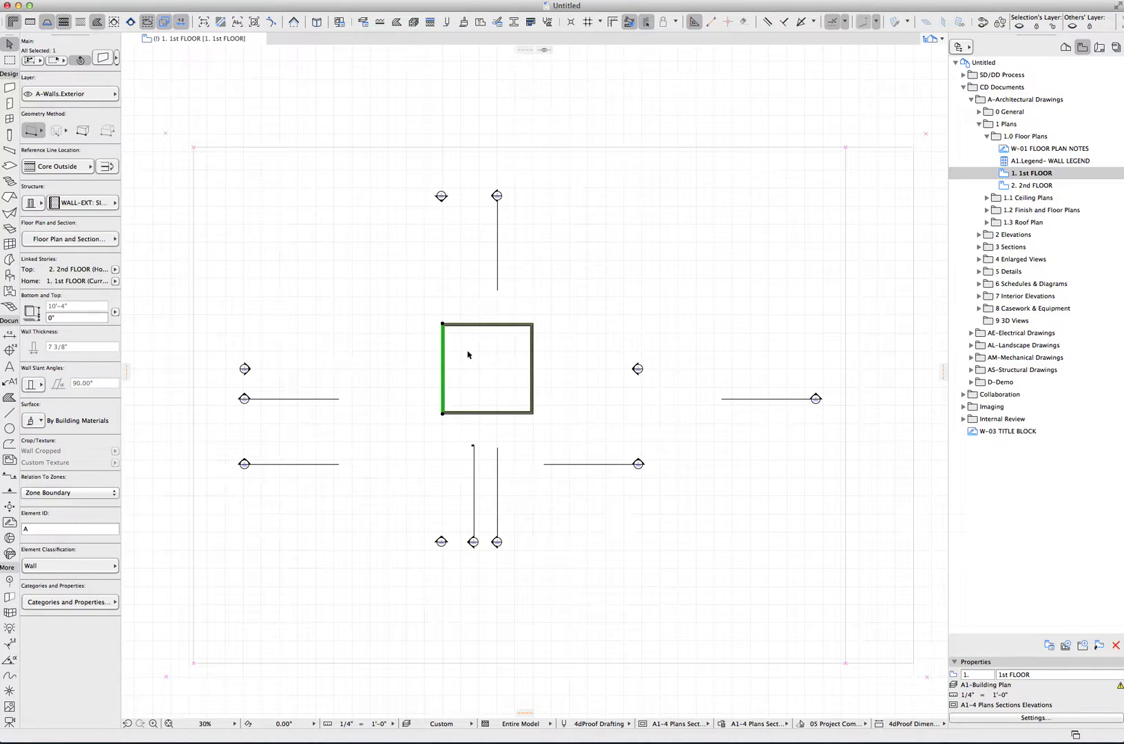
click(110, 61)
click(396, 639)
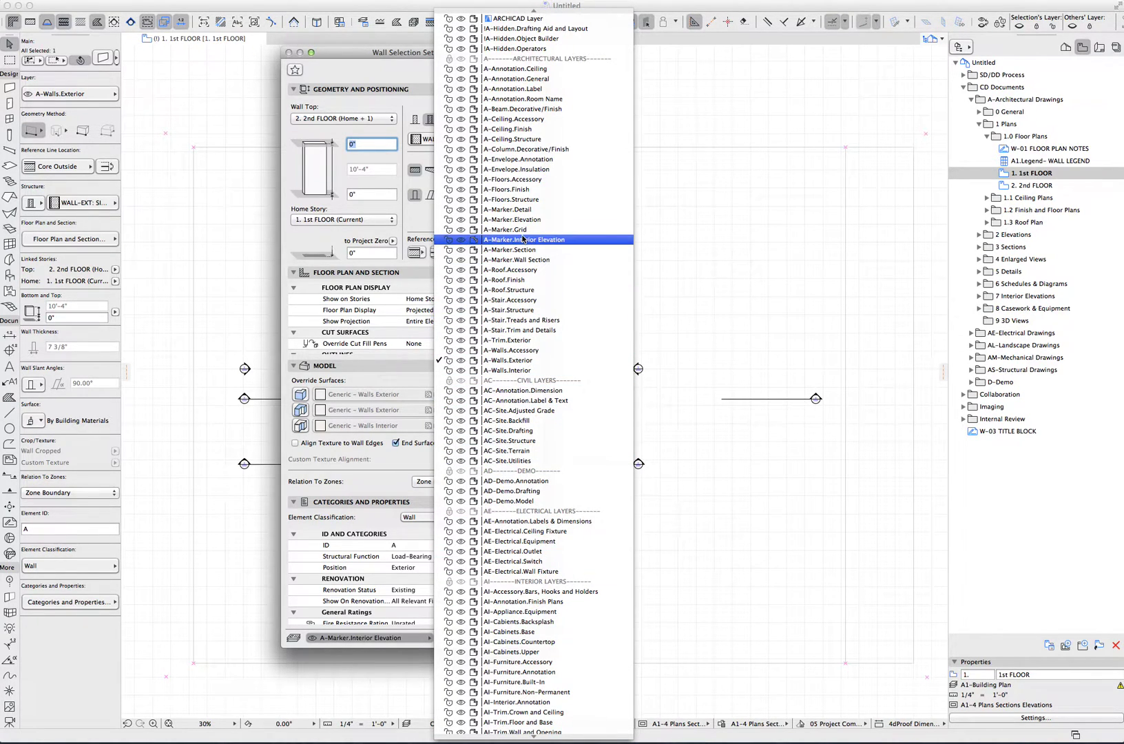
key(Escape)
key(Escape)
click(684, 410)
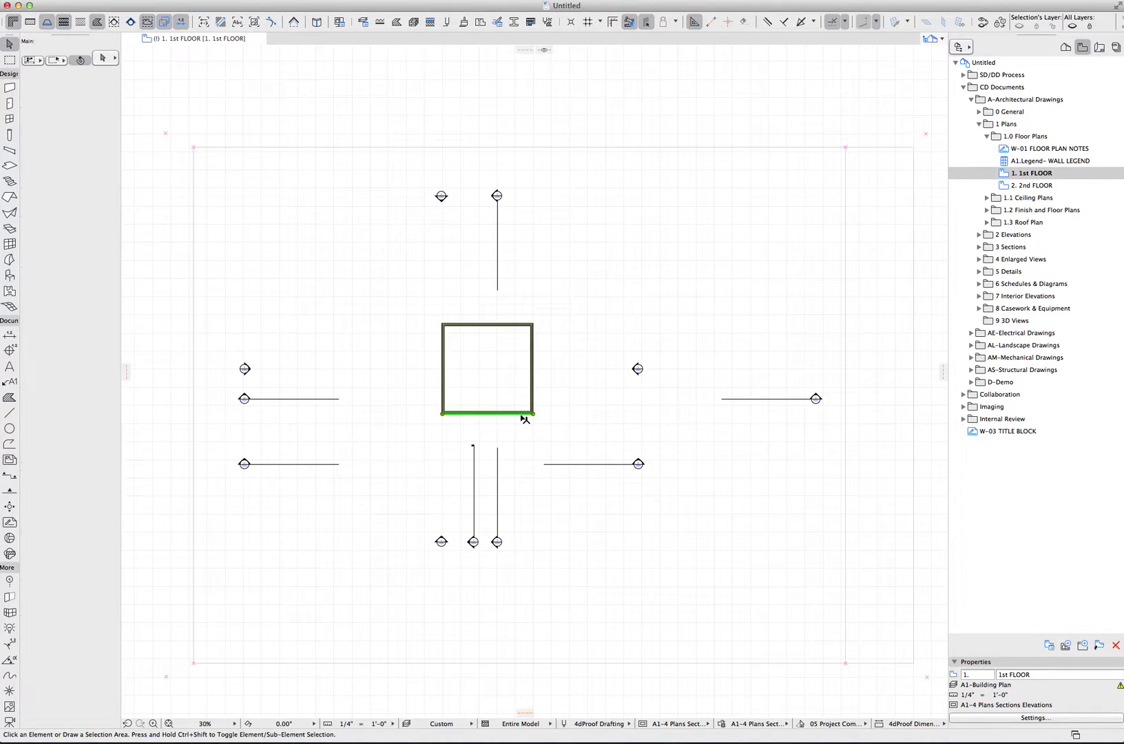
click(525, 415)
click(283, 384)
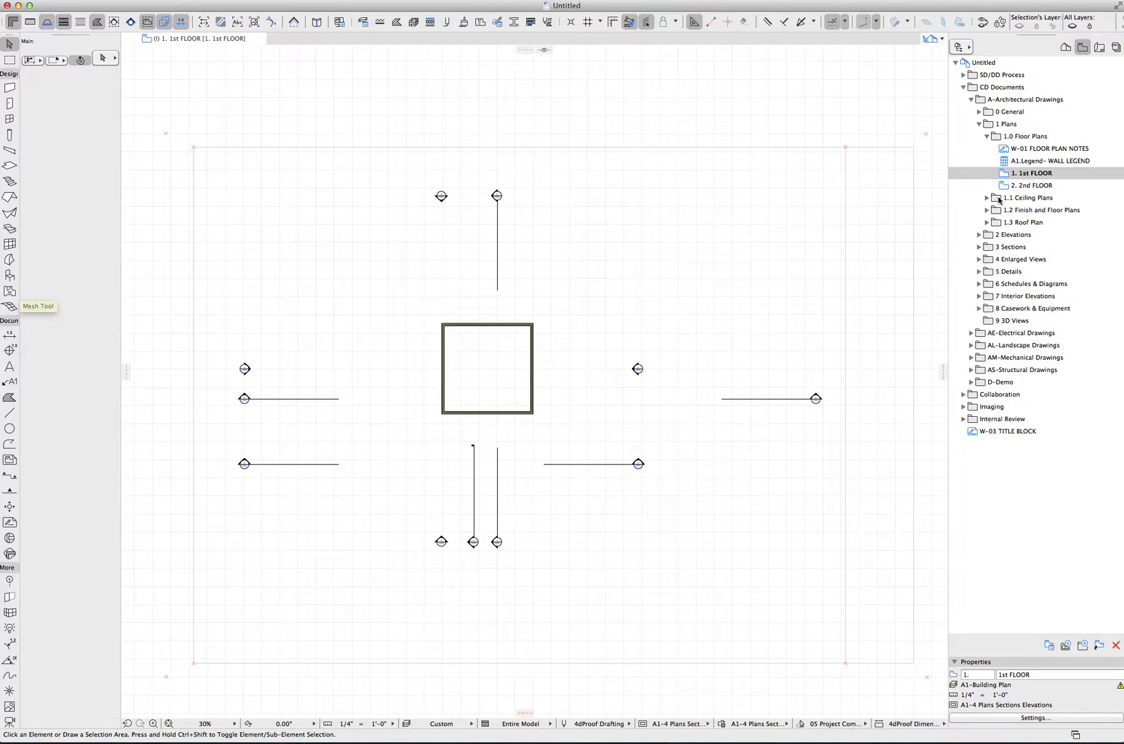
right_click(1043, 176)
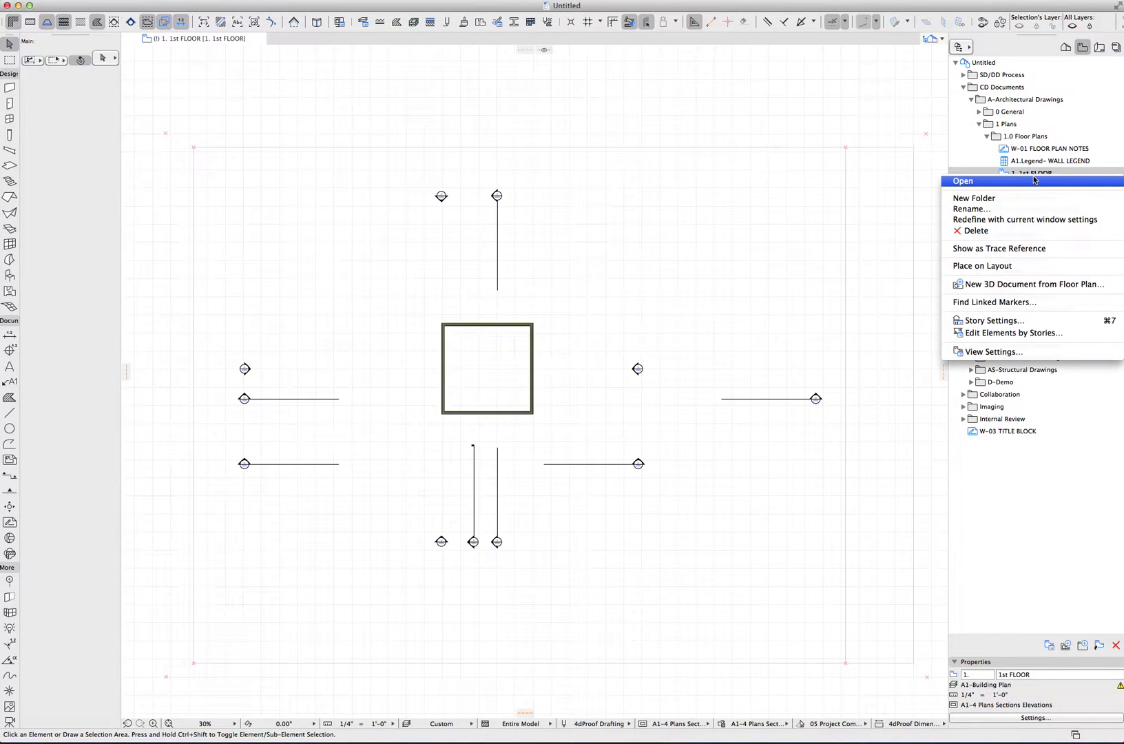
click(998, 350)
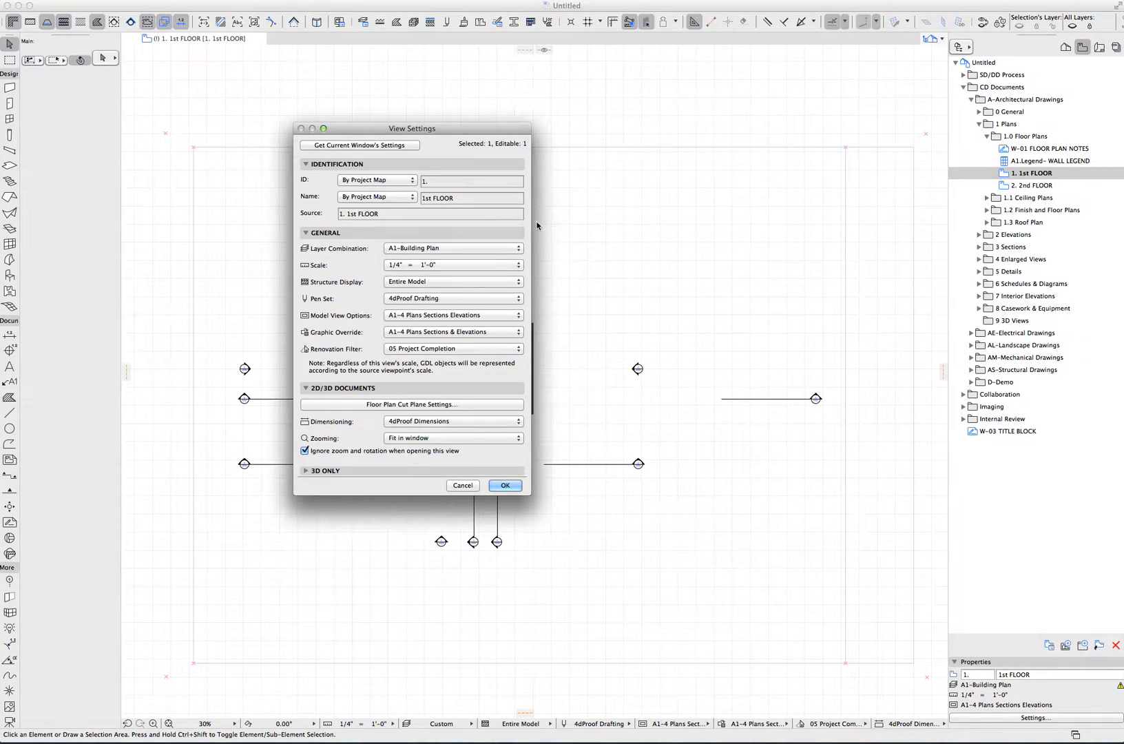
click(424, 249)
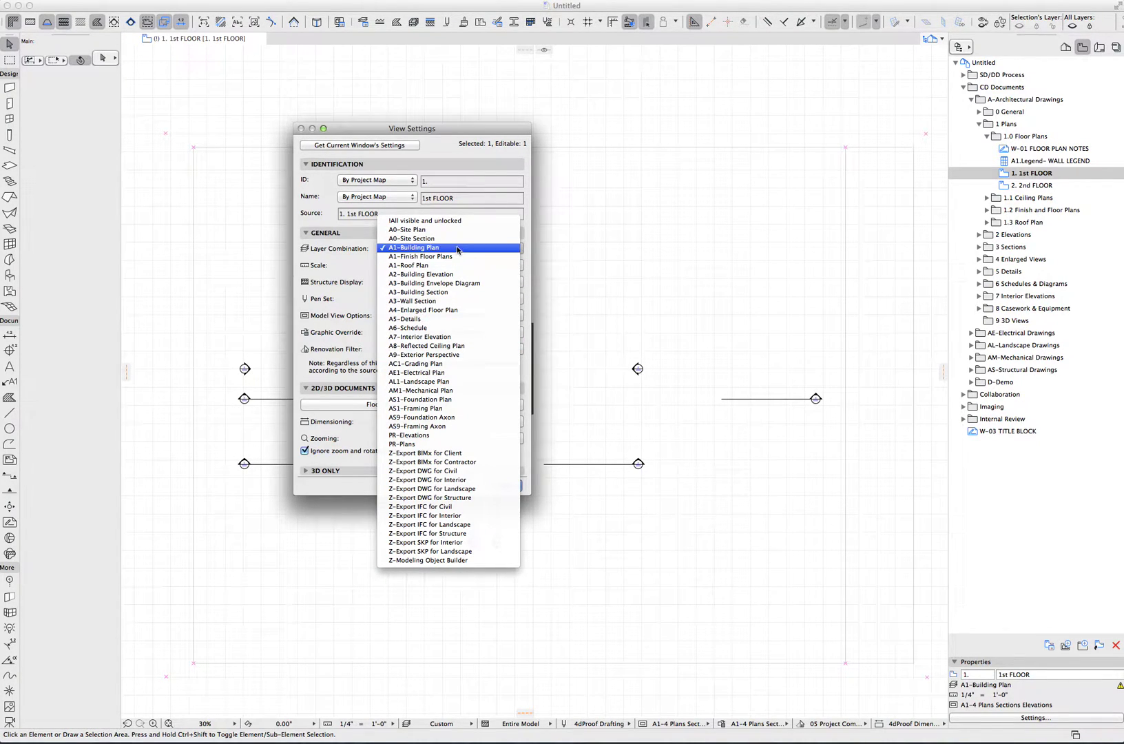
click(421, 247)
click(505, 485)
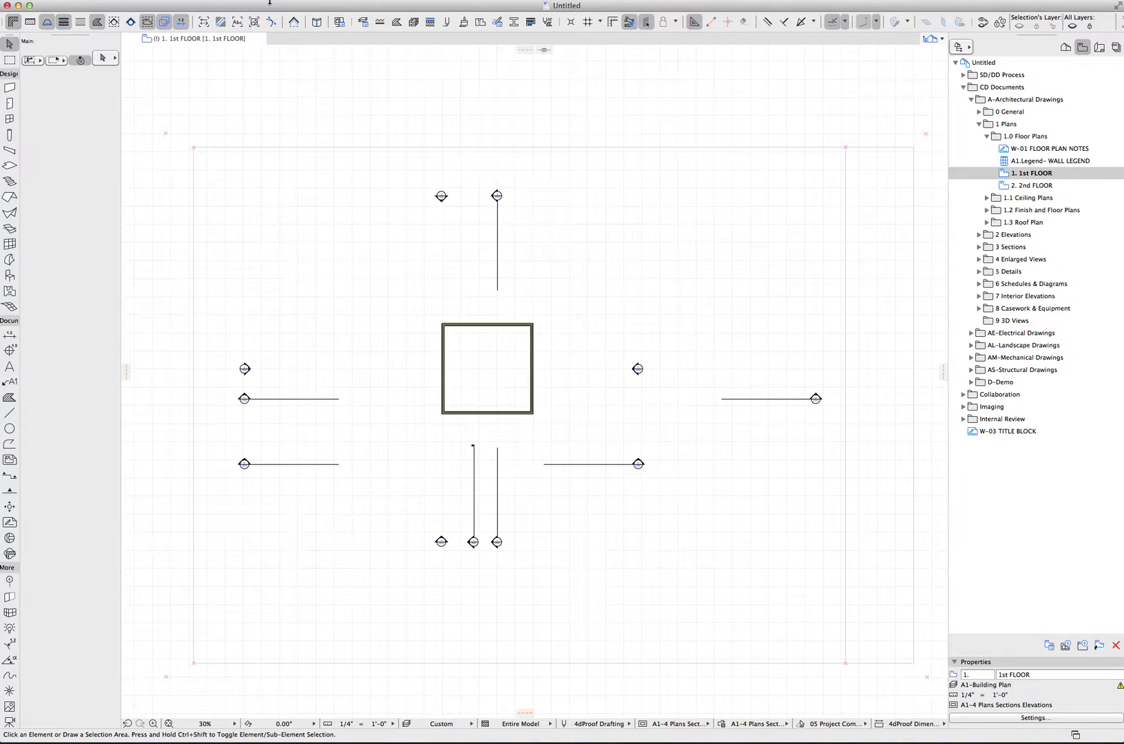
Remove the A1-Building Plan entry from Layer Combinations in Layer Settings and confirm with OK.
click(364, 23)
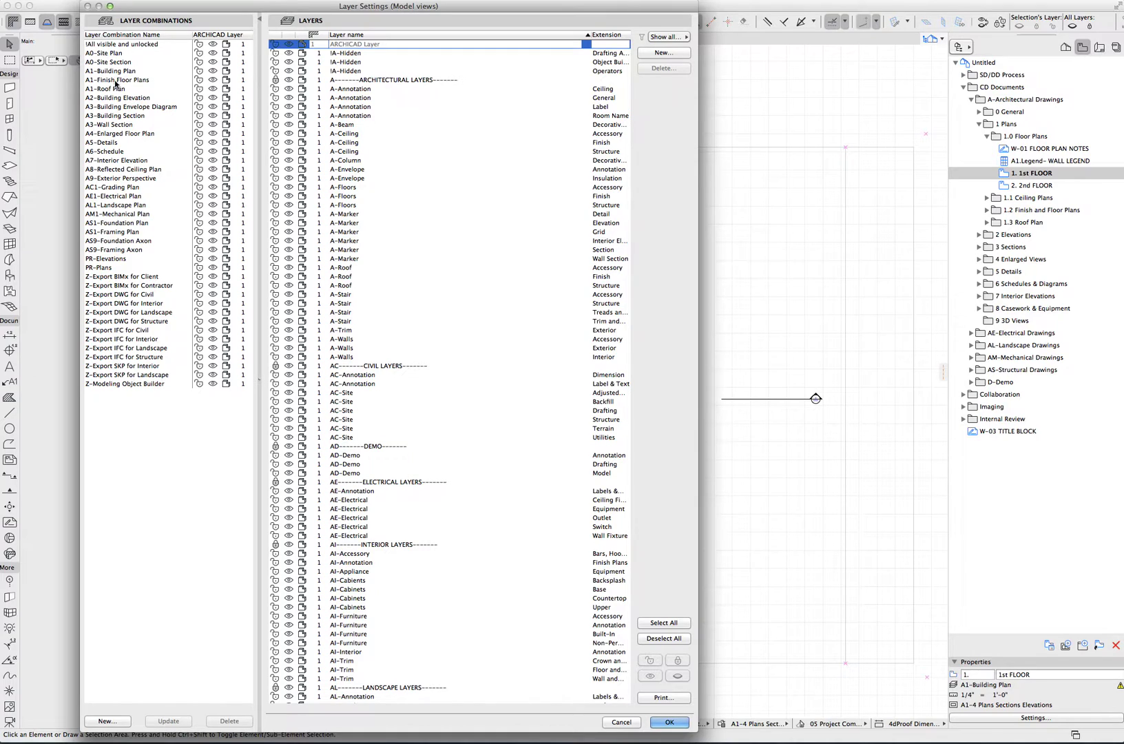
click(138, 71)
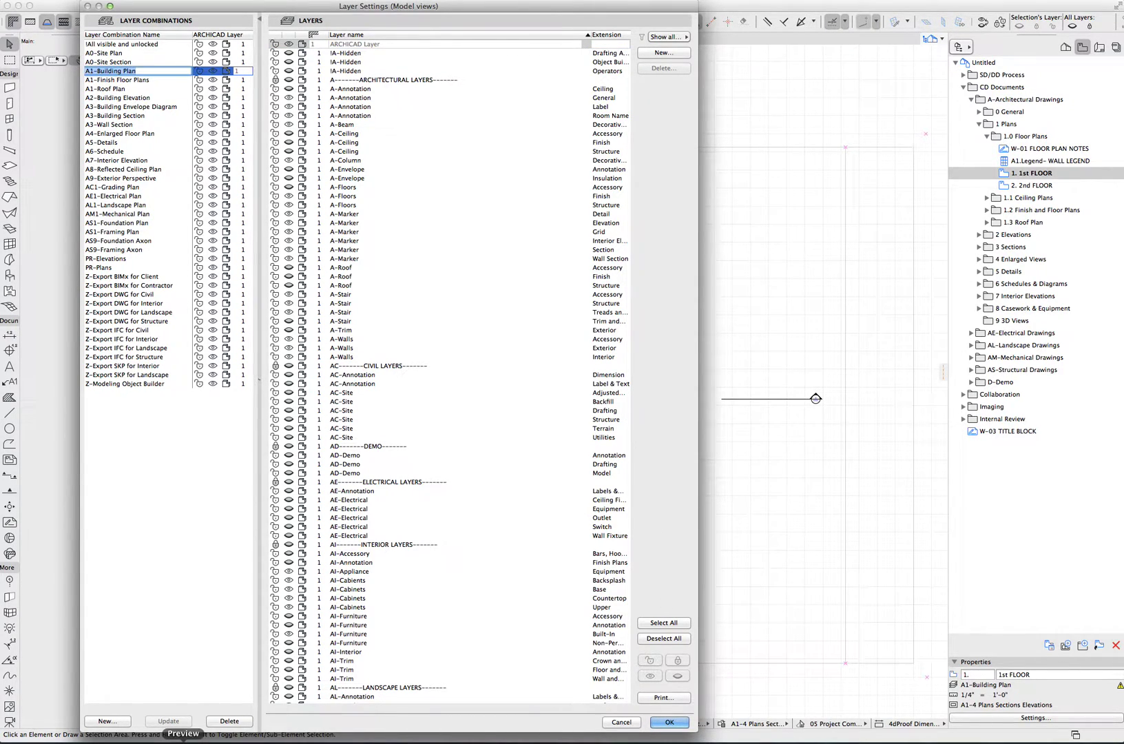
click(229, 720)
click(682, 724)
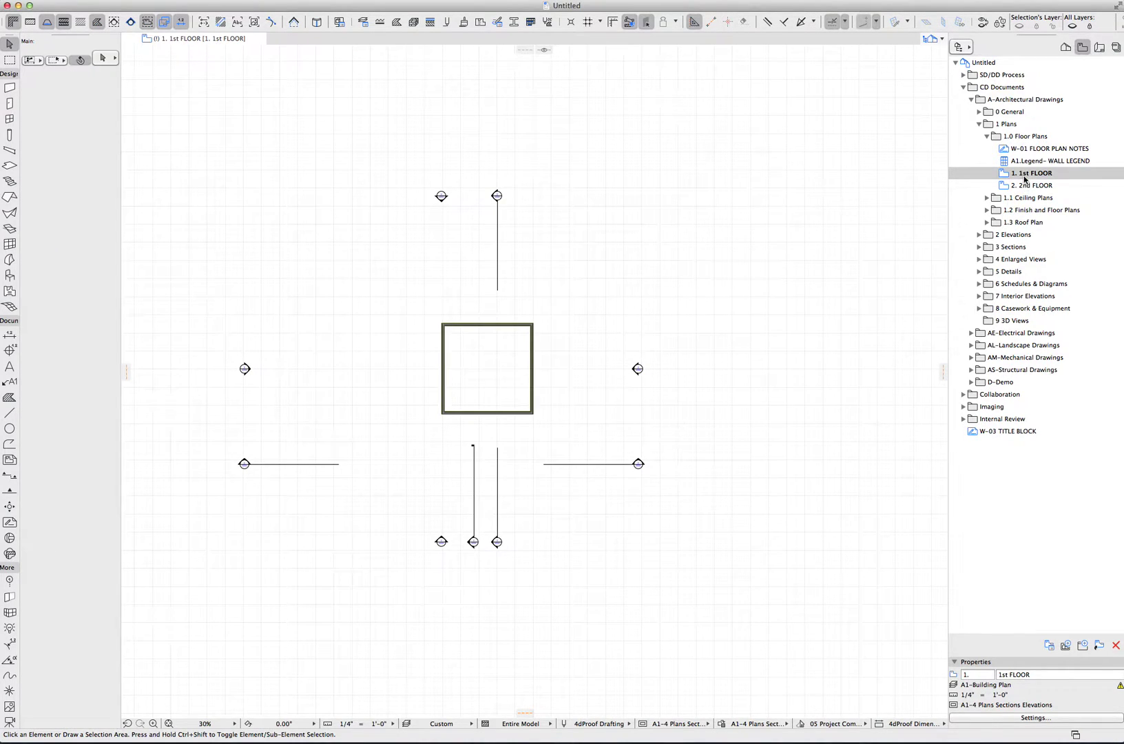
Set the 1. 1st FLOOR view's layer combination to A1-Roof Plan in its View Settings.
right_click(1024, 175)
click(752, 322)
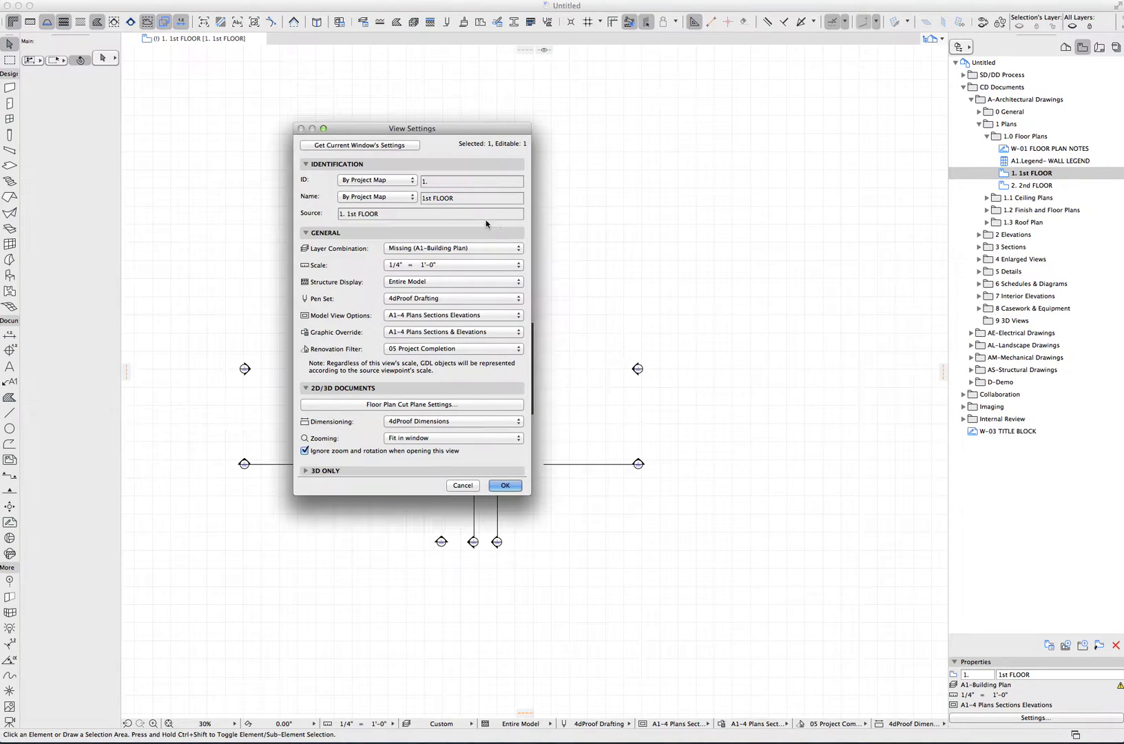
click(422, 250)
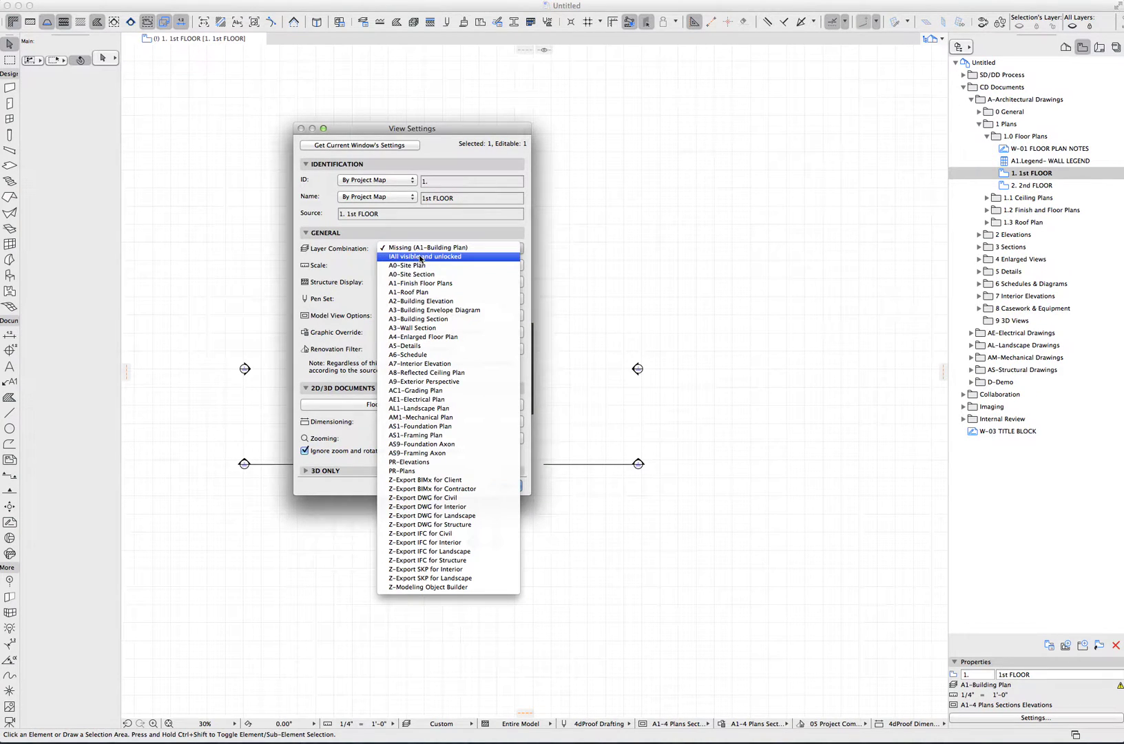
click(454, 292)
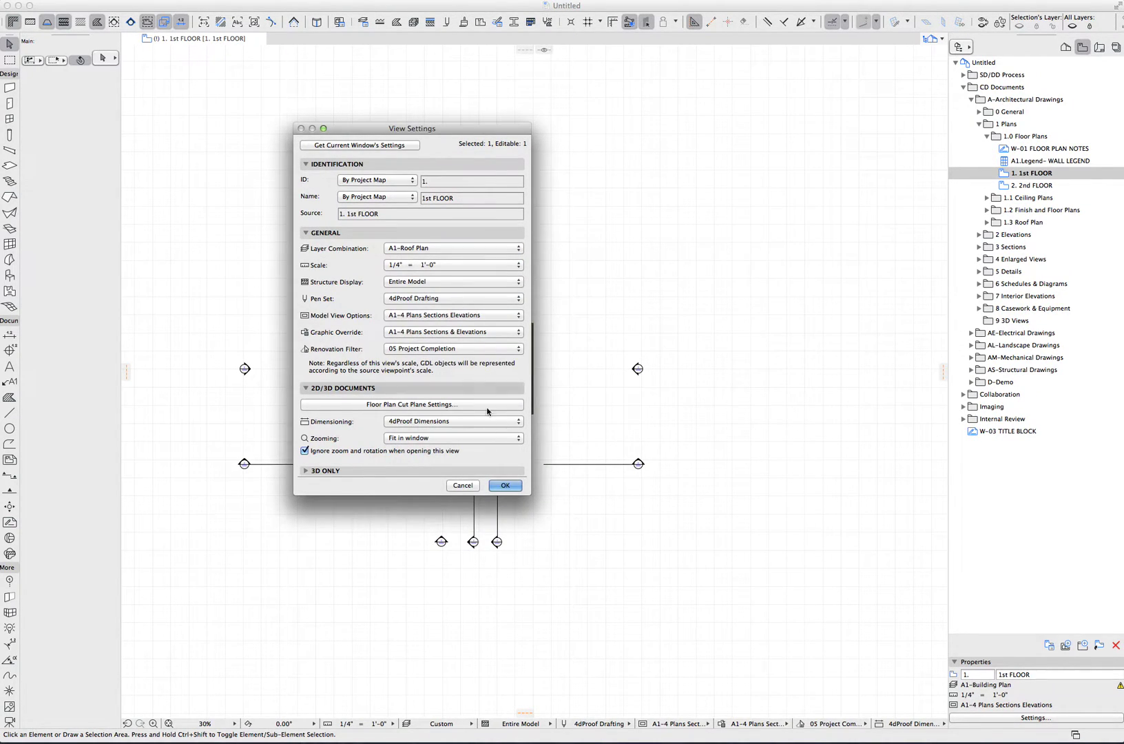
click(505, 485)
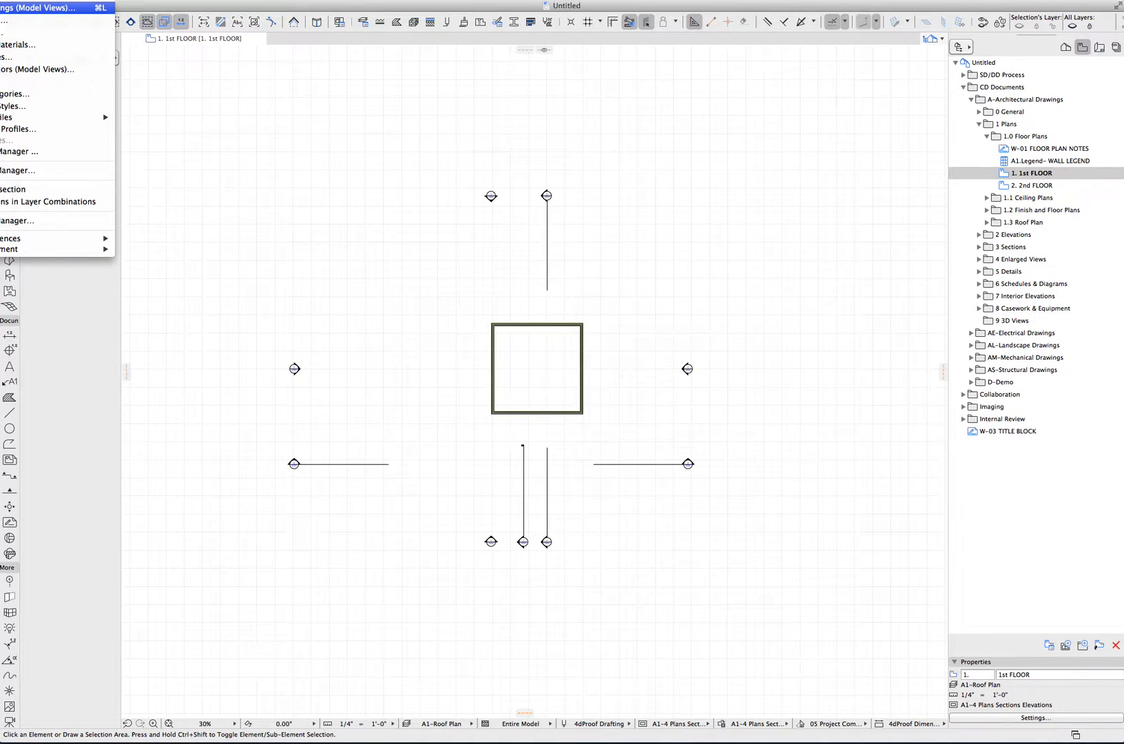
click(7, 8)
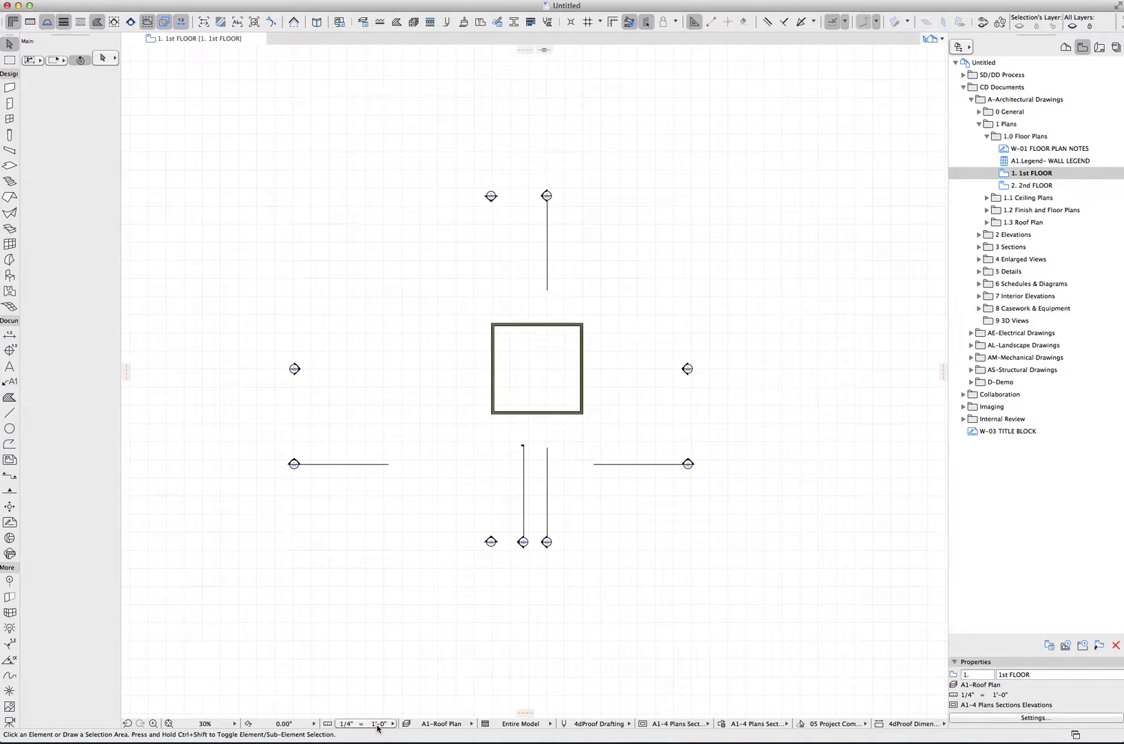
click(442, 724)
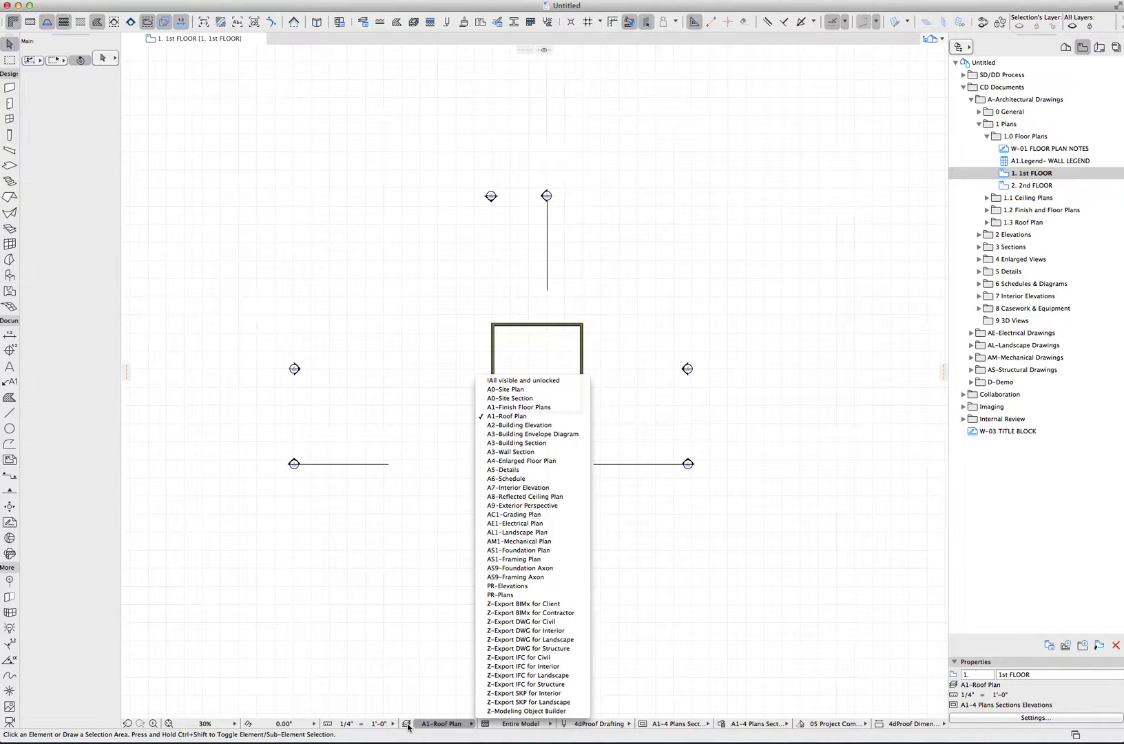
click(529, 488)
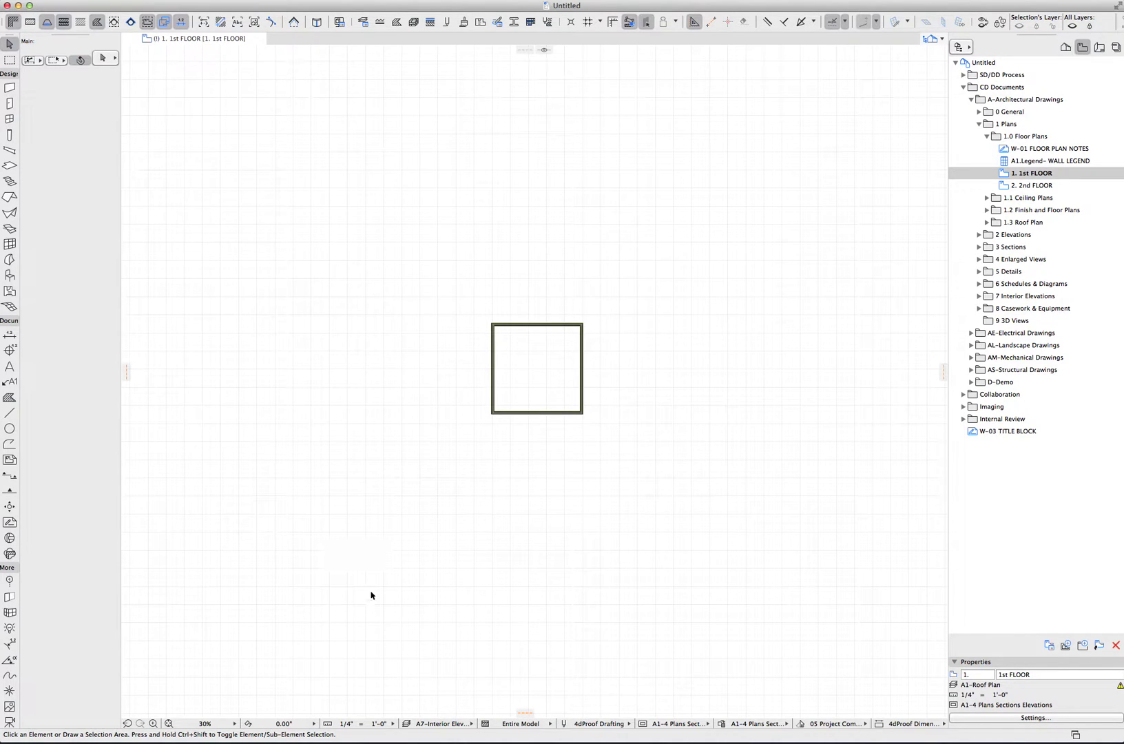
right_click(1029, 173)
click(971, 345)
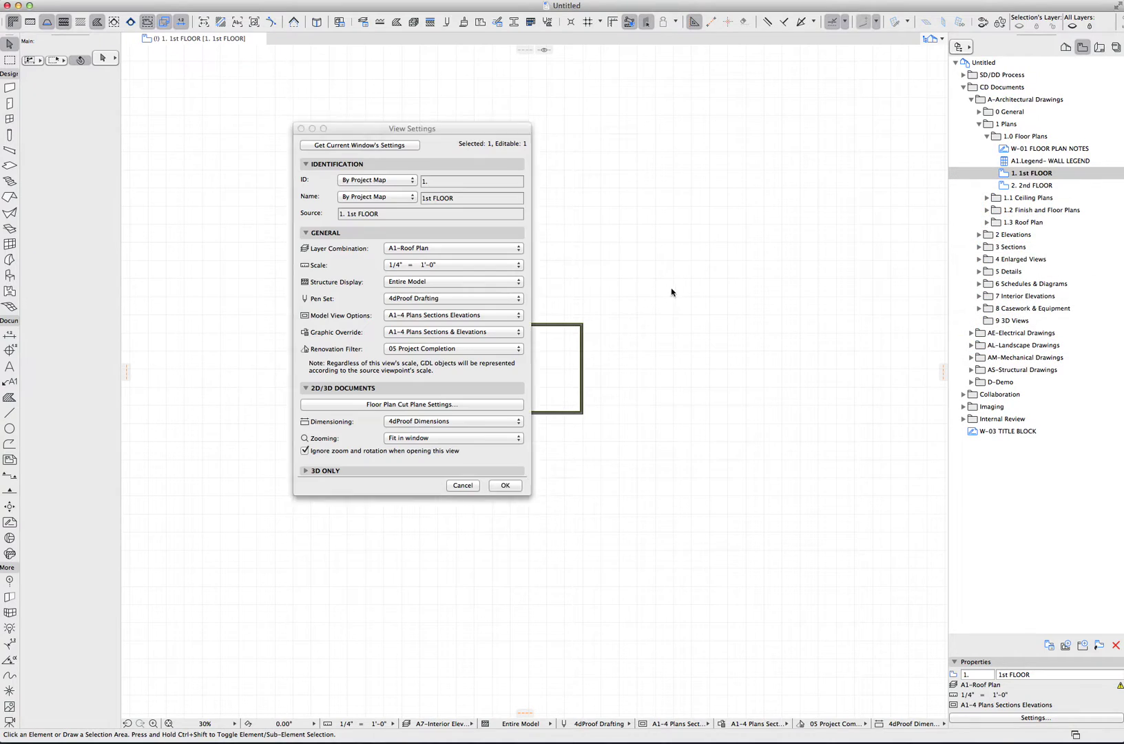
key(Return)
click(1023, 177)
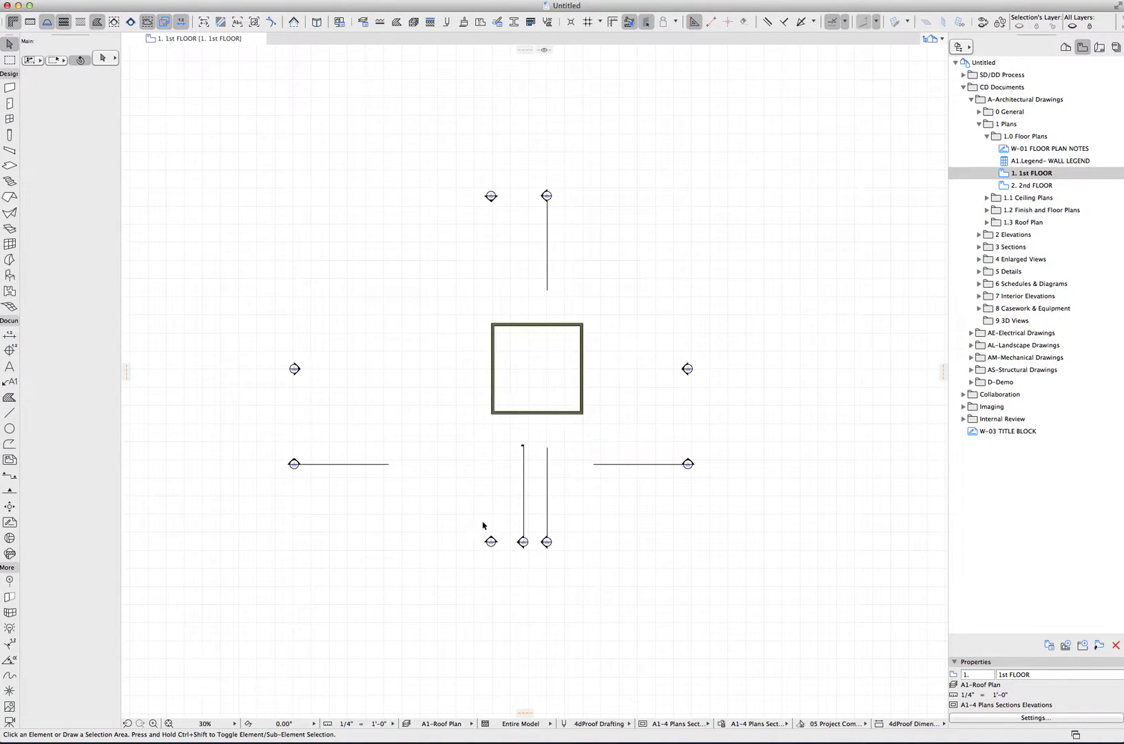
click(439, 724)
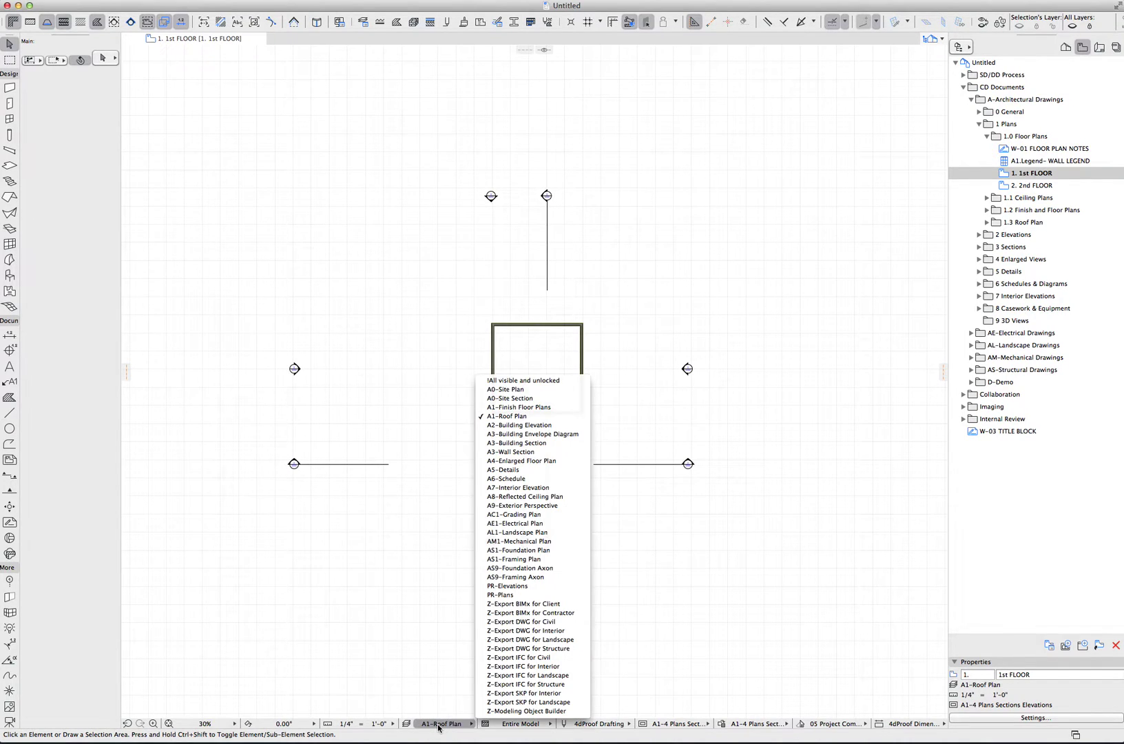
click(439, 725)
scroll(461, 609, up, 1)
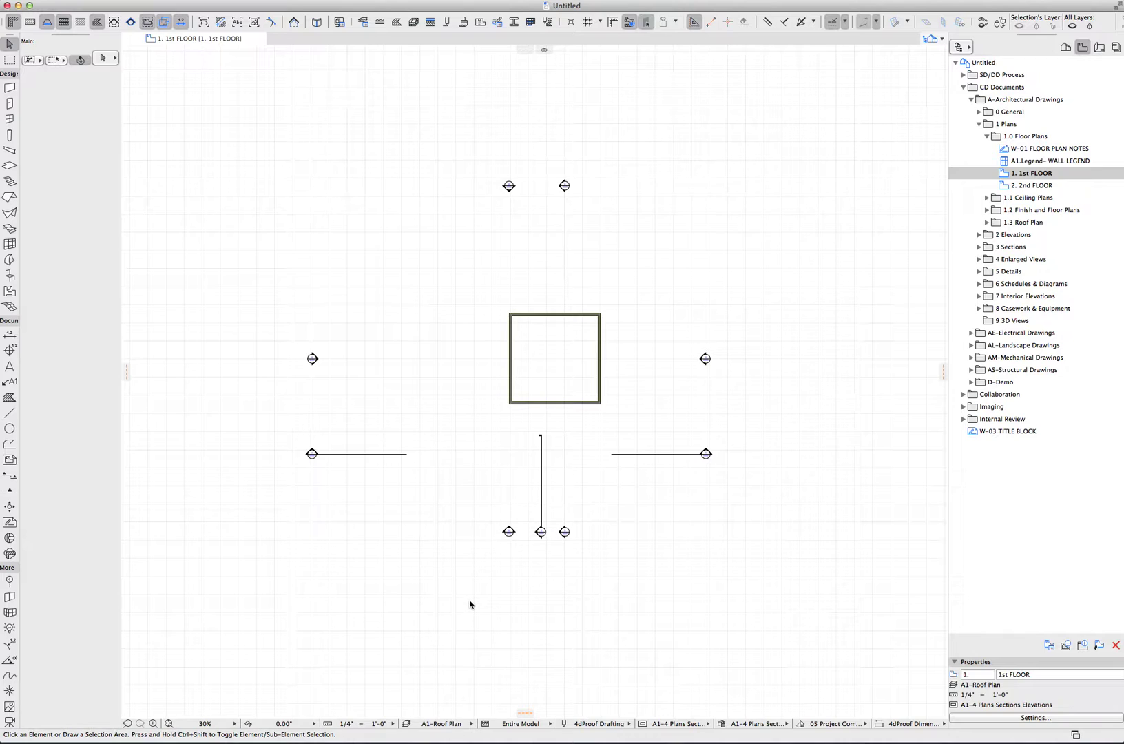
Sort layers by name and give A-Trim and the three A-Walls layers intersection group 0.
key(super+l)
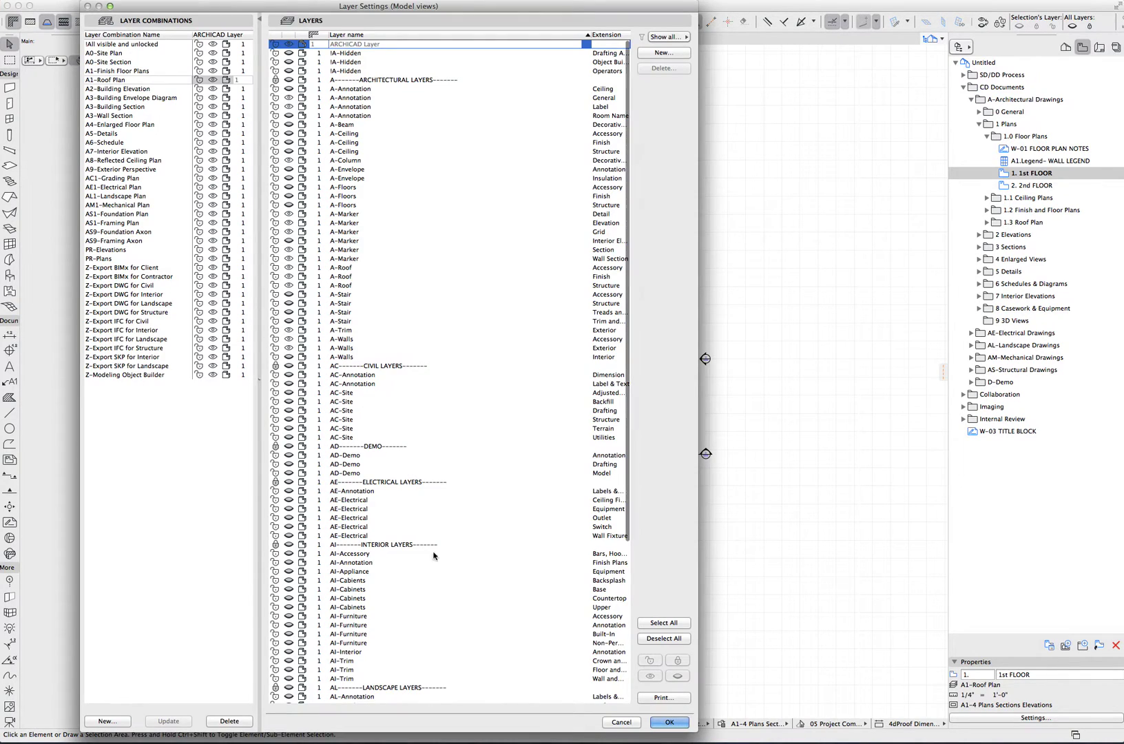
drag(356, 10, 402, 8)
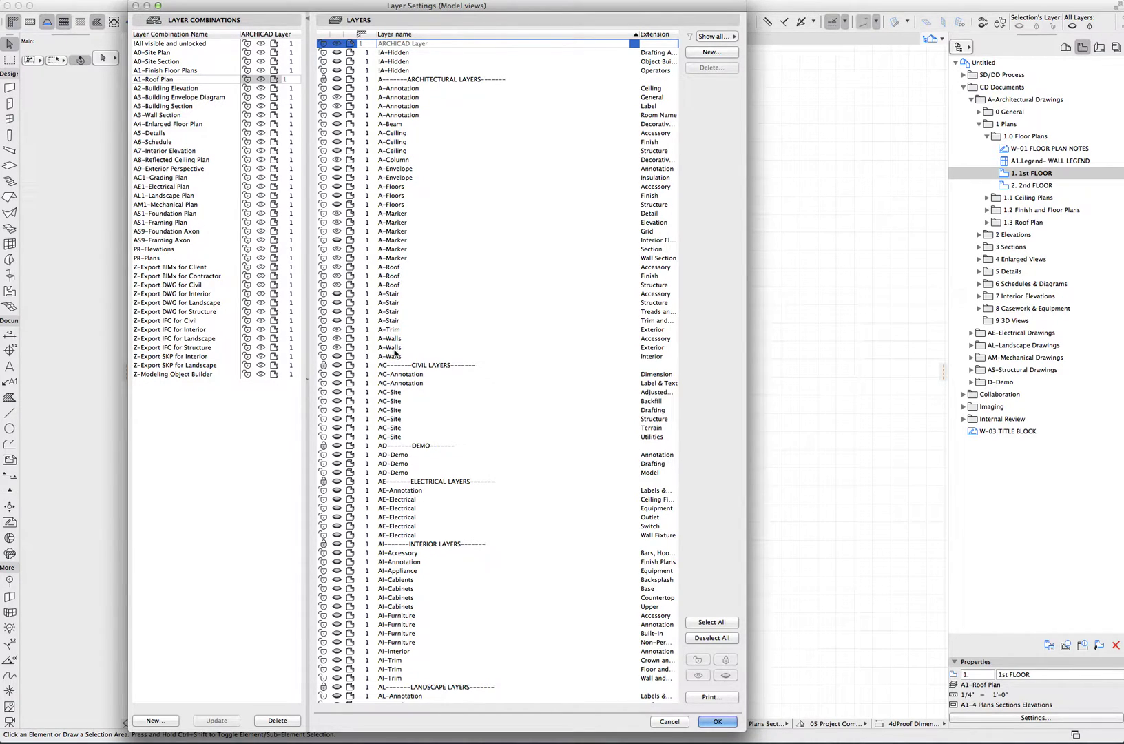
click(366, 36)
click(366, 36)
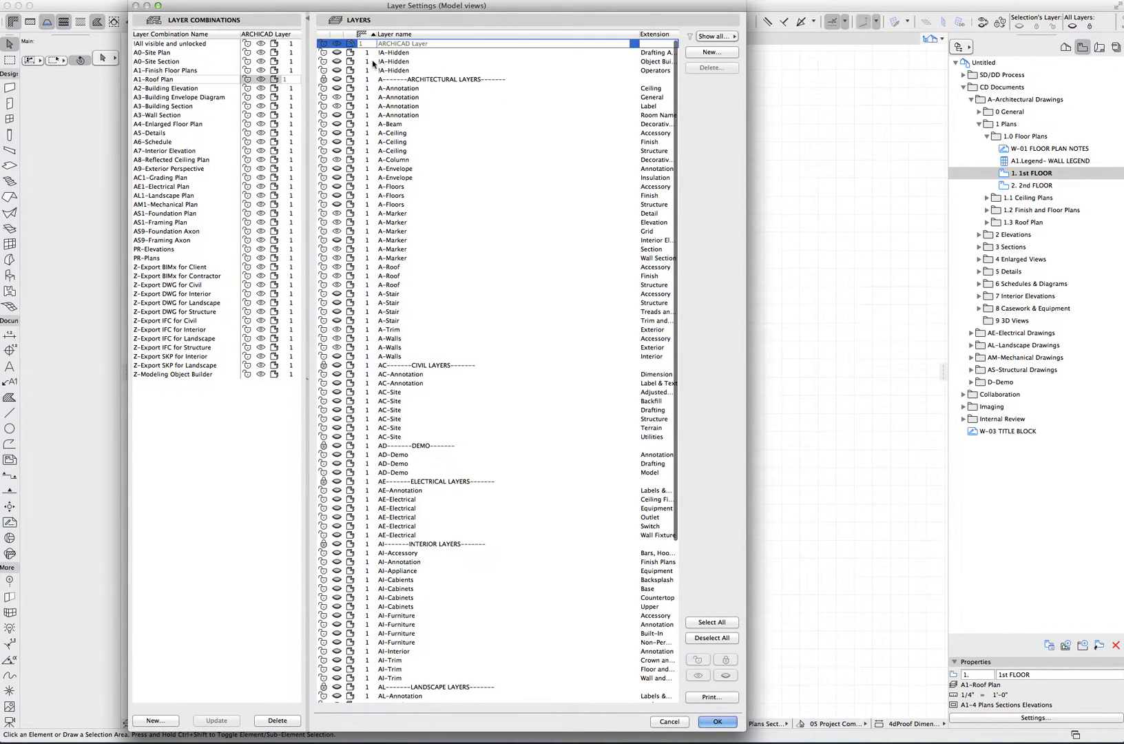
drag(367, 334, 367, 363)
text(0)
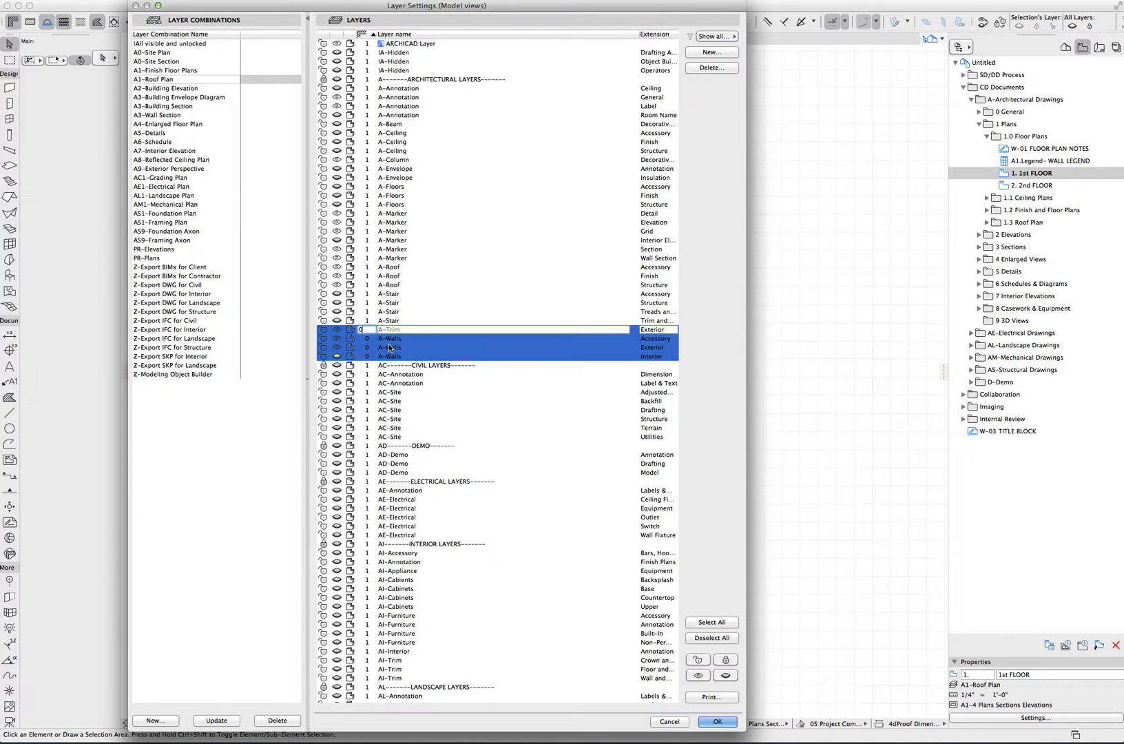
key(Return)
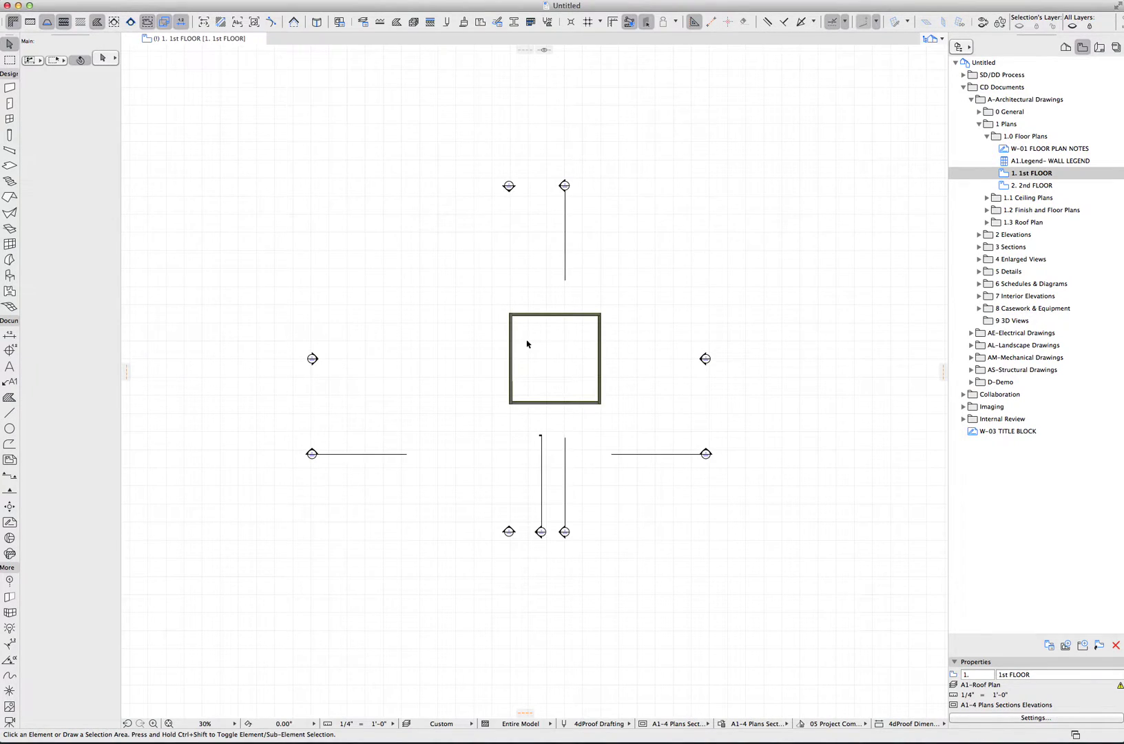
scroll(542, 324, up, 5)
Zoom into the top-left corner and select, then deselect, the top and left walls to inspect their join.
scroll(392, 277, up, 5)
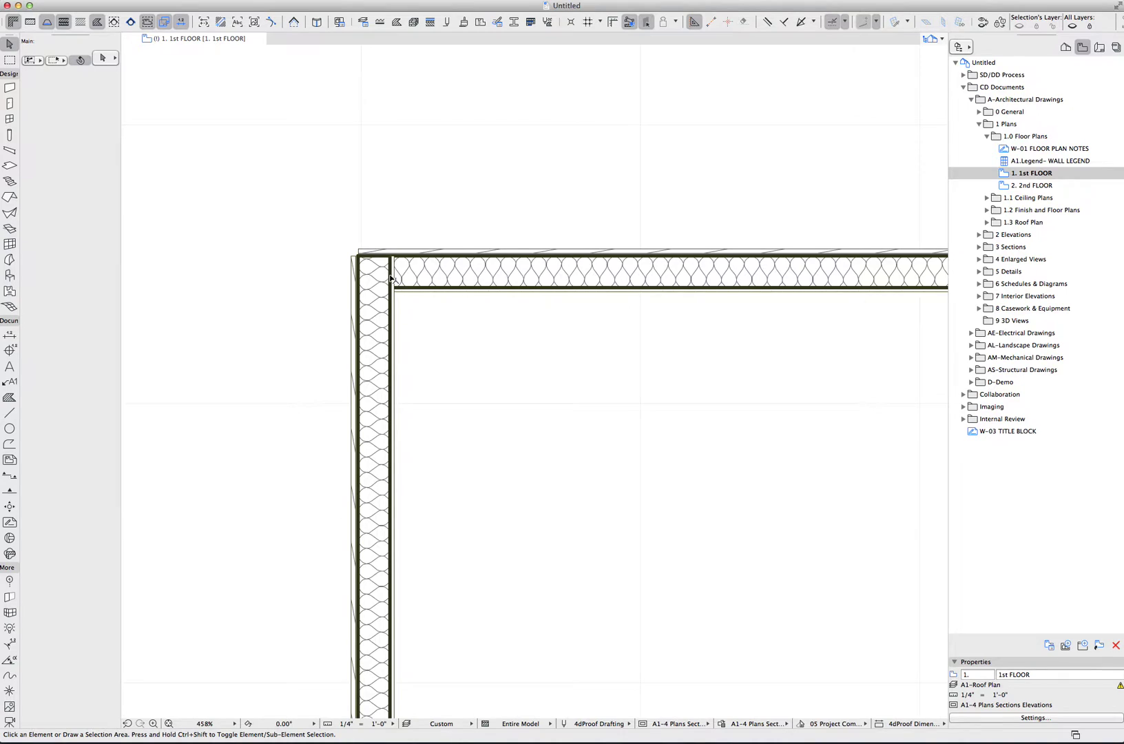
click(392, 273)
shift+click(387, 301)
click(399, 517)
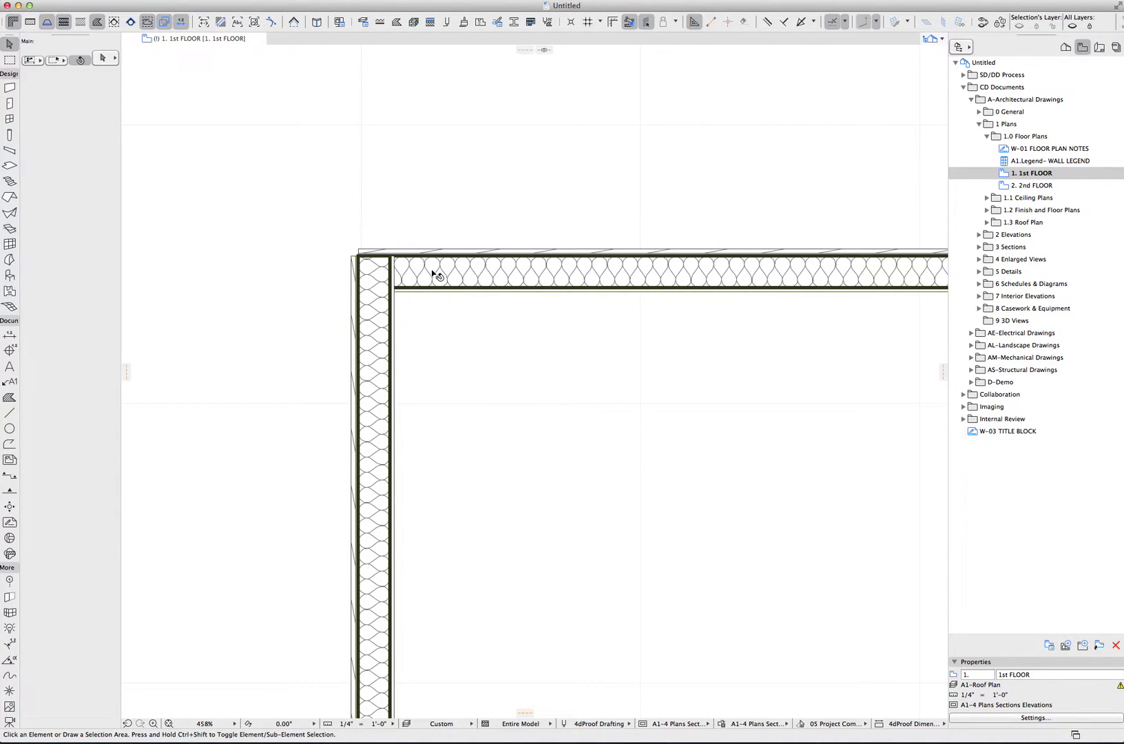
click(407, 724)
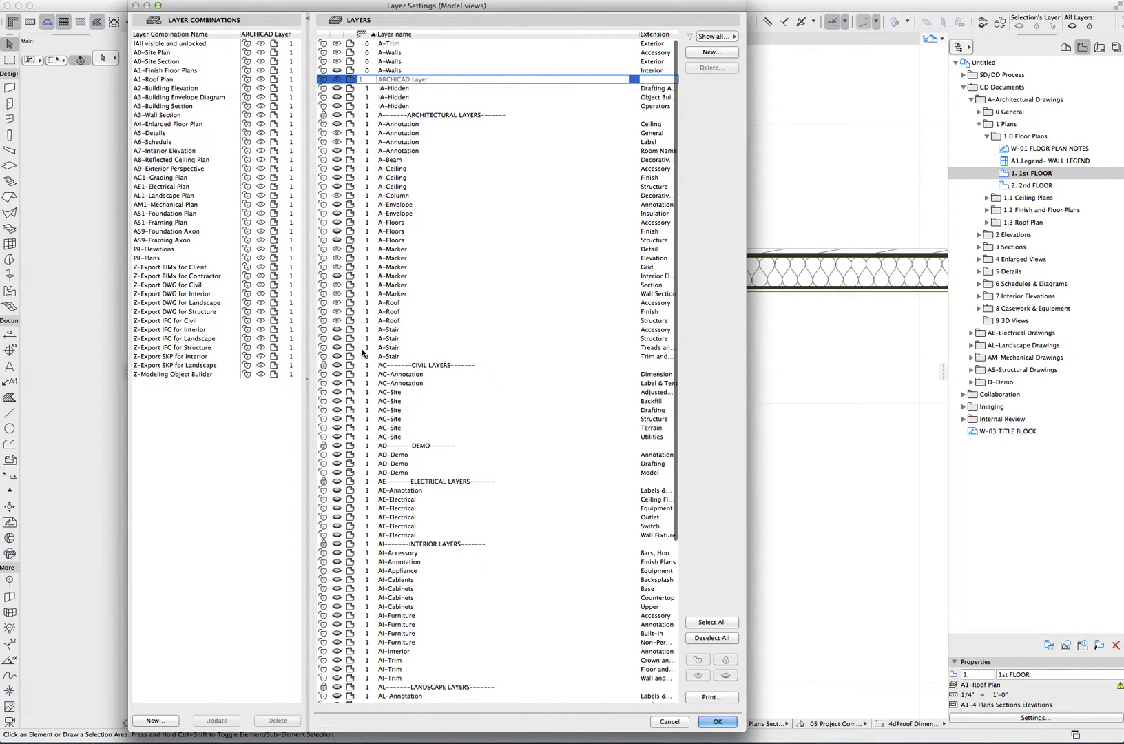
Apply A1-Roof Plan, then revisit the A-Stair.Treads and Risers and Trim and Details layers.
click(166, 80)
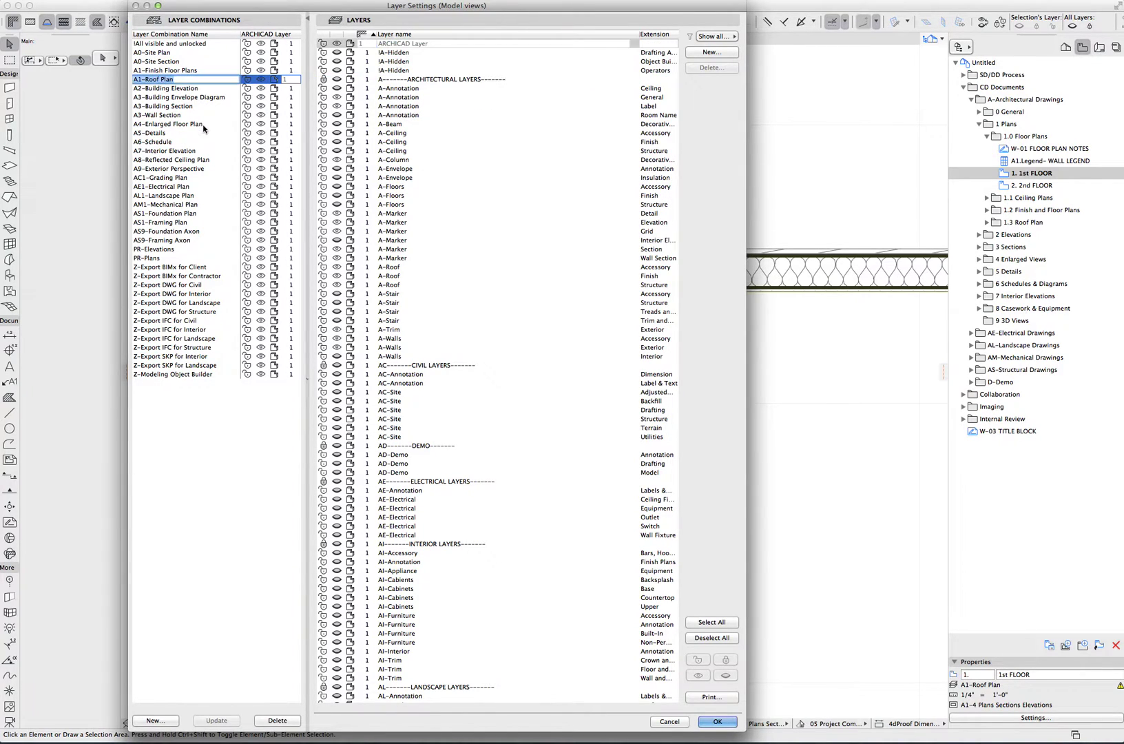
click(717, 721)
click(406, 723)
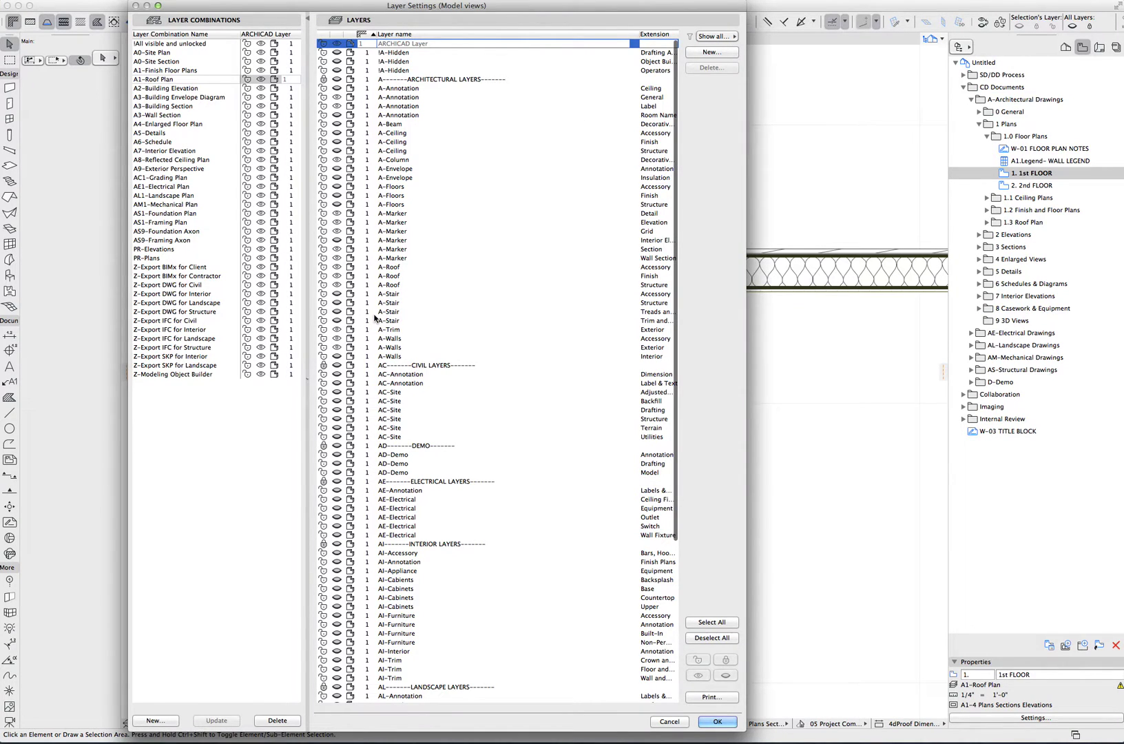
click(370, 312)
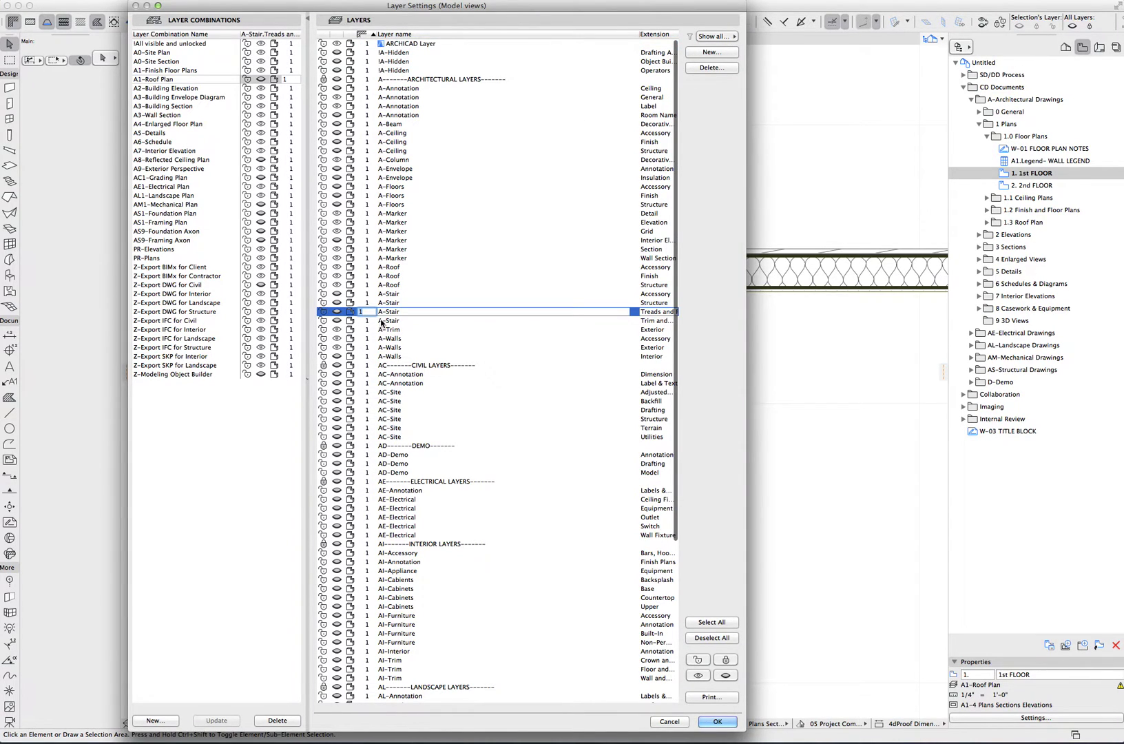
click(372, 321)
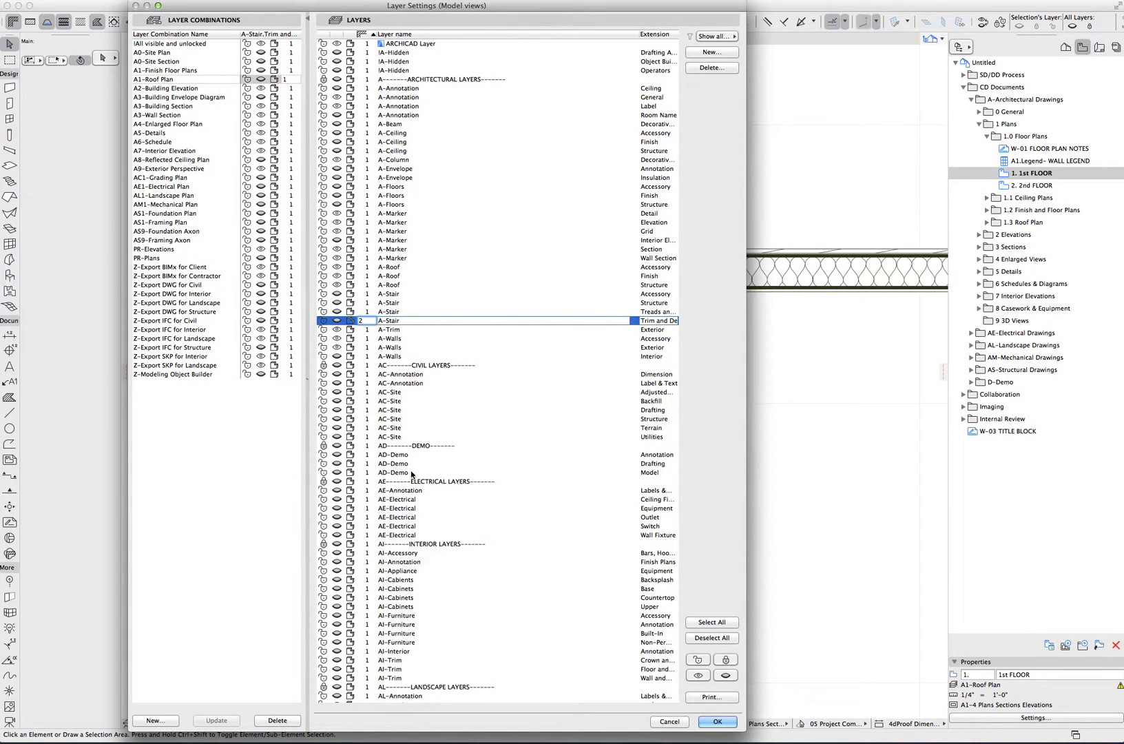
click(714, 723)
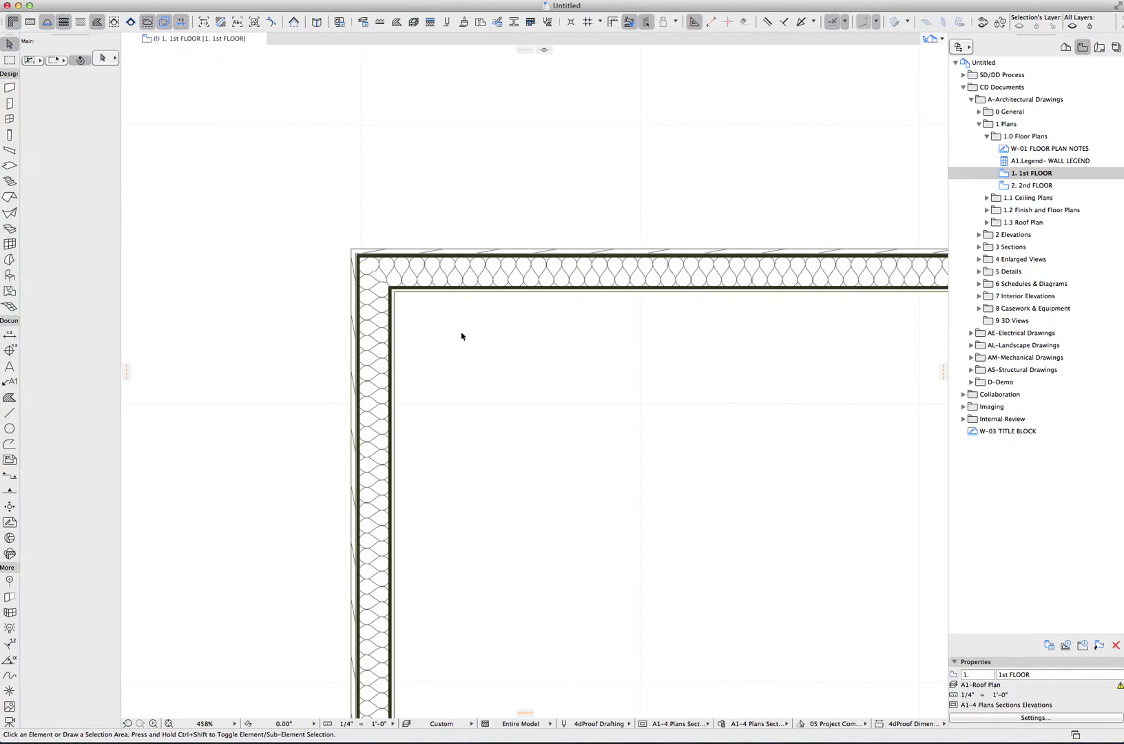
click(428, 289)
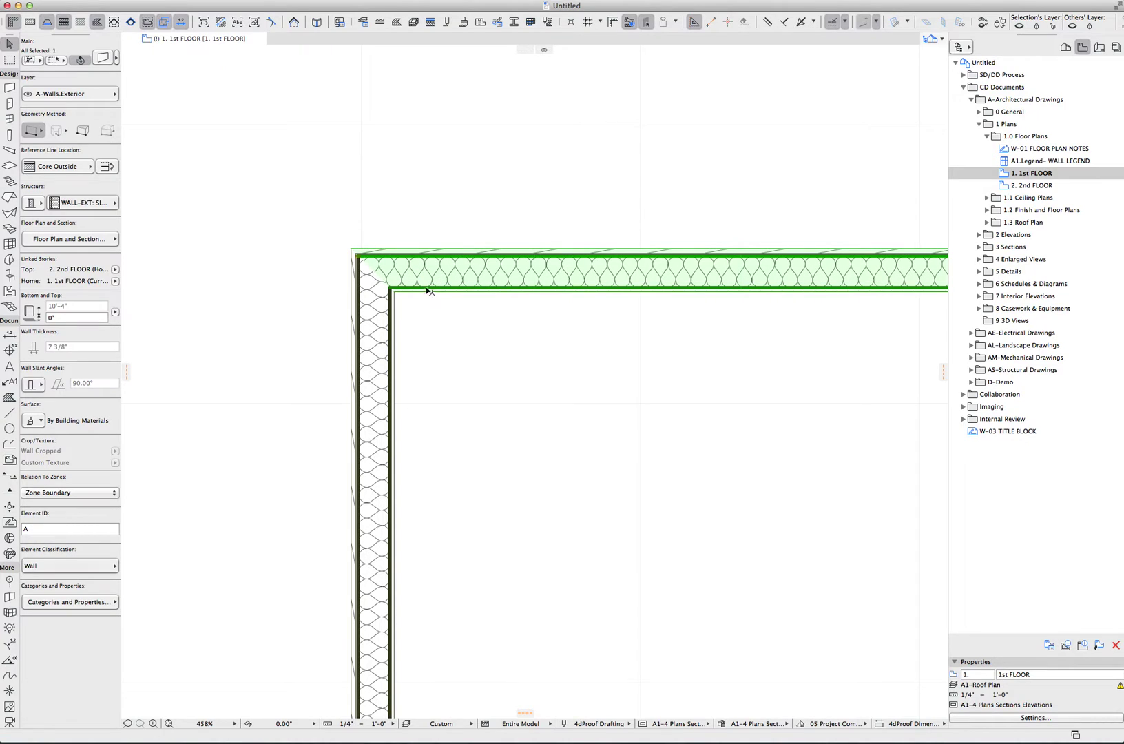
Move the top wall onto A-Stair.Trim and Details, then inspect the A-Stair layers in Layer Settings.
click(46, 93)
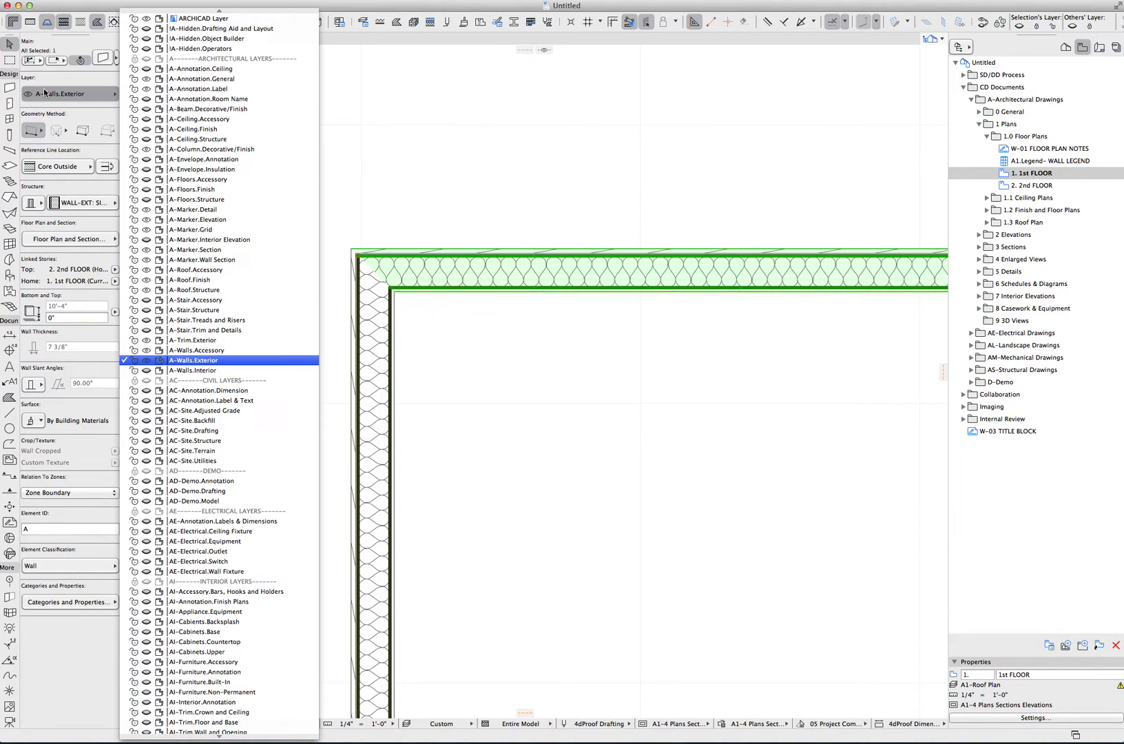
click(231, 333)
key(ctrl+l)
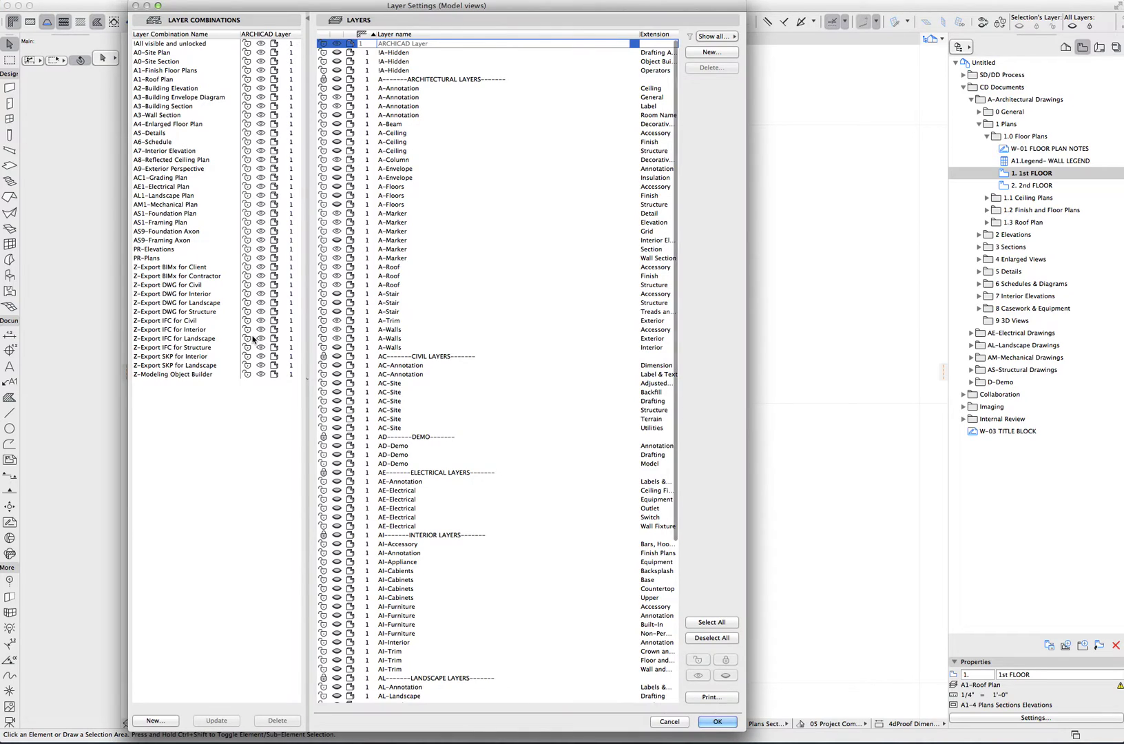
click(339, 312)
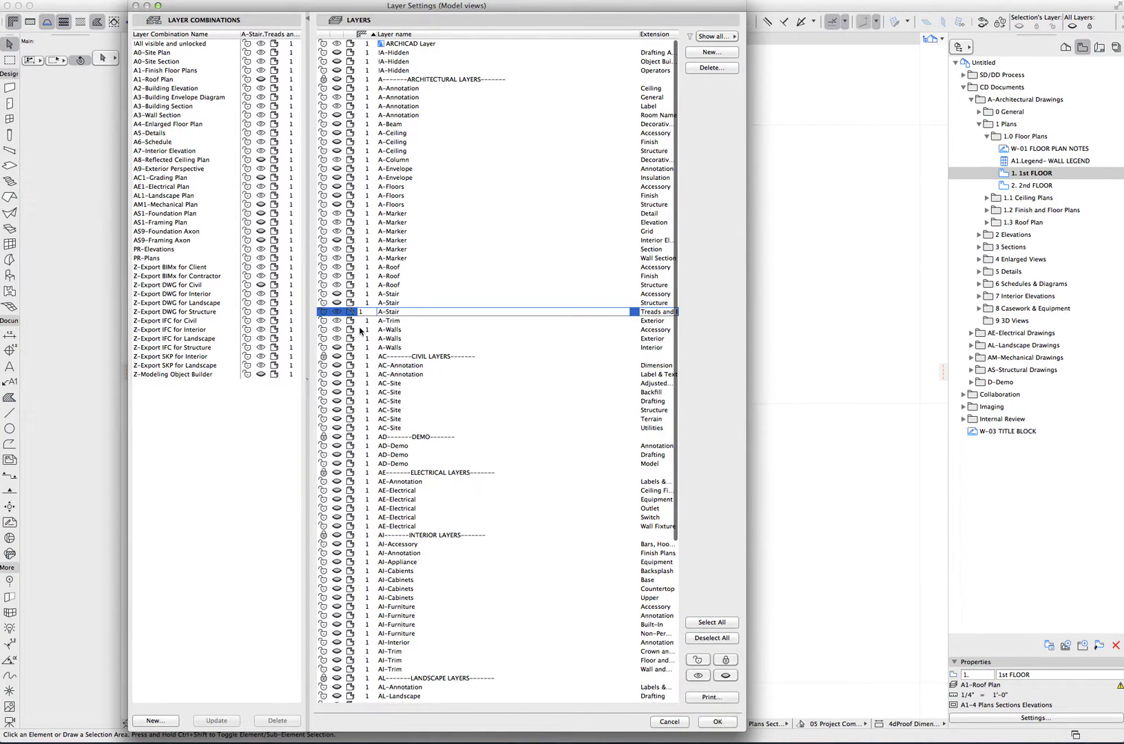
key(Return)
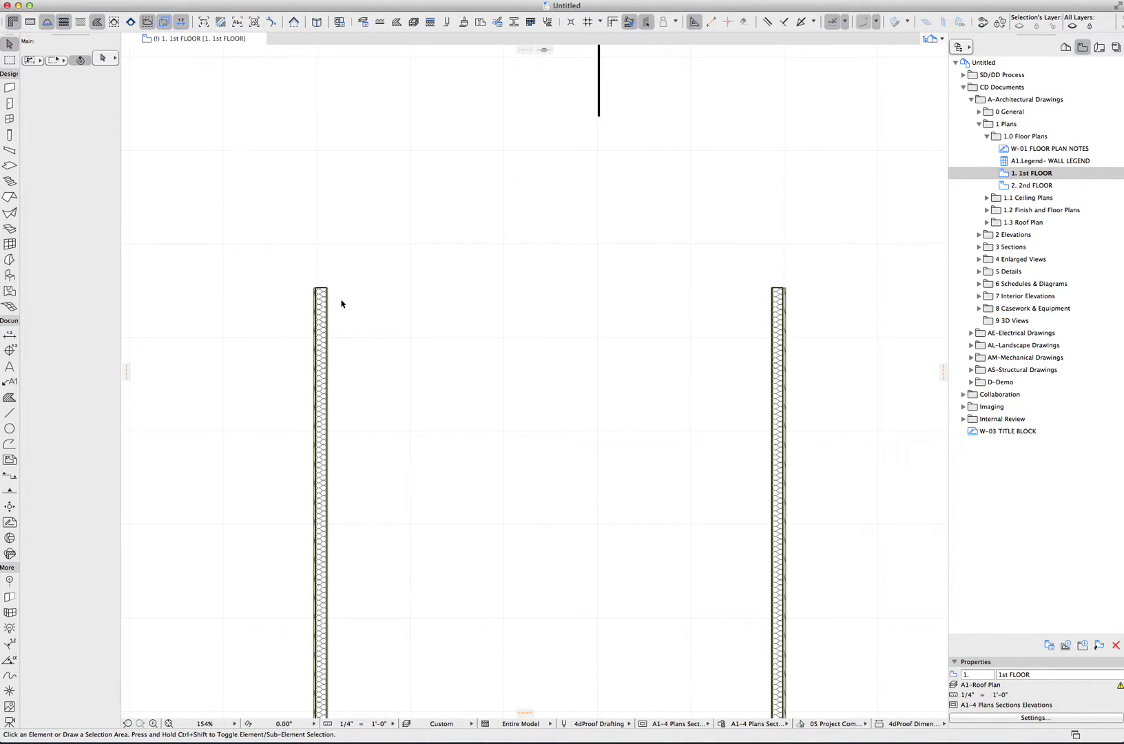
key(ctrl+l)
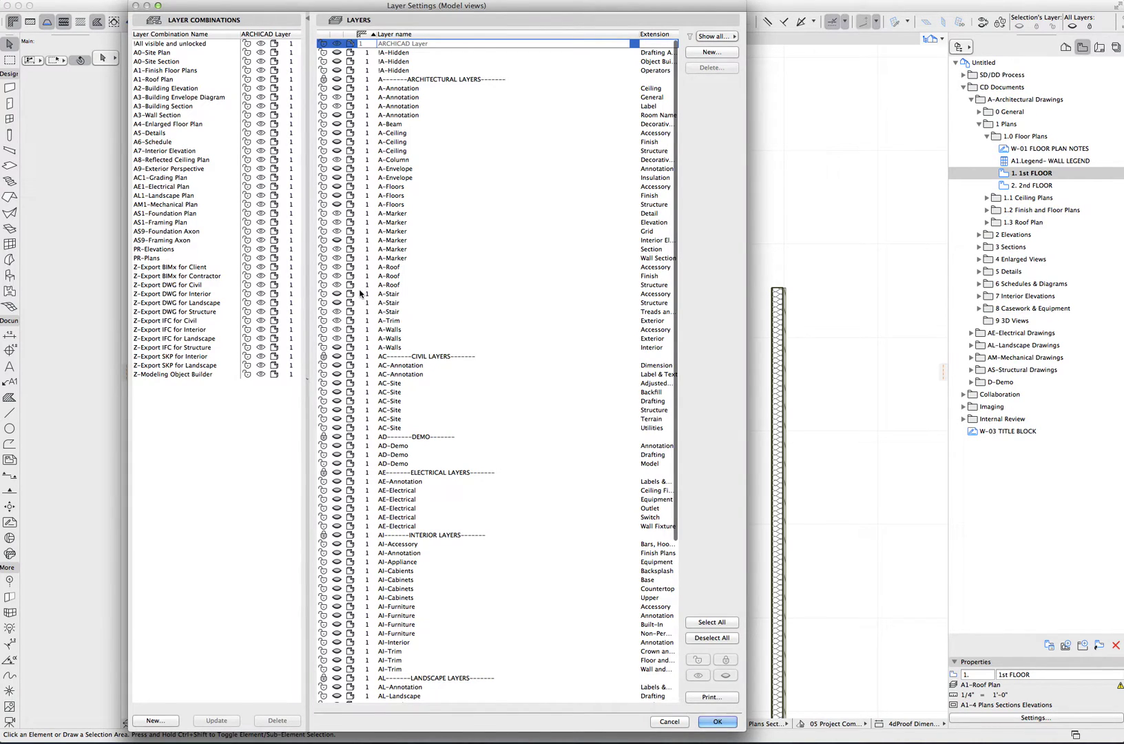
click(339, 306)
click(368, 314)
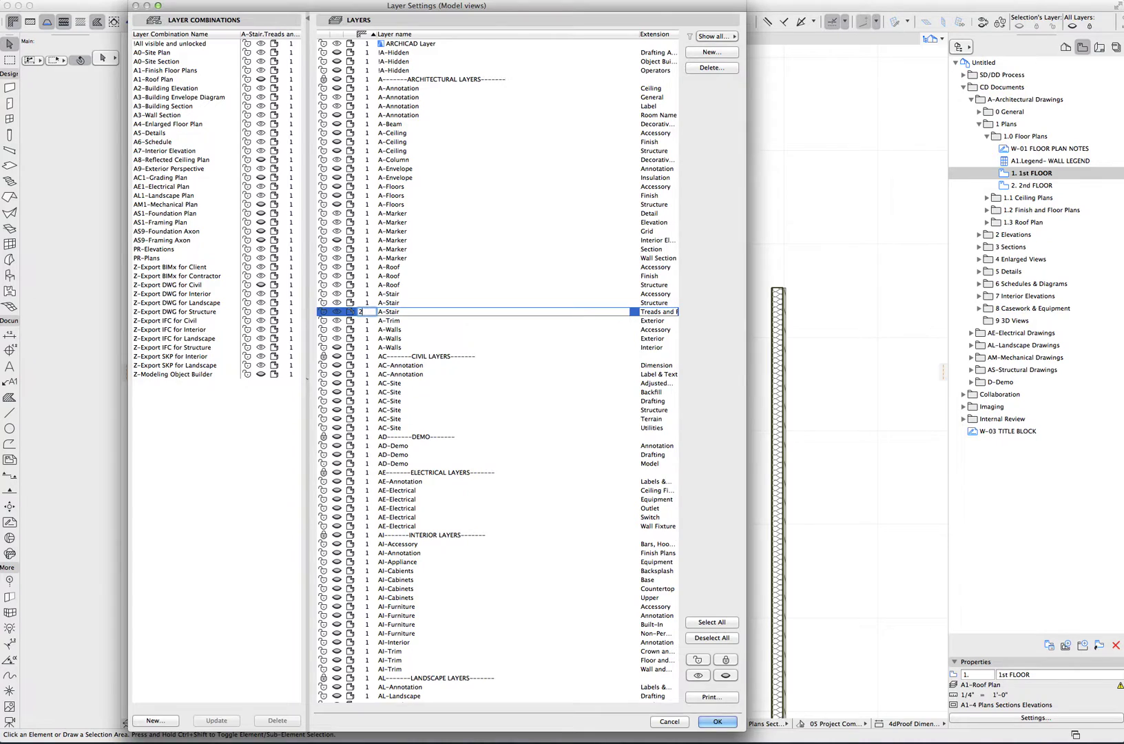
key(Return)
Select all layers in Layer Settings and make every one of them visible.
scroll(348, 285, down, 5)
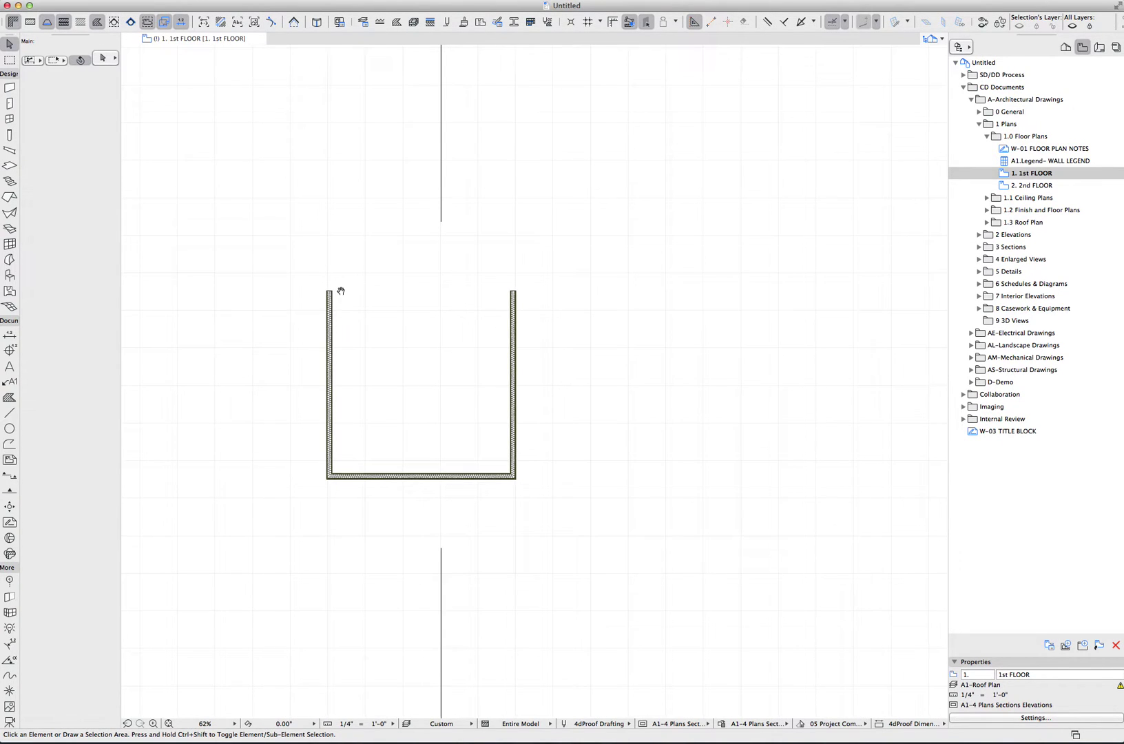
key(super+l)
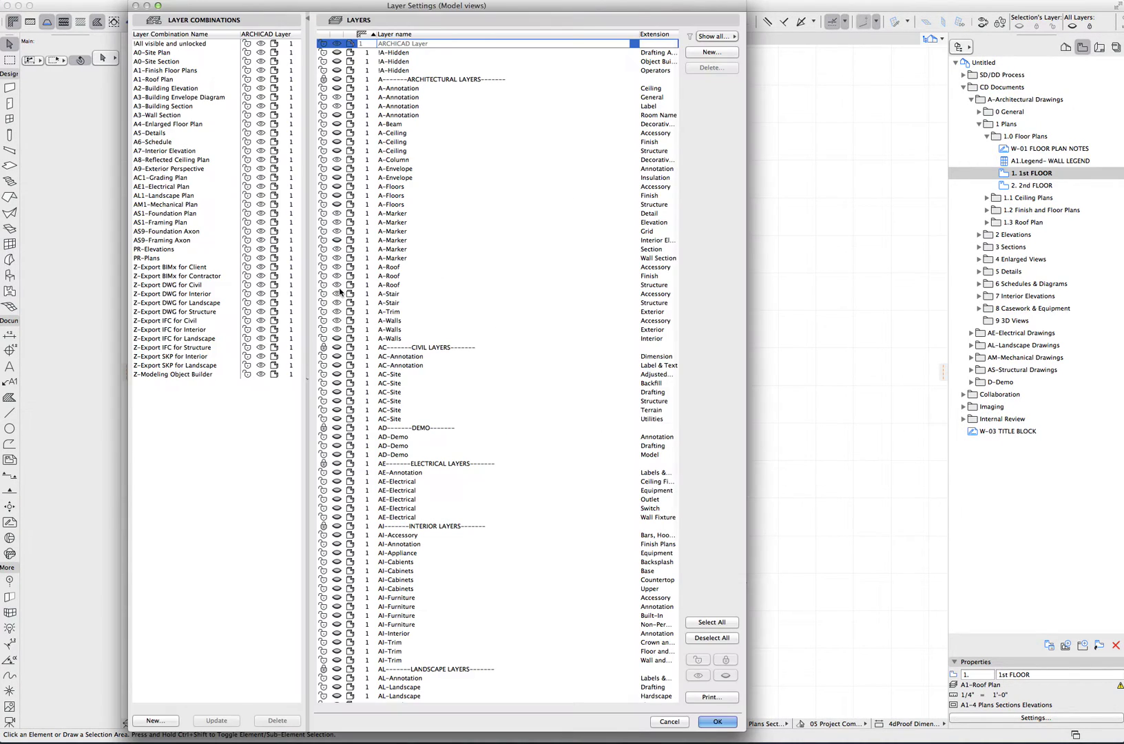
click(715, 624)
click(697, 675)
key(Return)
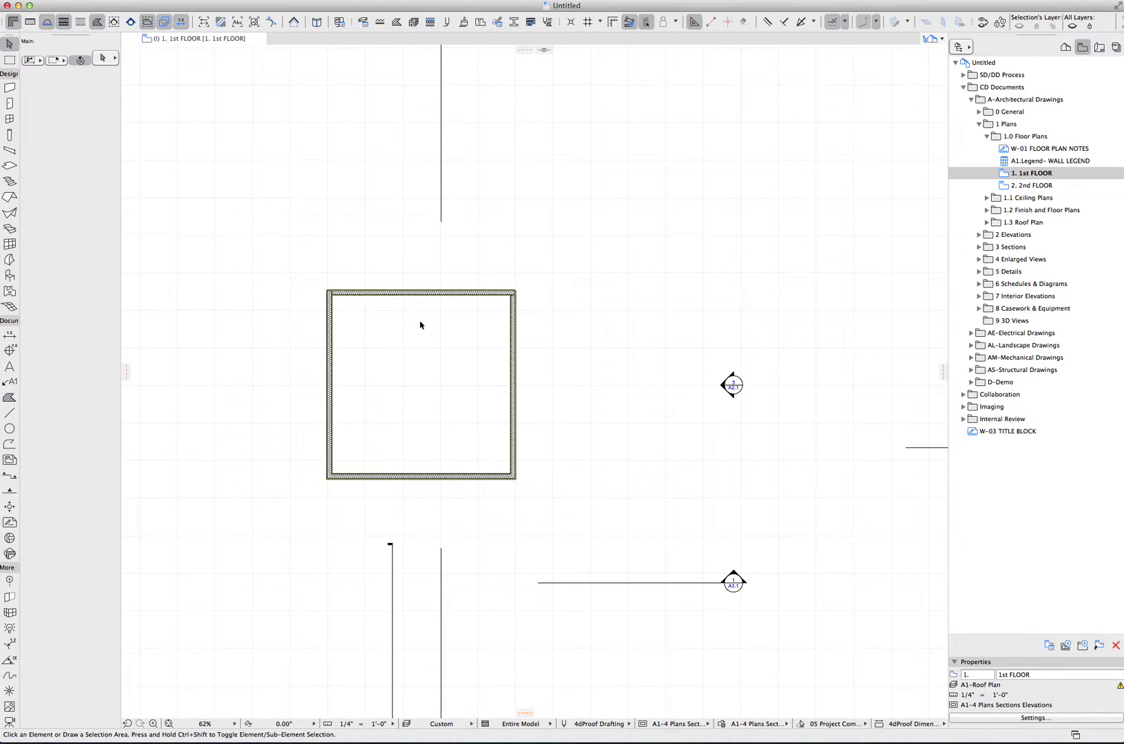
scroll(346, 291, up, 10)
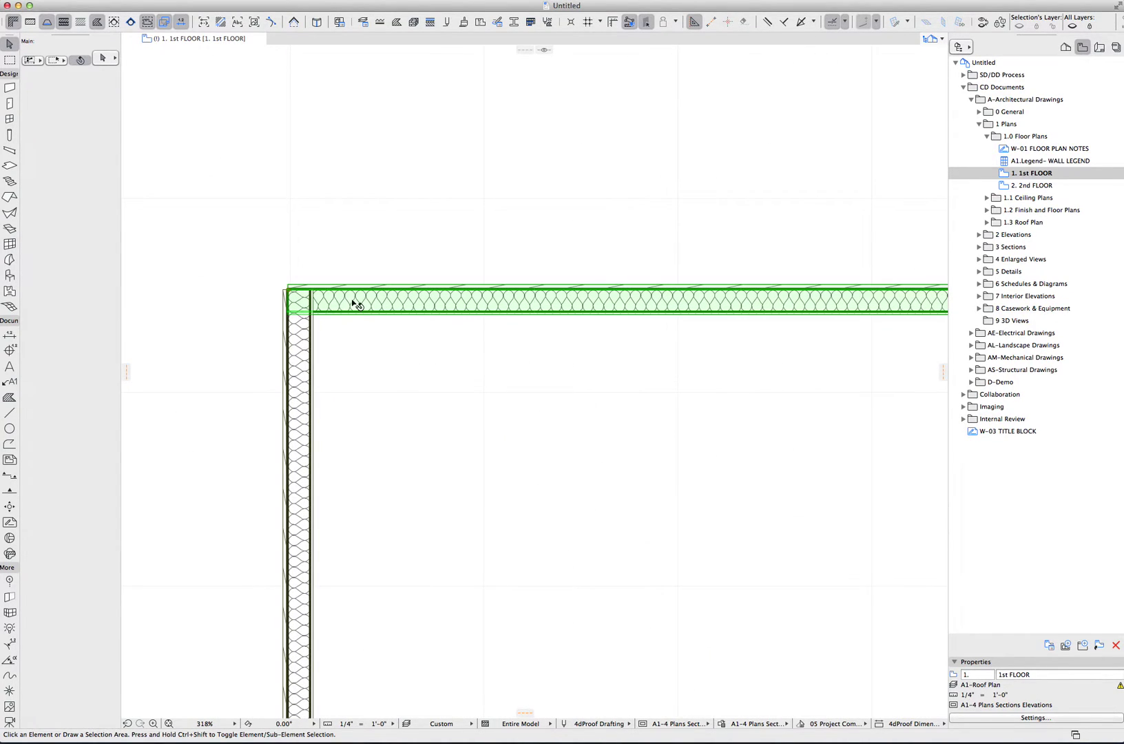
Select and deselect the top and left walls, then reapply the 1st FLOOR view's saved settings.
click(352, 303)
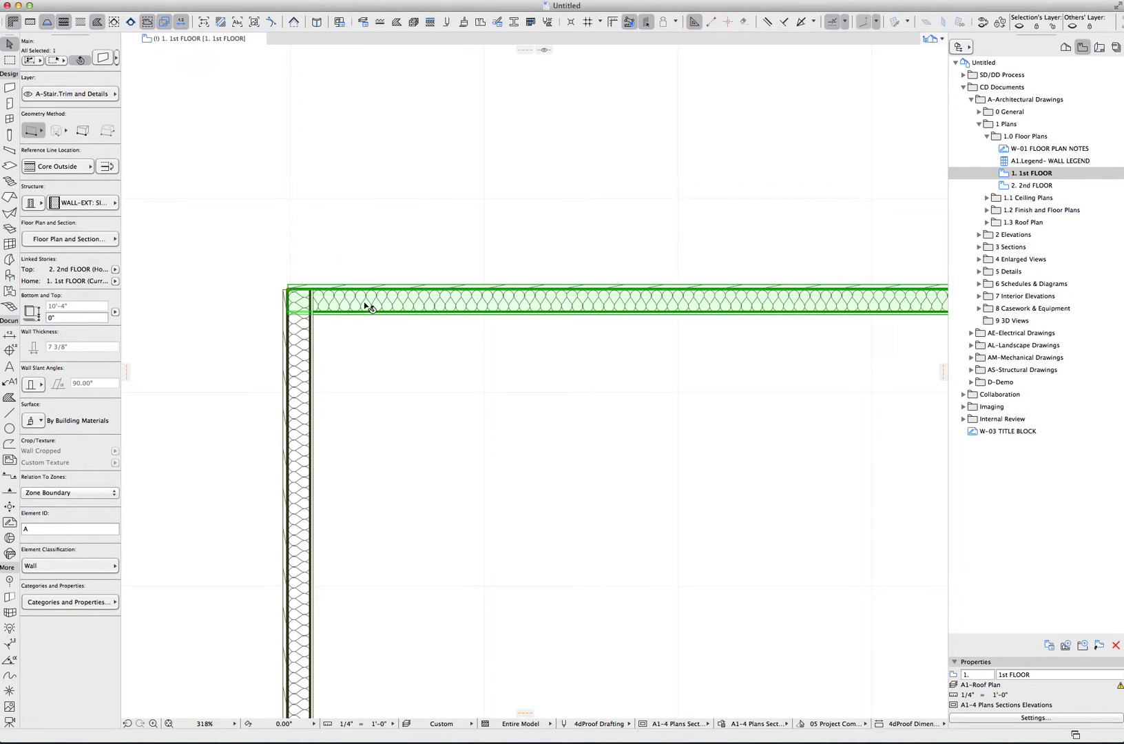
shift+click(306, 334)
click(297, 353)
scroll(327, 373, down, 5)
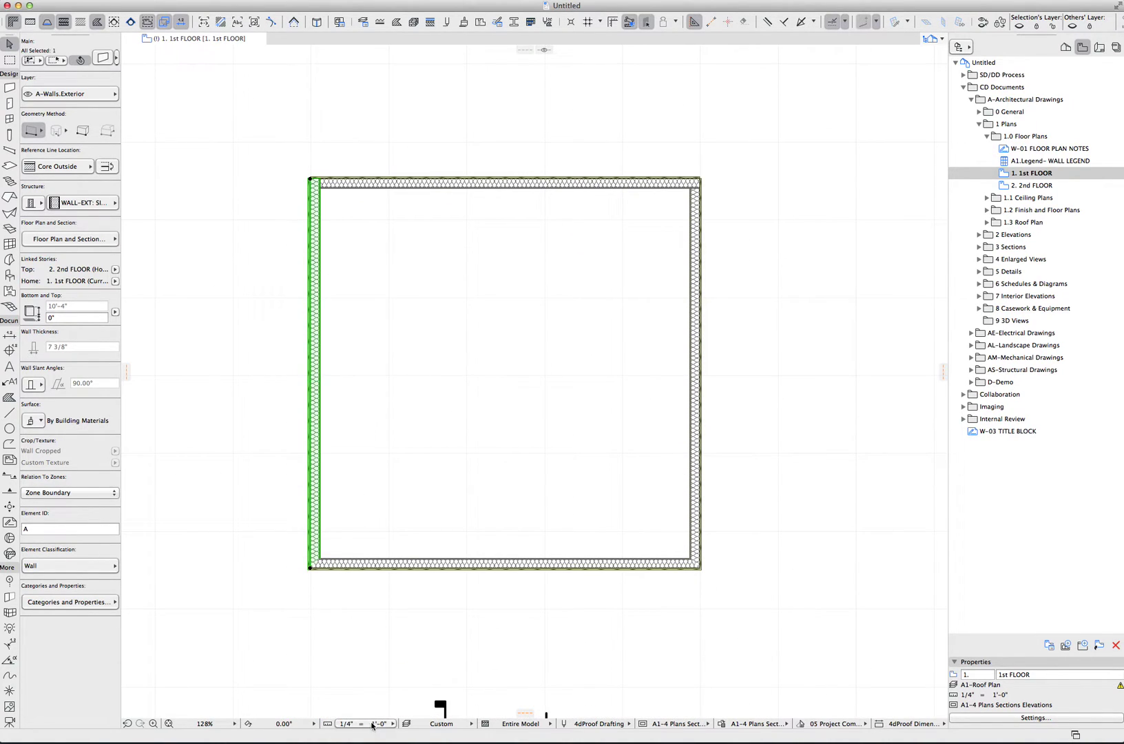
click(474, 710)
double_click(1034, 174)
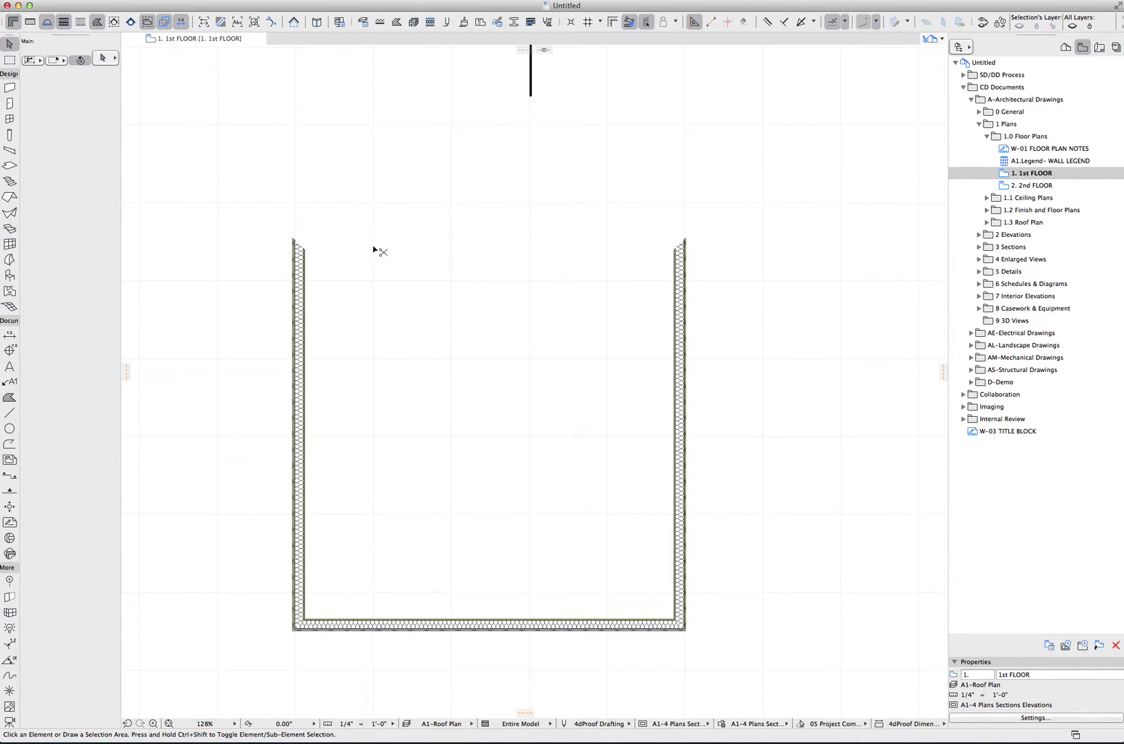
Show all layers again by selecting every layer in Layer Settings.
key(super+l)
click(705, 624)
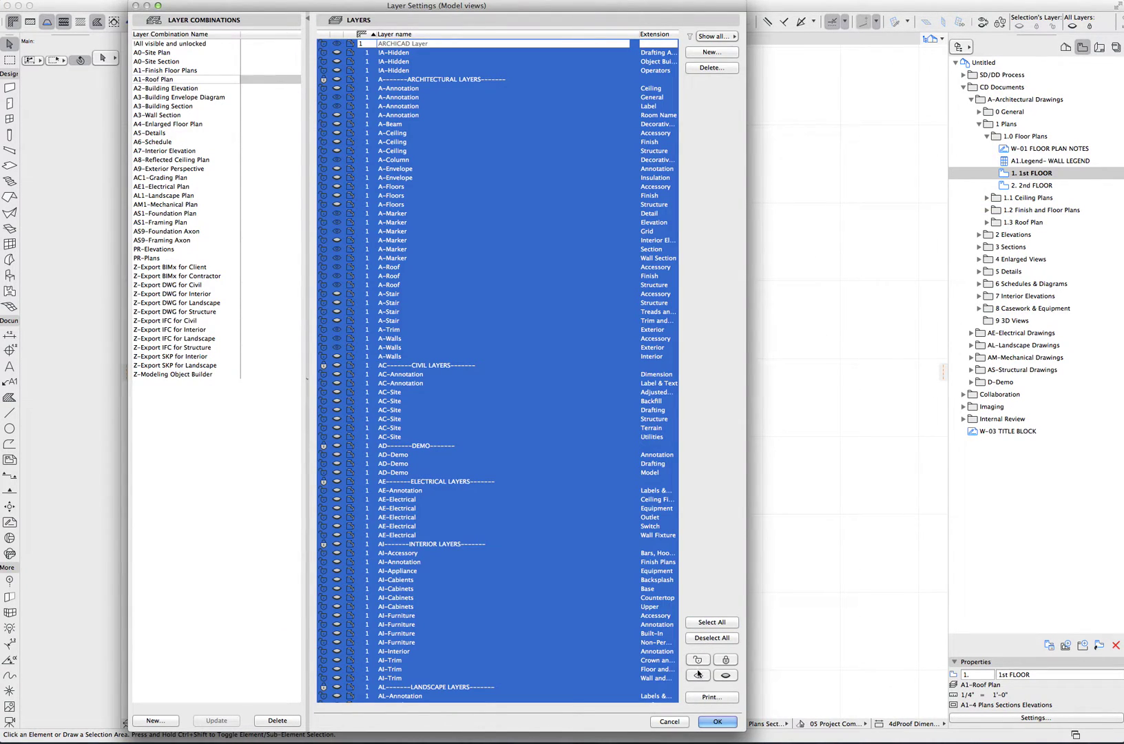
click(699, 675)
click(714, 720)
Put the reappeared top wall on A-Walls.Exterior and reapply the 1st FLOOR view.
click(313, 245)
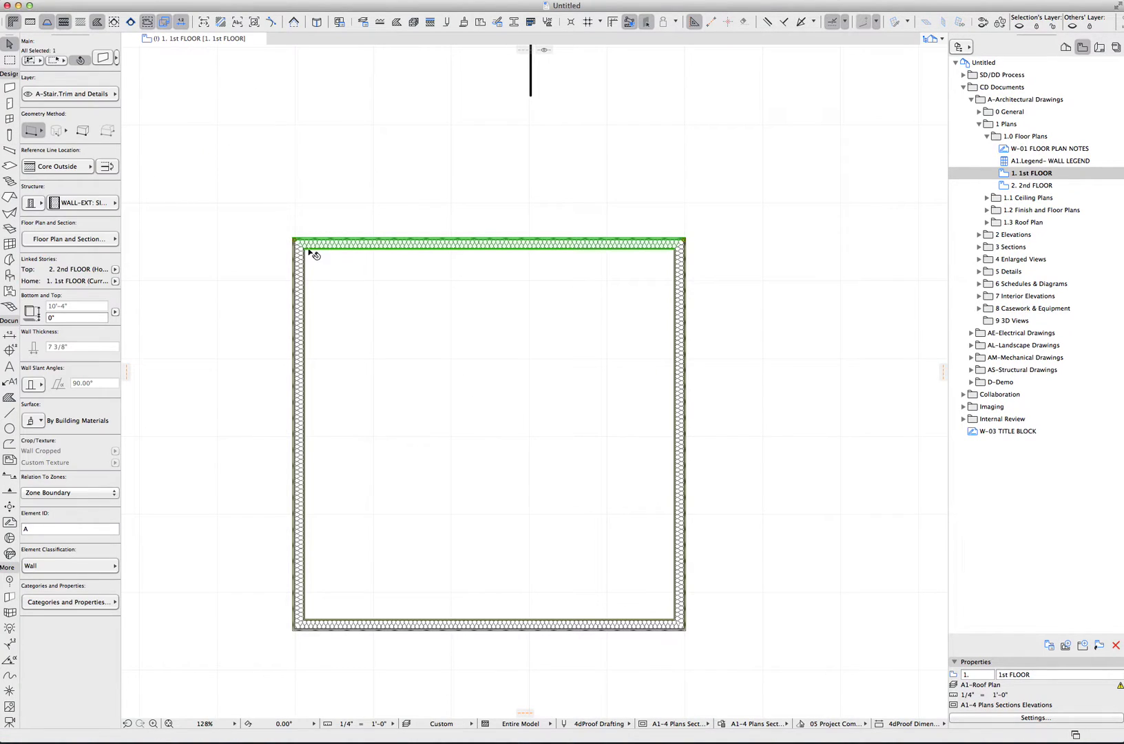
click(79, 95)
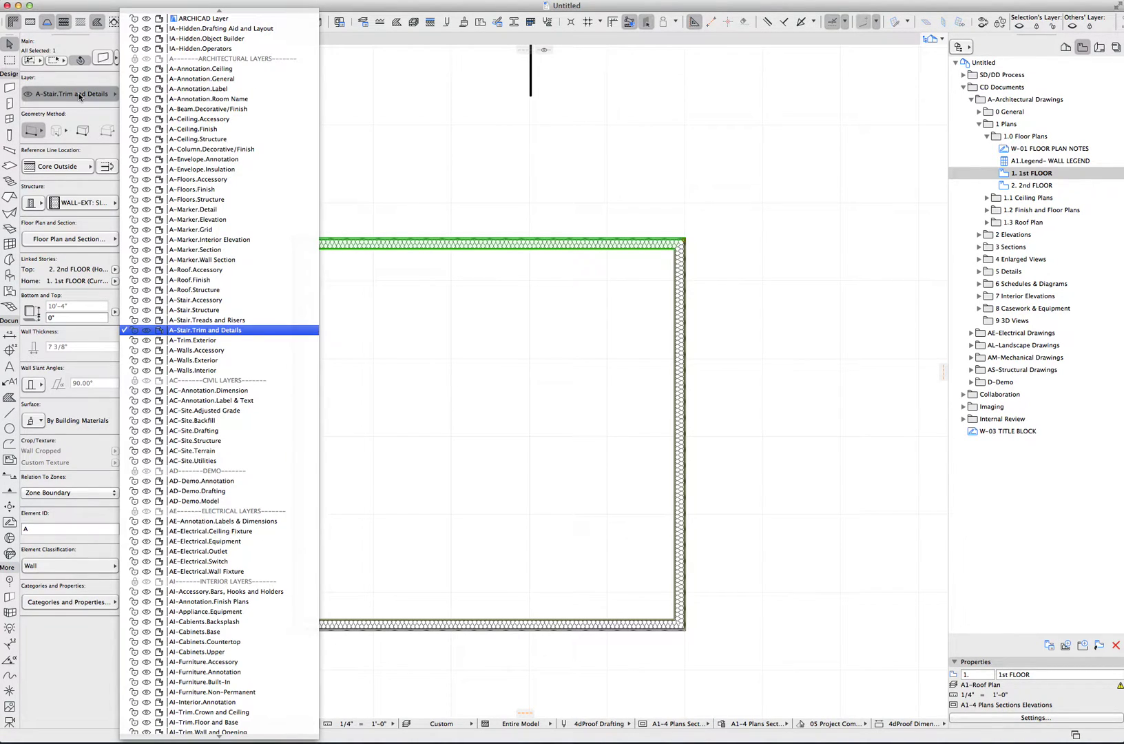
click(226, 361)
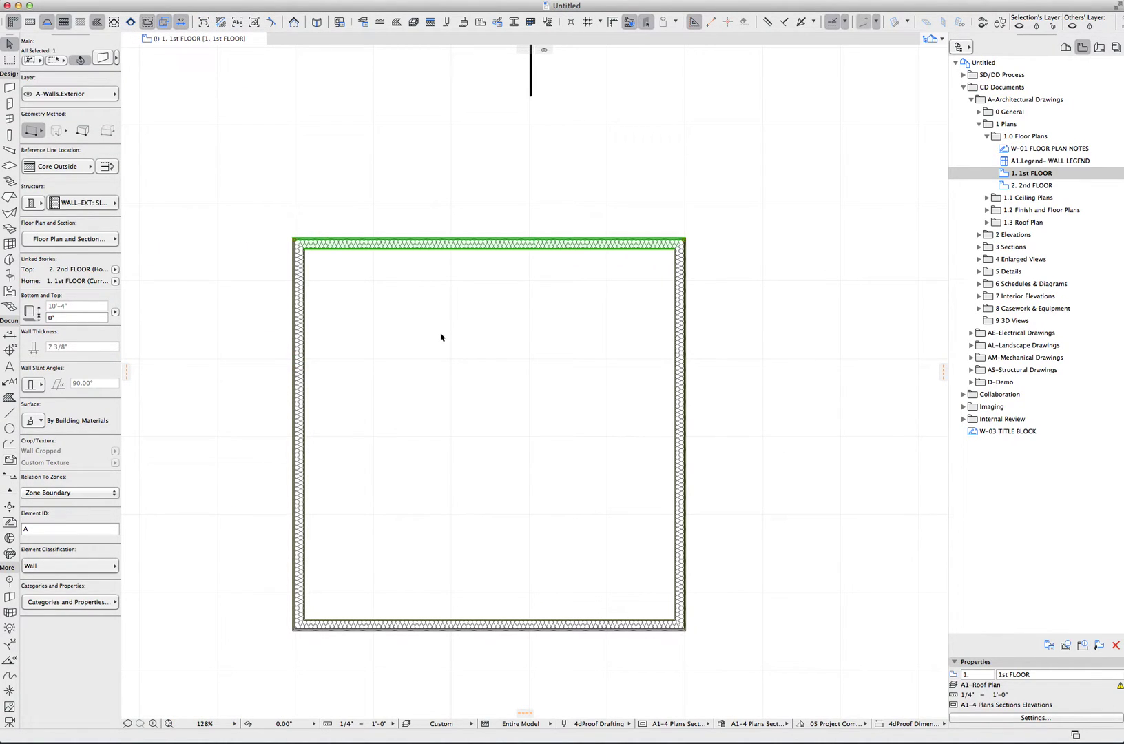
click(441, 337)
double_click(1021, 176)
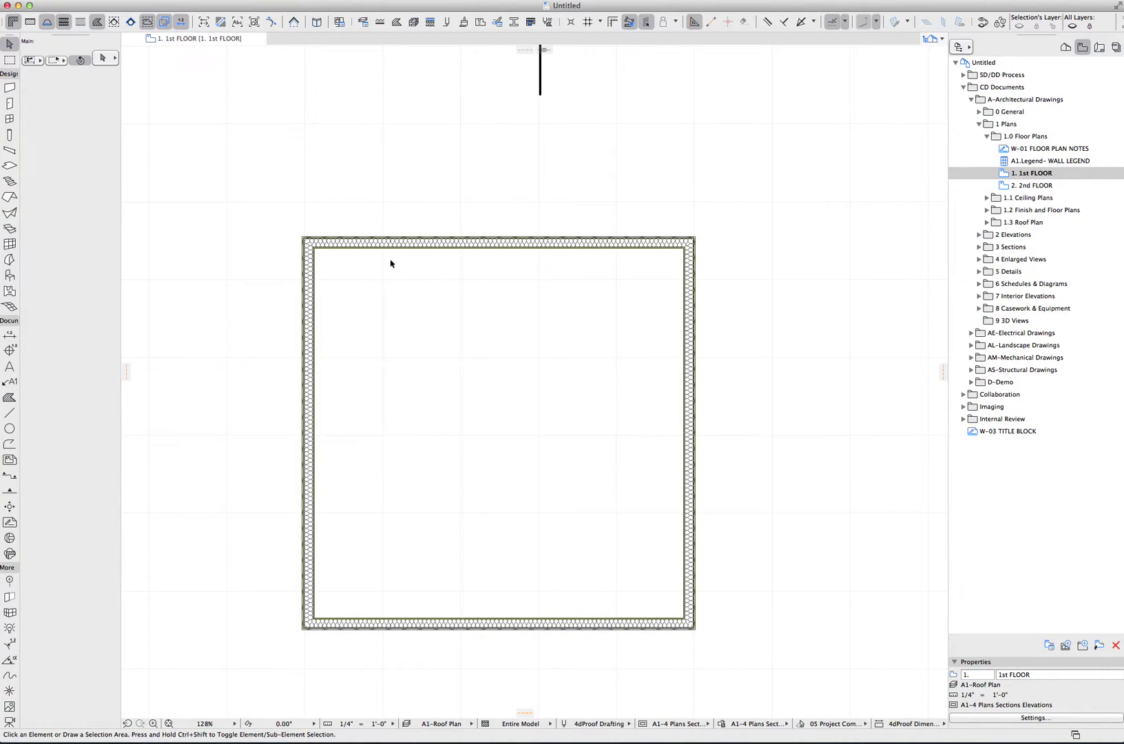
middle_drag(388, 258, 399, 243)
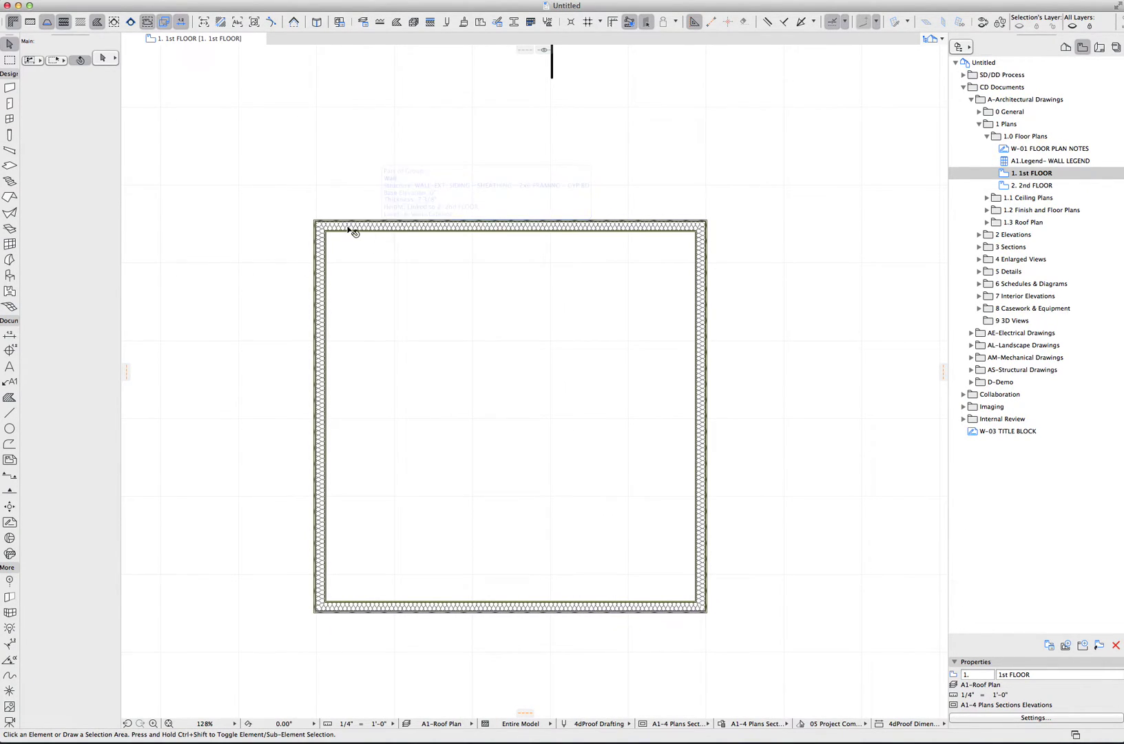
middle_drag(353, 230, 357, 208)
click(369, 208)
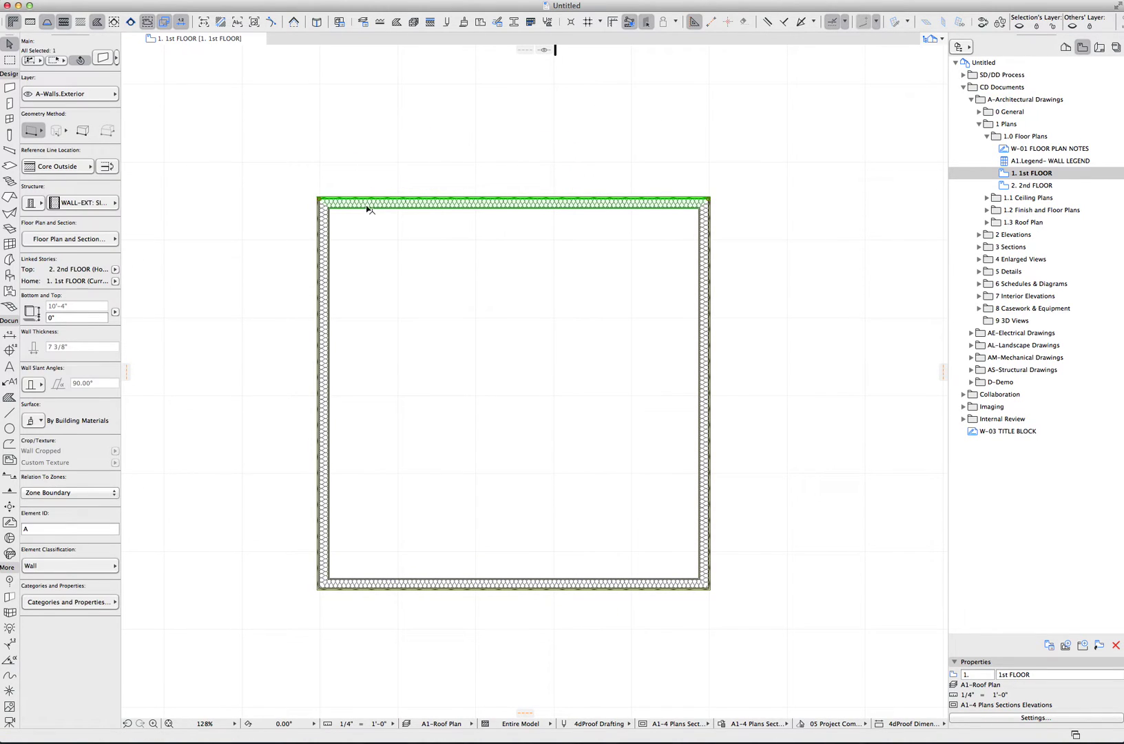
key(super+l)
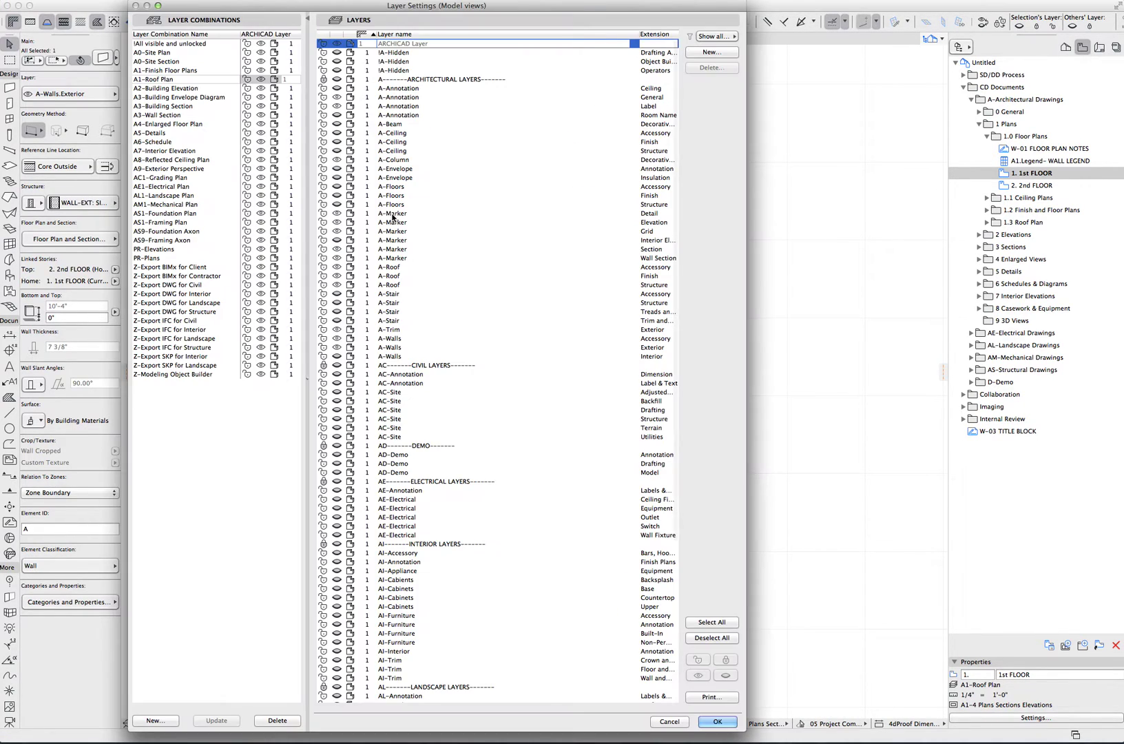
click(336, 142)
click(338, 124)
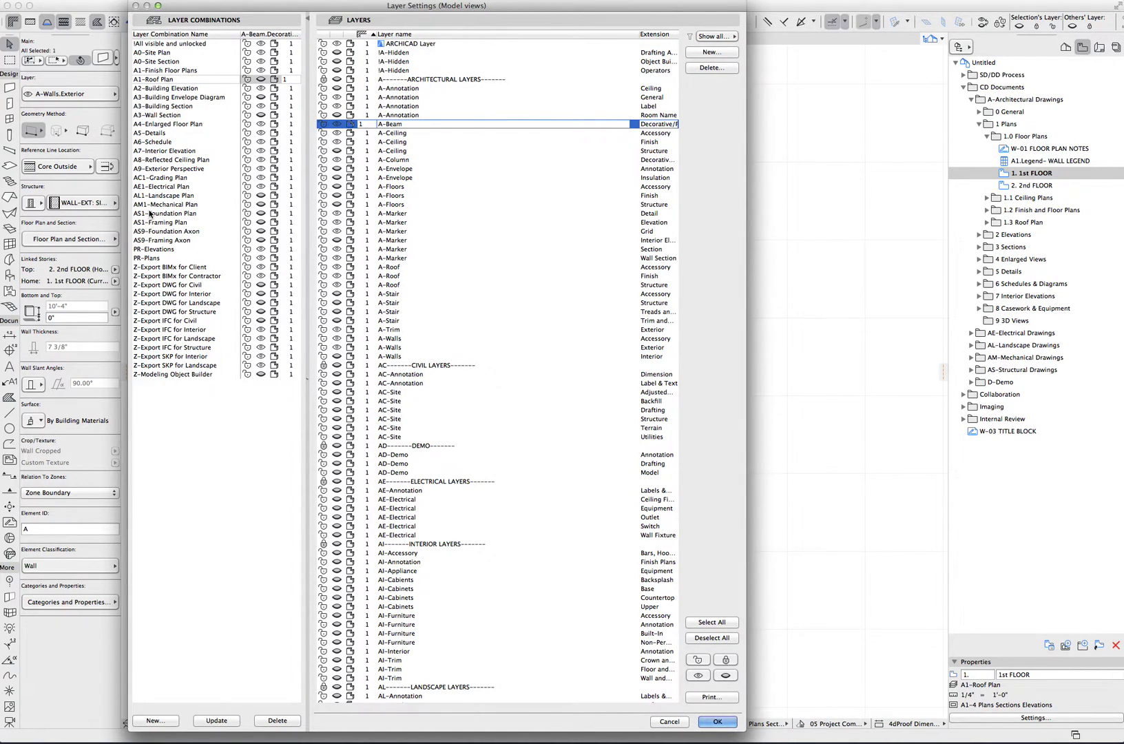
key(Return)
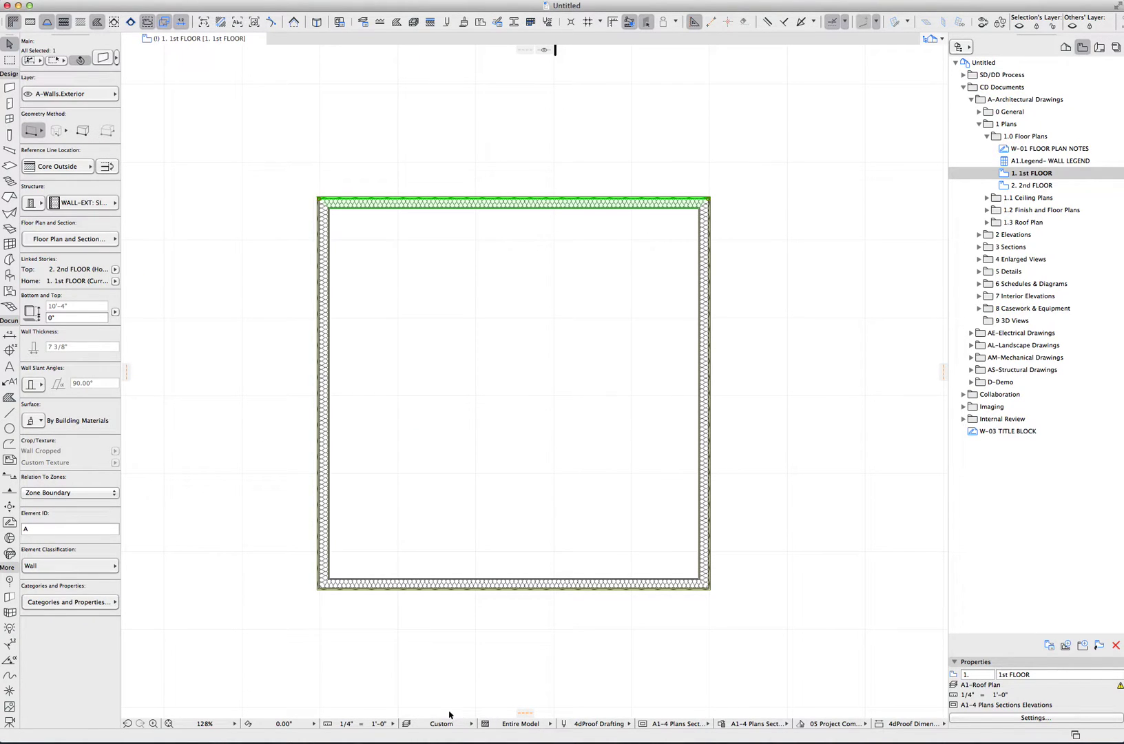
Reopen the 1st FLOOR view and check which layer the section marker sits on.
click(361, 480)
double_click(1032, 173)
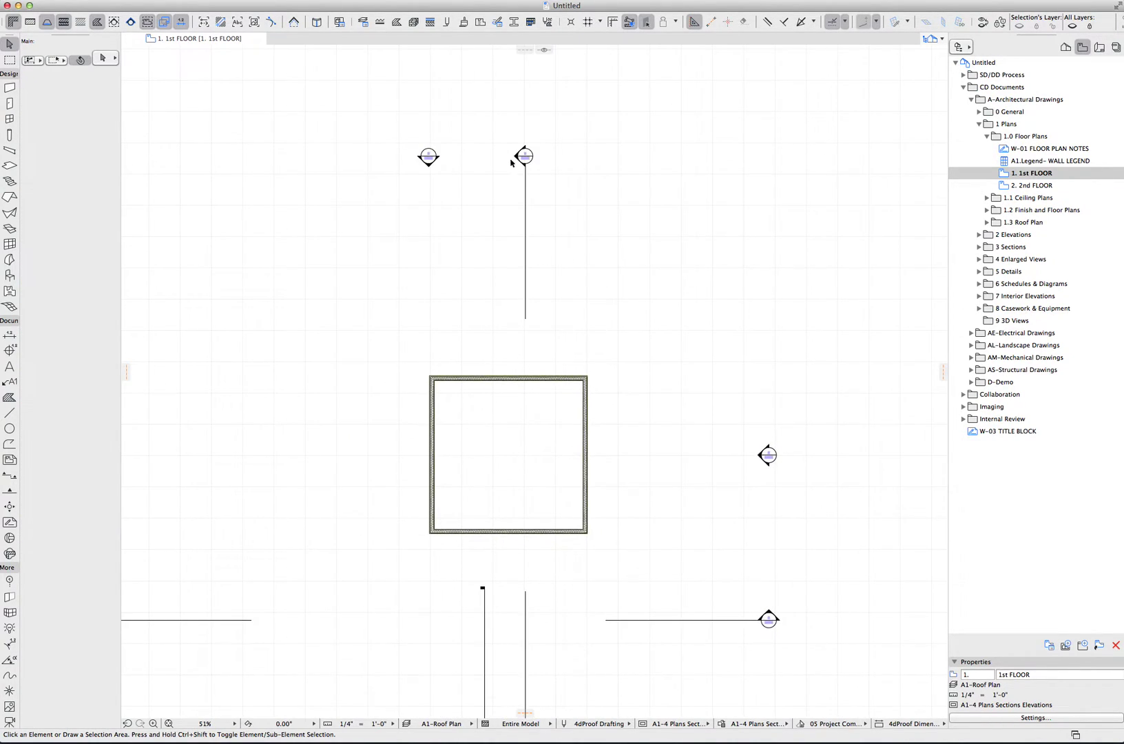
click(526, 158)
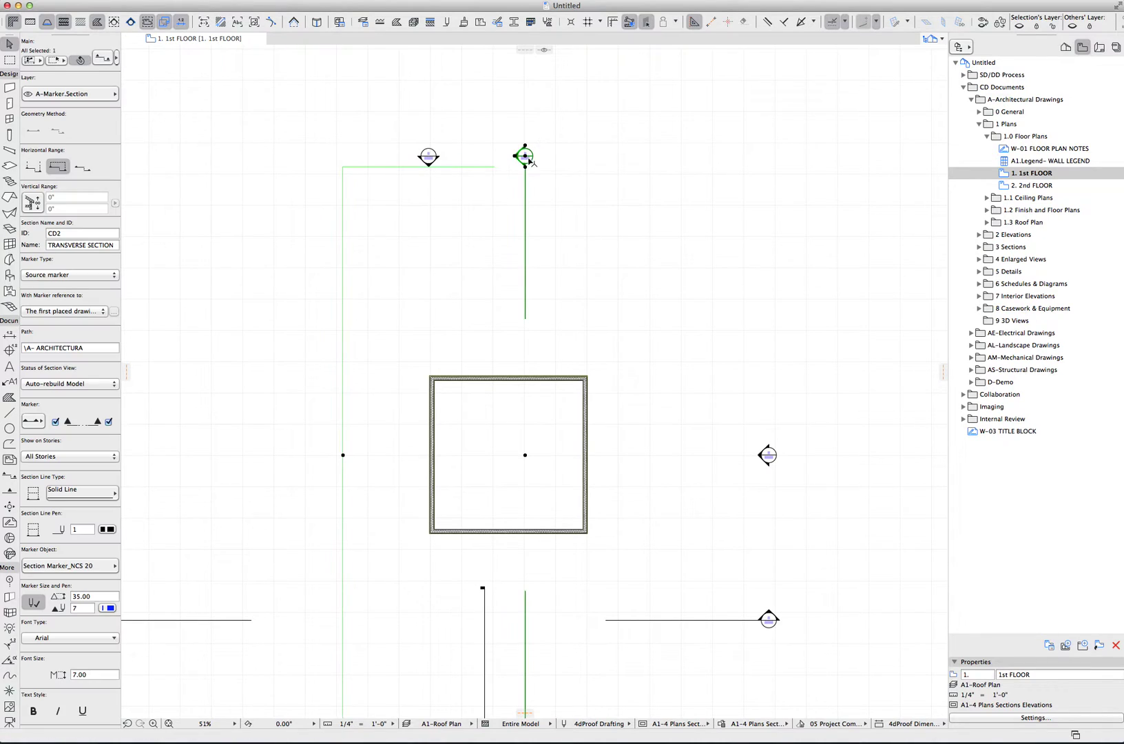
click(87, 97)
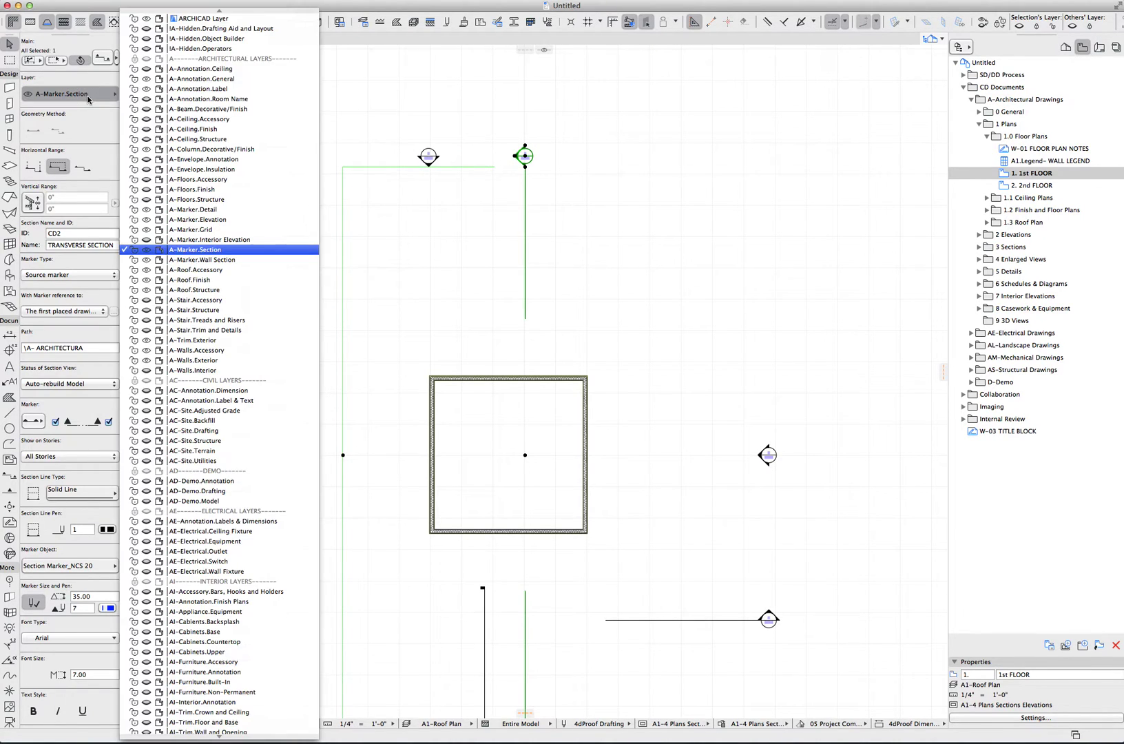
click(535, 415)
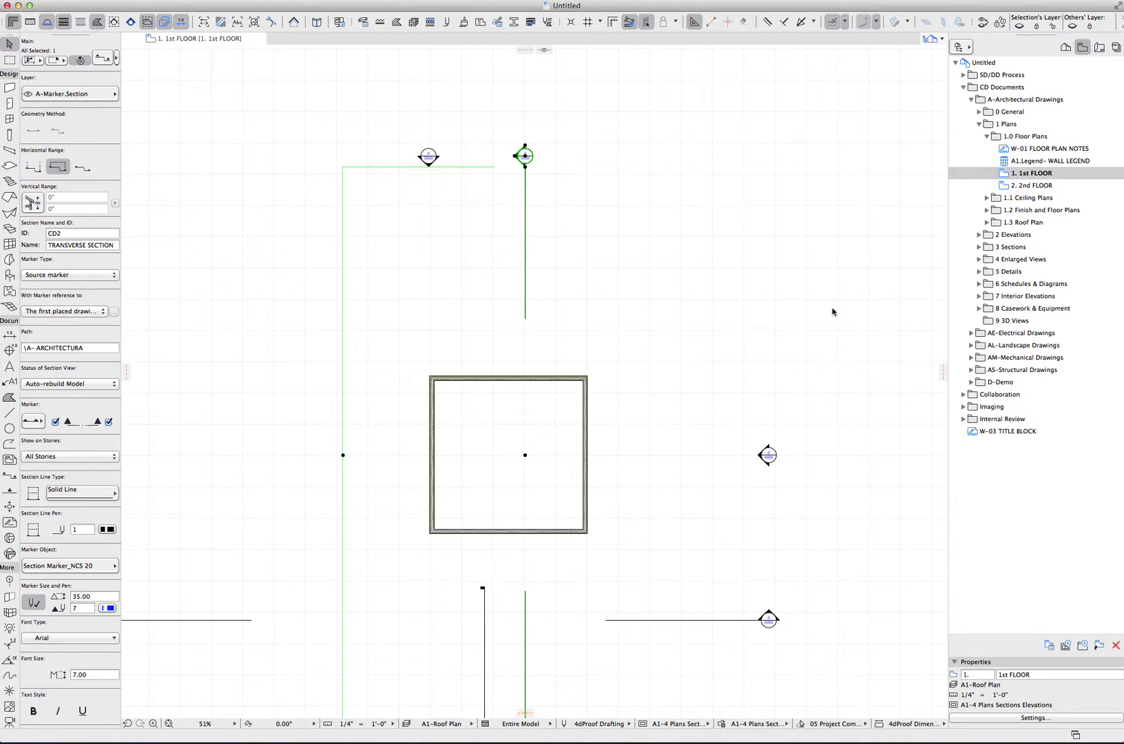
Hide the A-Marker layers and update the A1-Roof Plan layer combination with them hidden.
key(super+l)
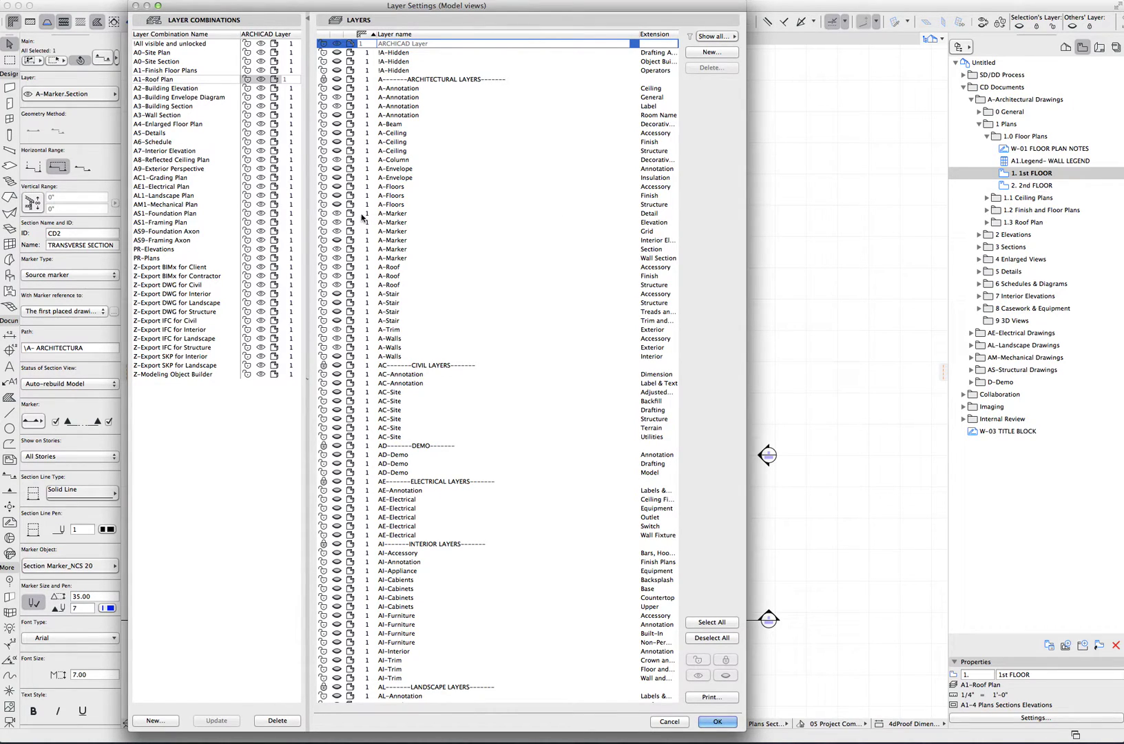
drag(341, 215, 342, 259)
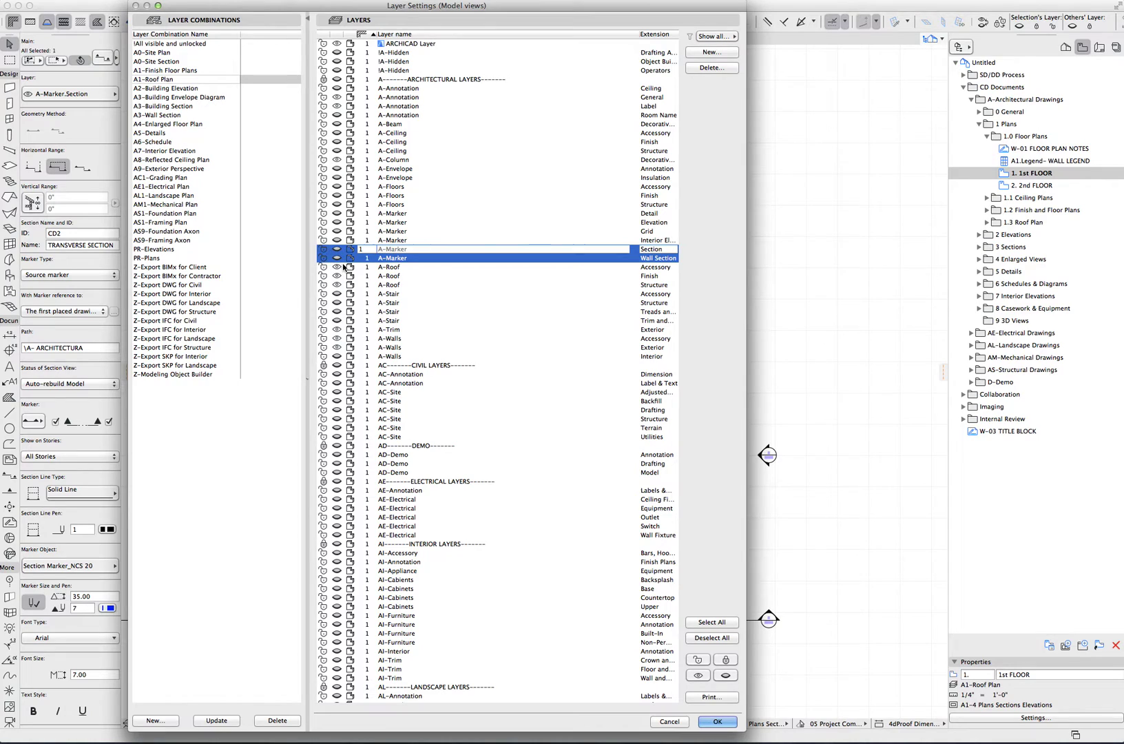
click(215, 720)
key(Return)
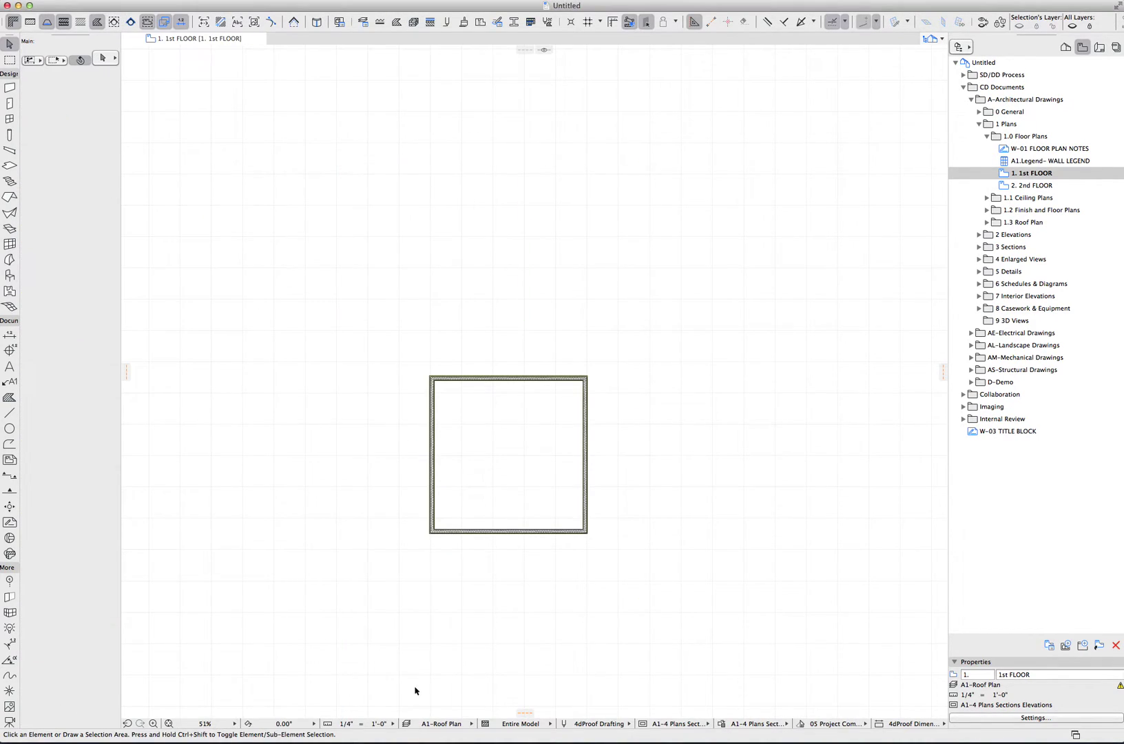
Confirm in the 1st FLOOR View Settings that it uses A1-Roof Plan, then reopen Layer Settings (Cmd+L).
click(444, 724)
click(454, 598)
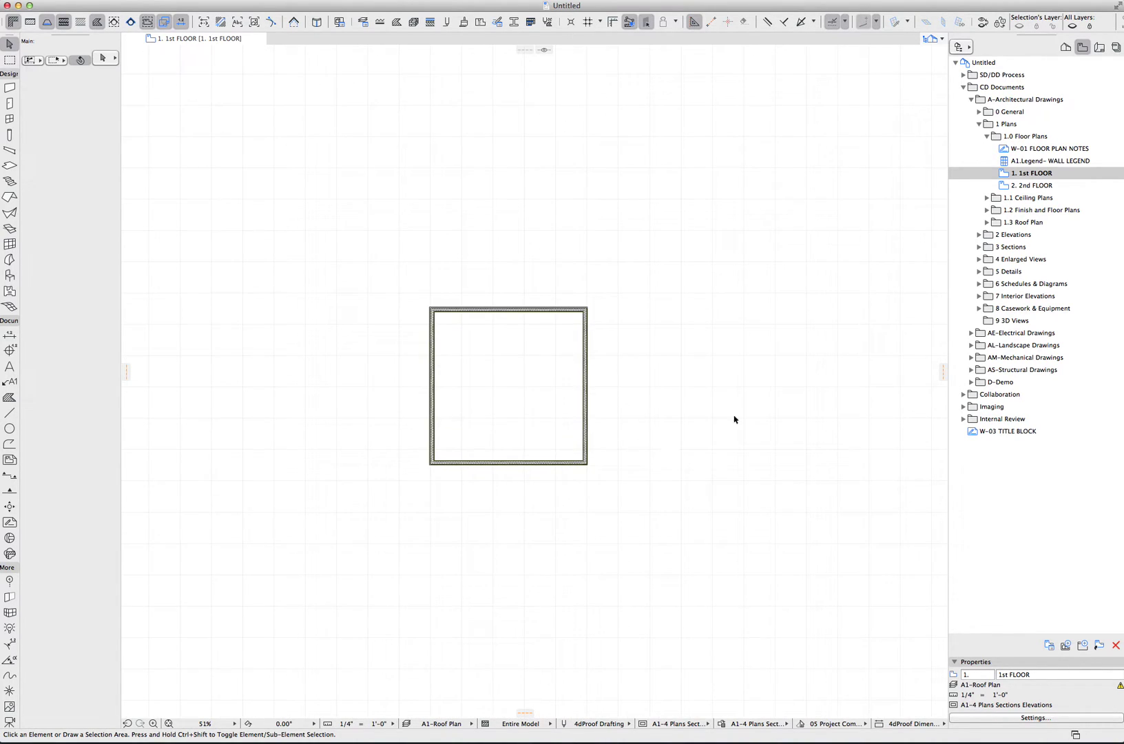
double_click(1040, 174)
right_click(1011, 175)
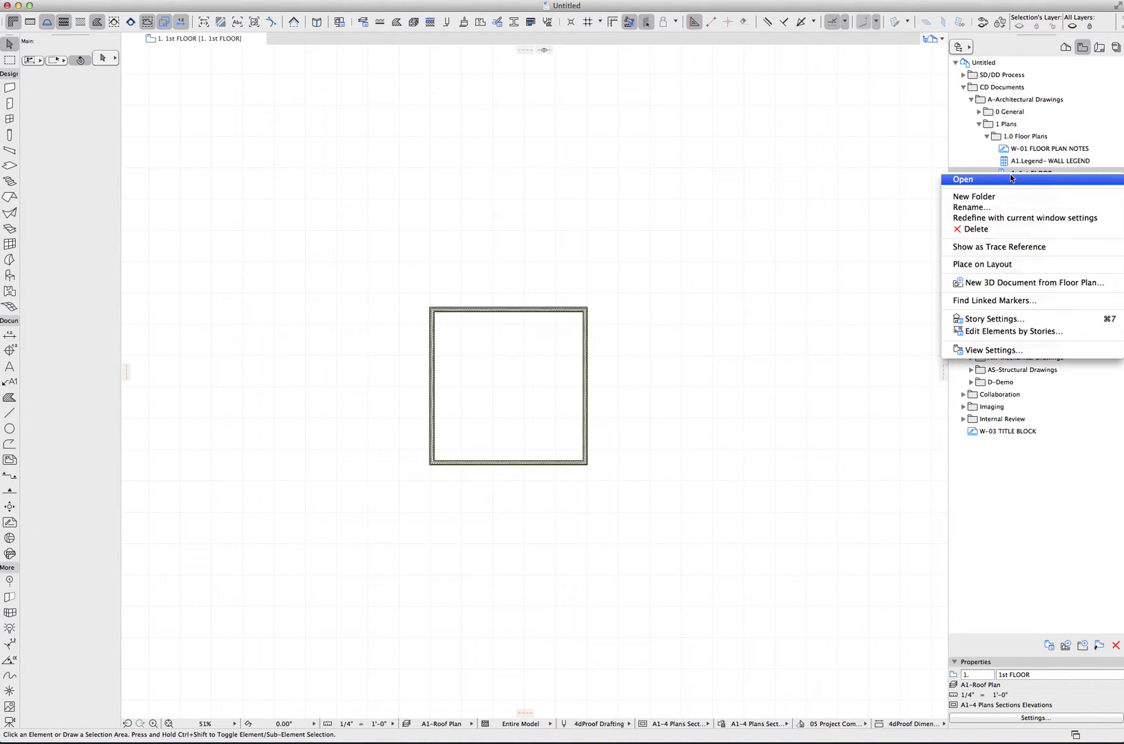
click(986, 350)
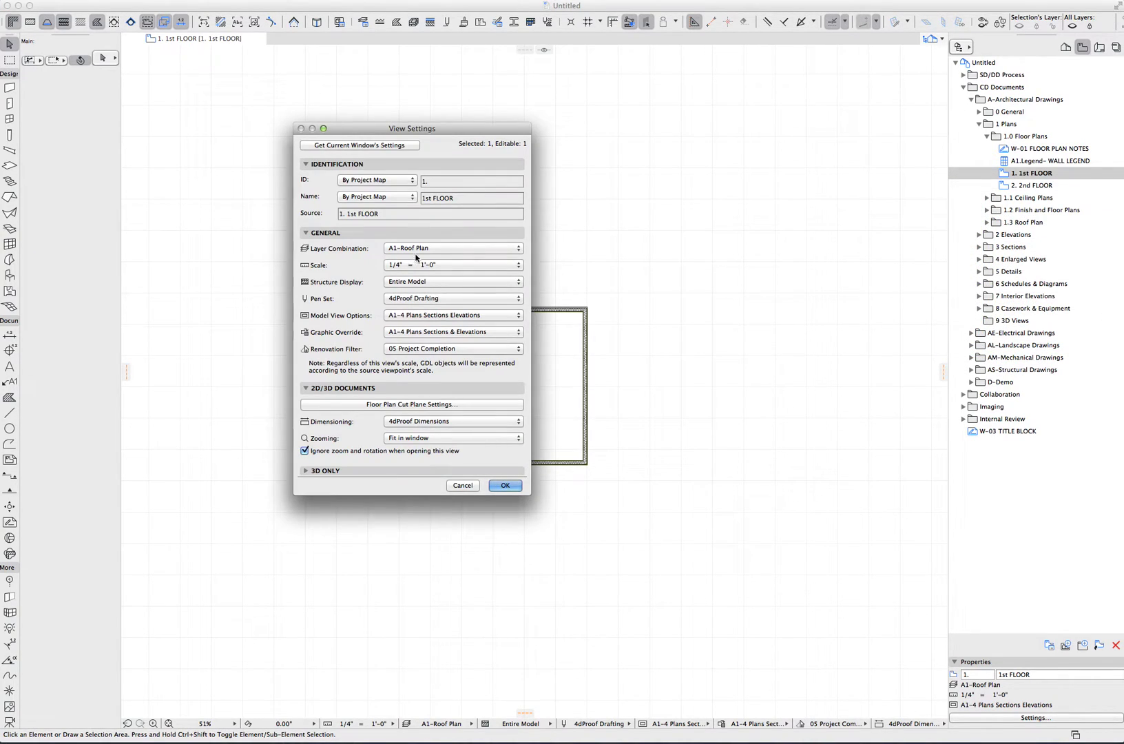
key(Return)
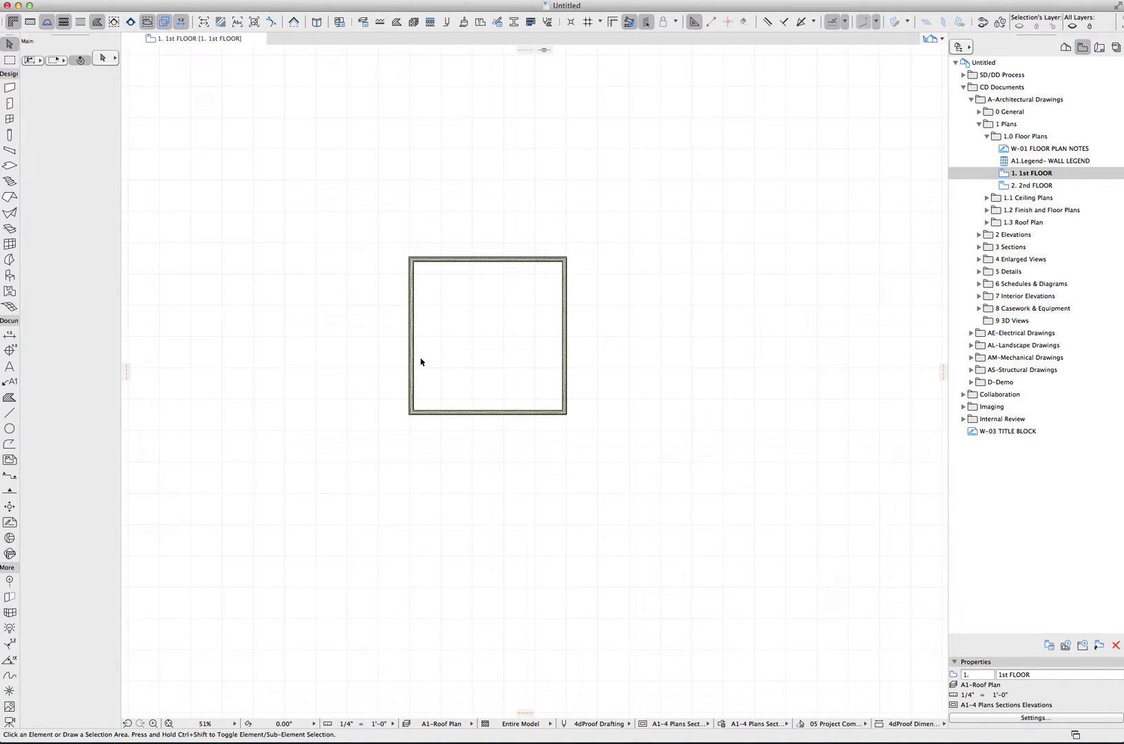
key(super+l)
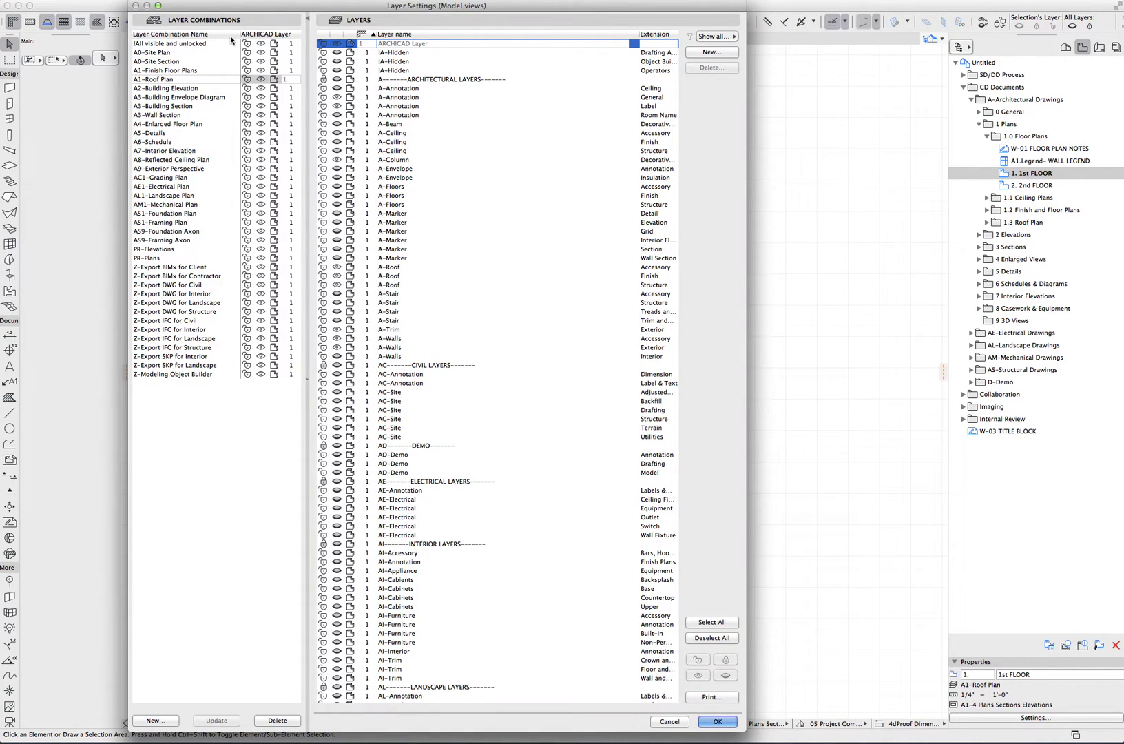
Compare the A-Marker Elevation layer across combinations and apply AS9-Framing Axon to the plan.
click(654, 225)
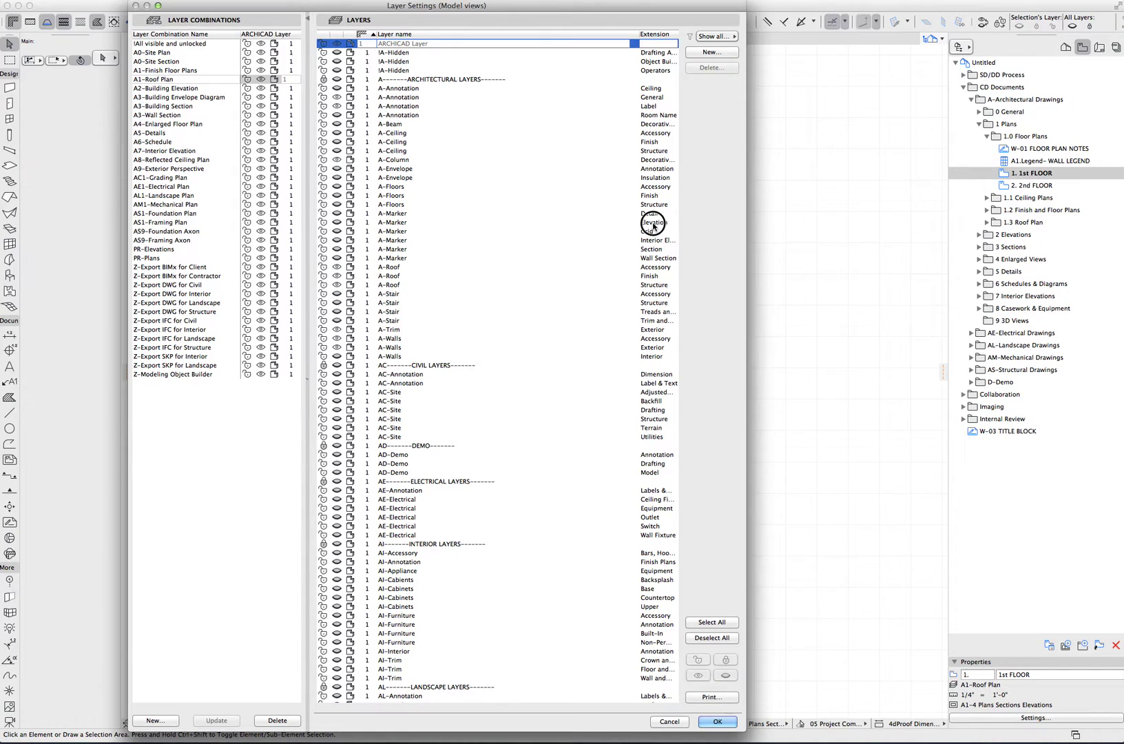
click(337, 223)
click(339, 225)
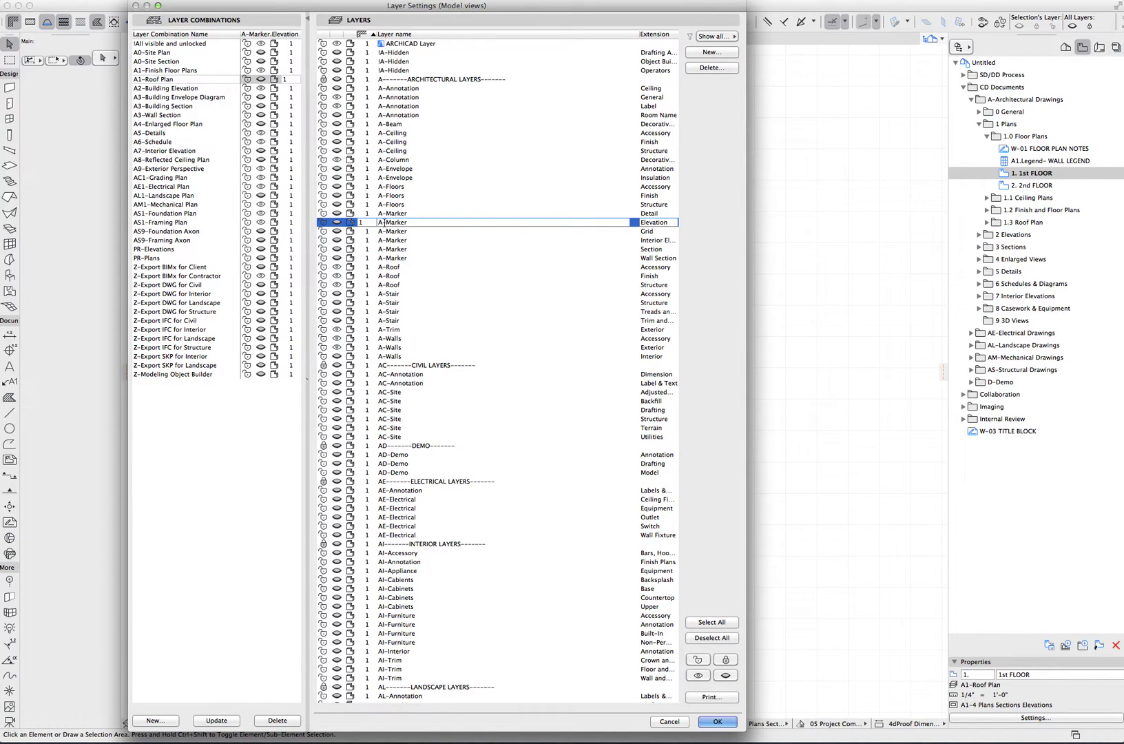
click(261, 80)
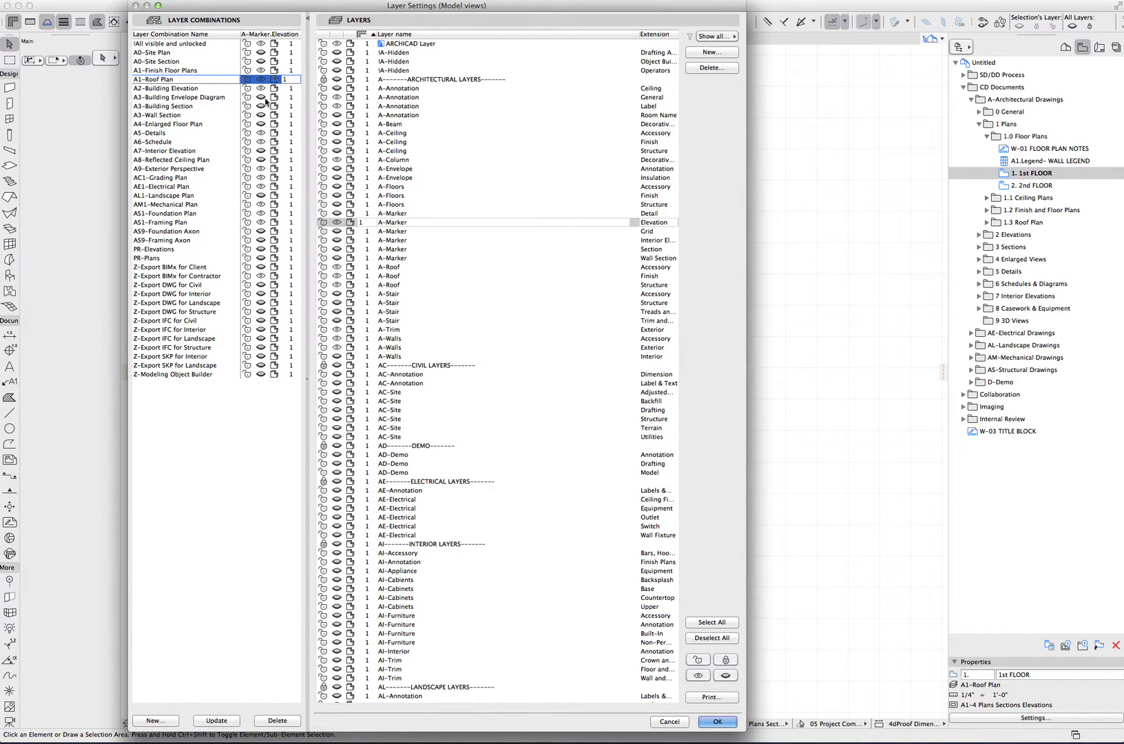
key(Down)
key(Down)
key(Down)
key(Down)
key(Down)
key(Down)
key(Down)
key(Down)
key(Down)
key(Down)
key(Down)
key(Down)
key(Down)
key(Down)
key(Down)
key(Down)
key(Down)
key(Down)
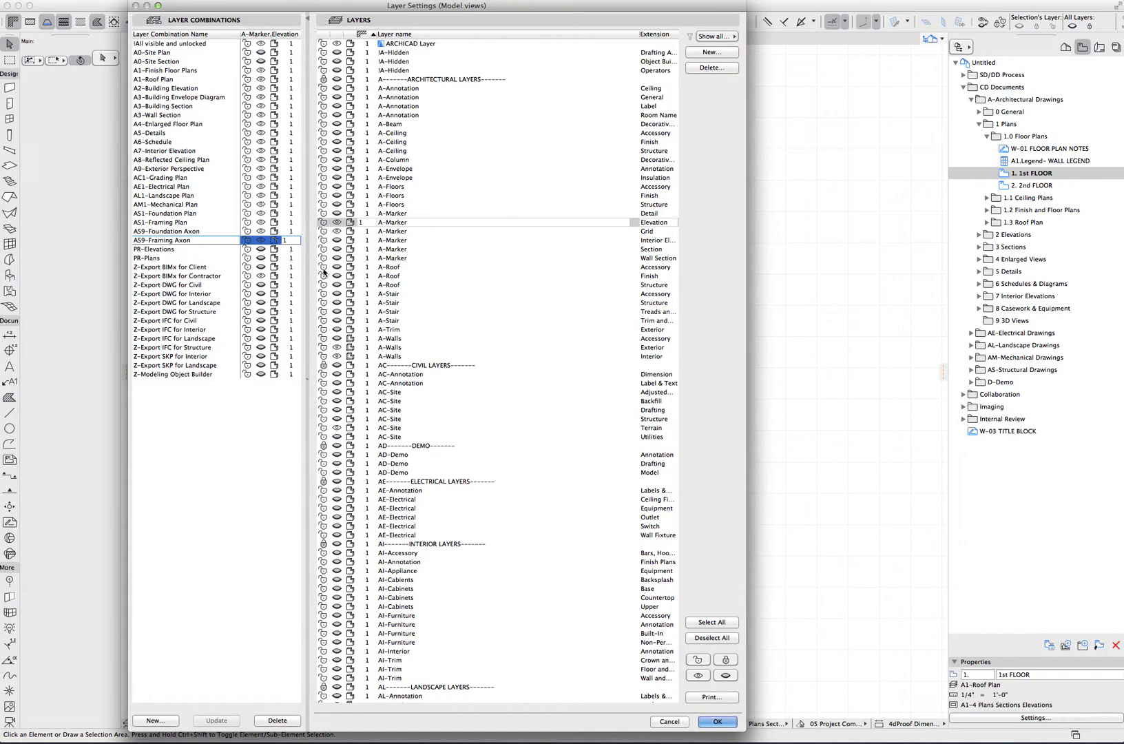
key(Return)
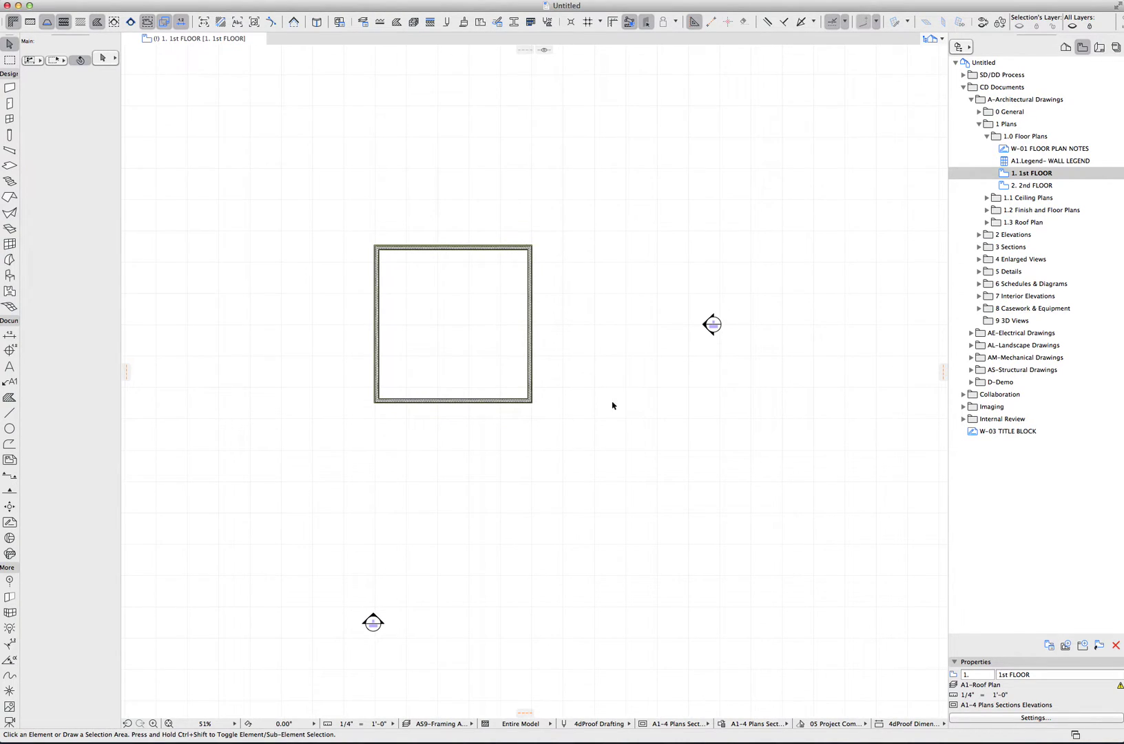
In the A6-Schedule combination, hide the four A-Annotation layers and the AC-Site Backfill layer.
scroll(595, 393, down, 3)
scroll(580, 389, left, 2)
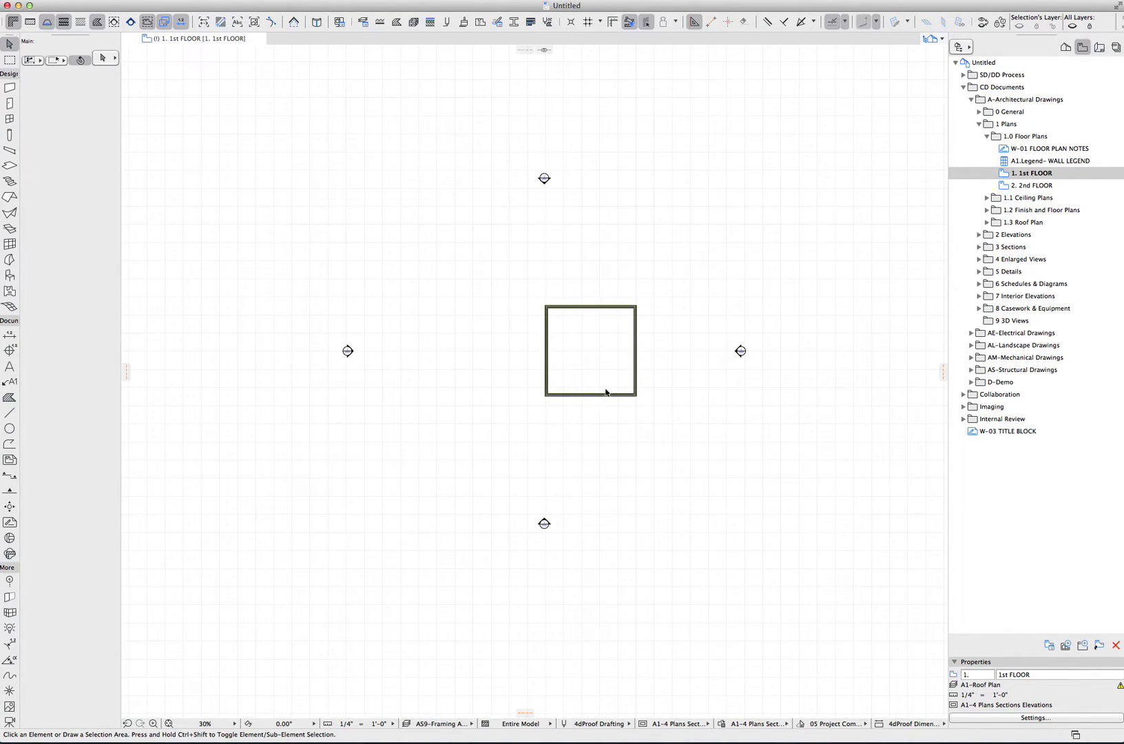
key(super+l)
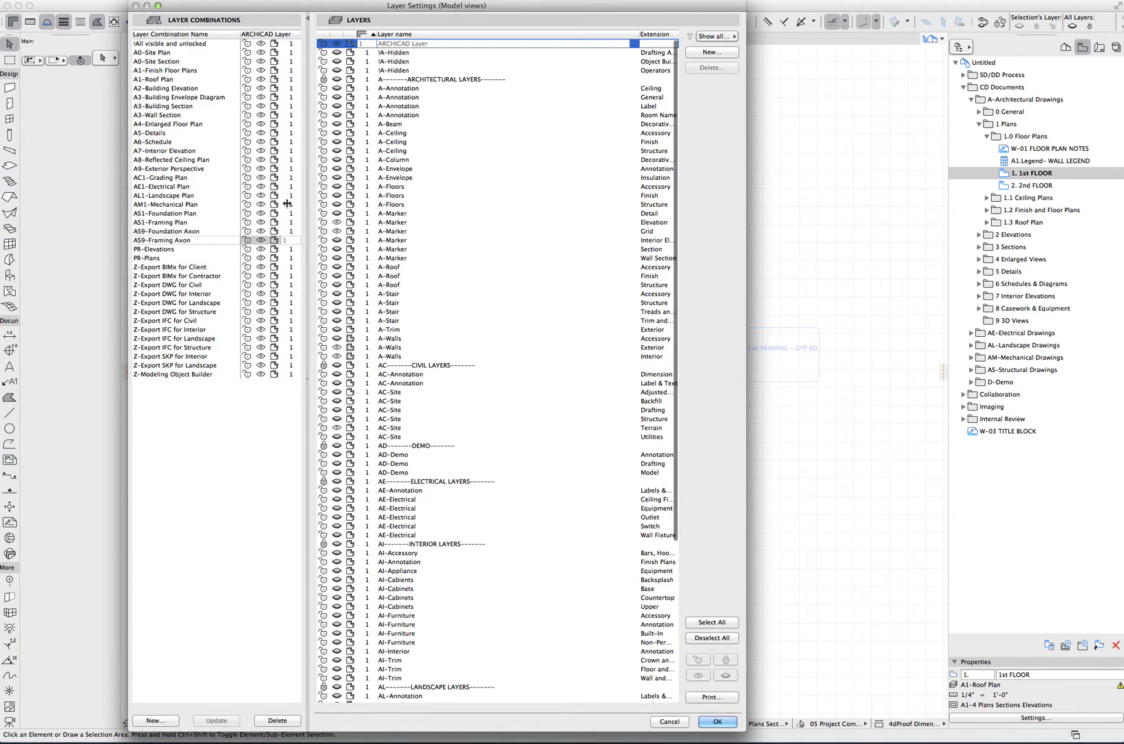
click(157, 142)
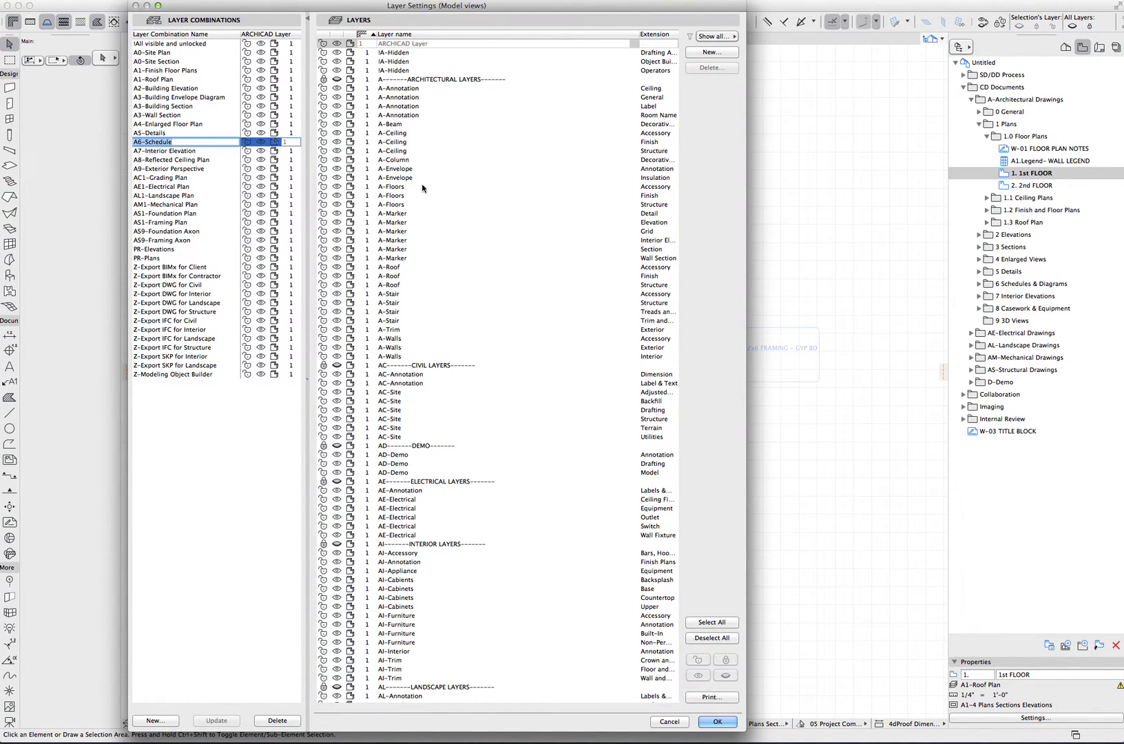
click(337, 115)
click(337, 106)
click(337, 97)
click(337, 88)
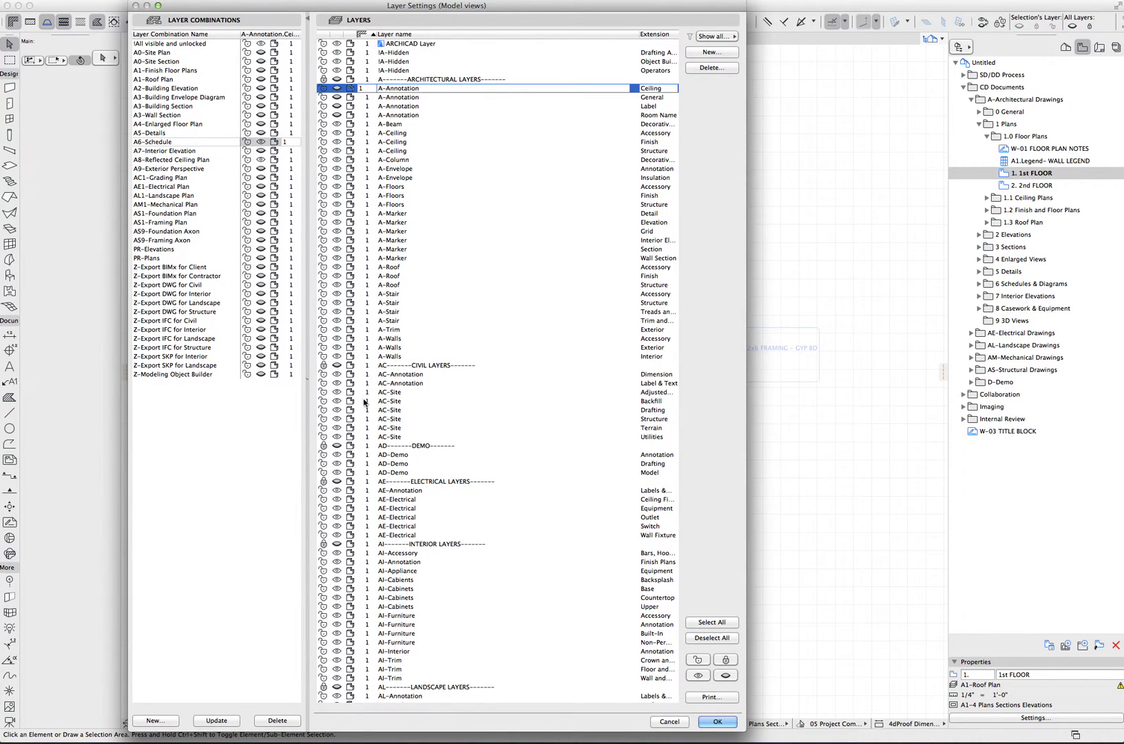
click(341, 401)
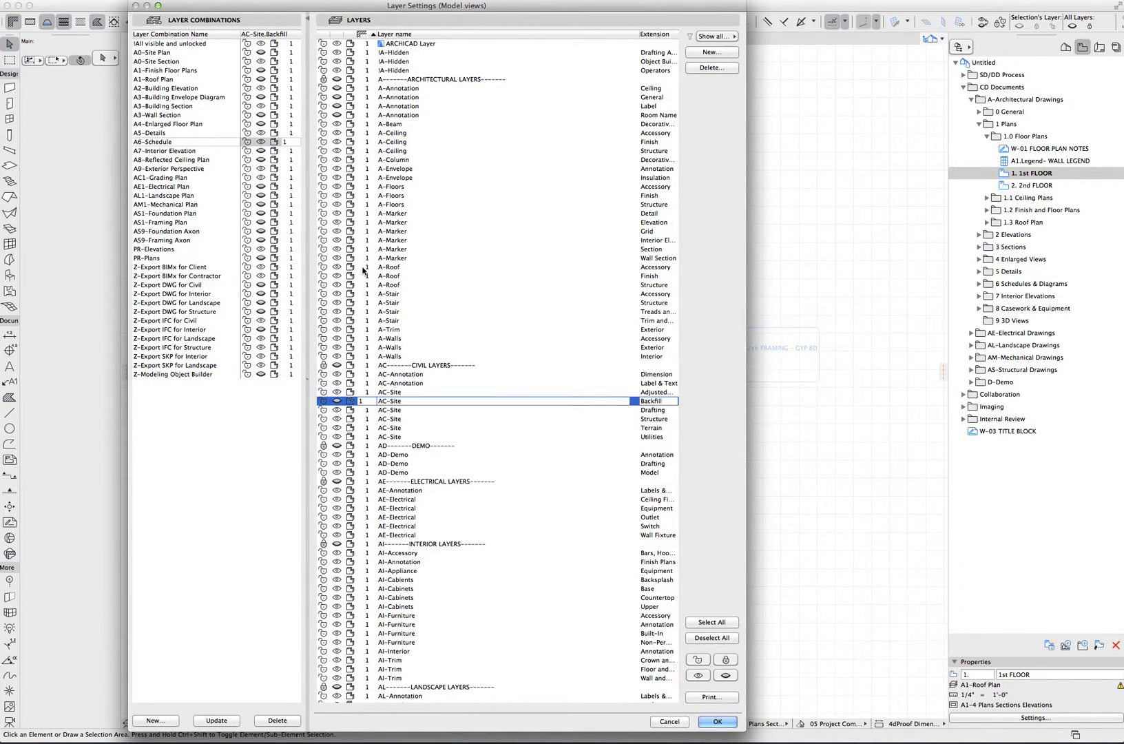
Set intersection group 2 for A-Stair Trim, Treads, Structure and Accessory layers.
click(368, 320)
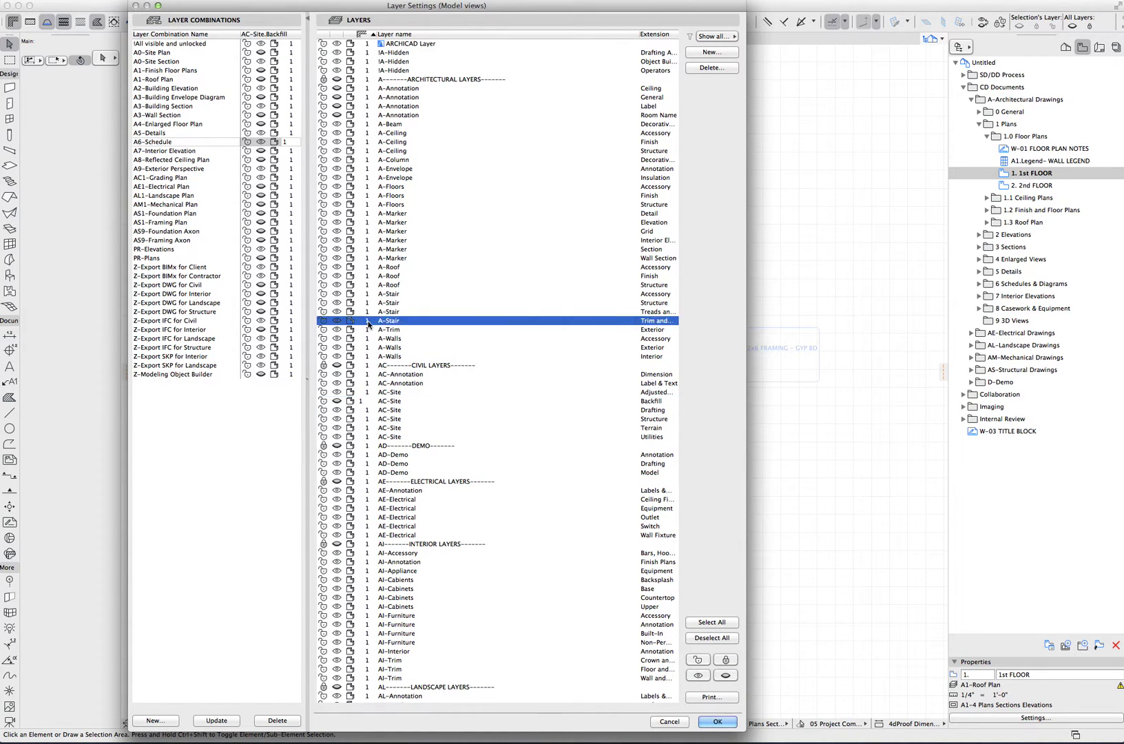
text(2)
click(367, 312)
text(2)
click(370, 303)
text(2)
click(370, 294)
text(2)
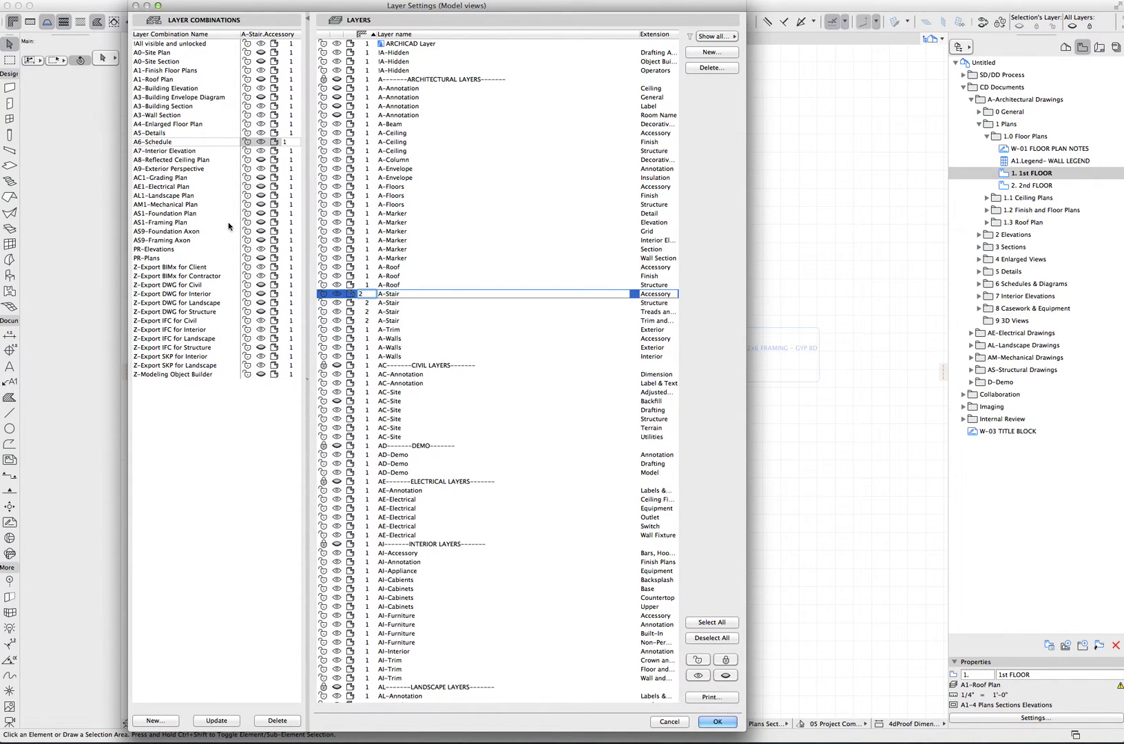
Save the changes into A6-Schedule, apply them to the plan, and reopen Layer Settings.
click(214, 721)
click(717, 721)
middle_drag(876, 452, 820, 451)
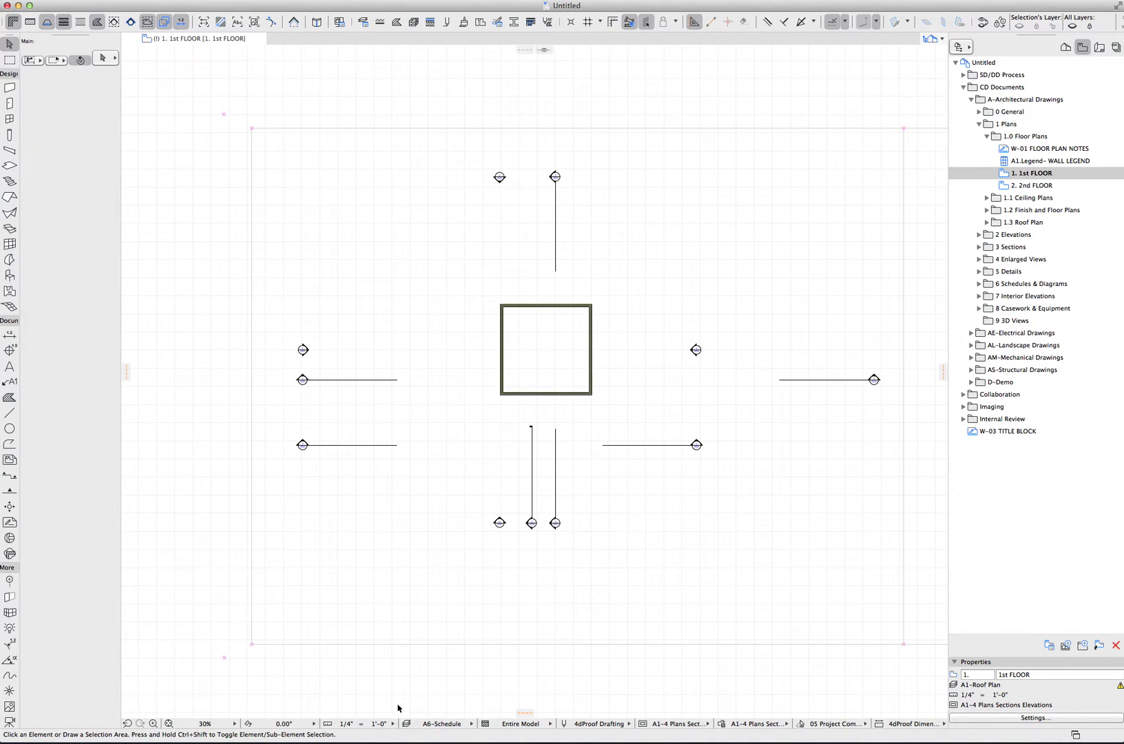
click(407, 724)
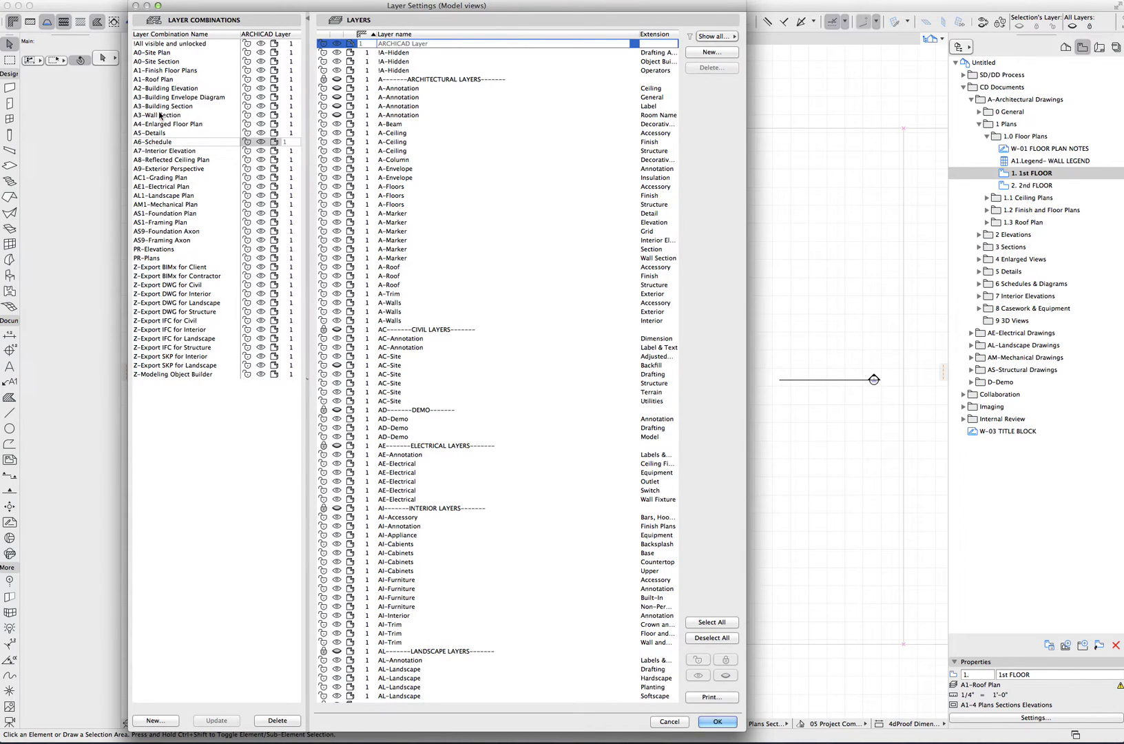
Create a new layer combination named 'A1-Building Plans' based on A1-Roof Plan.
click(163, 79)
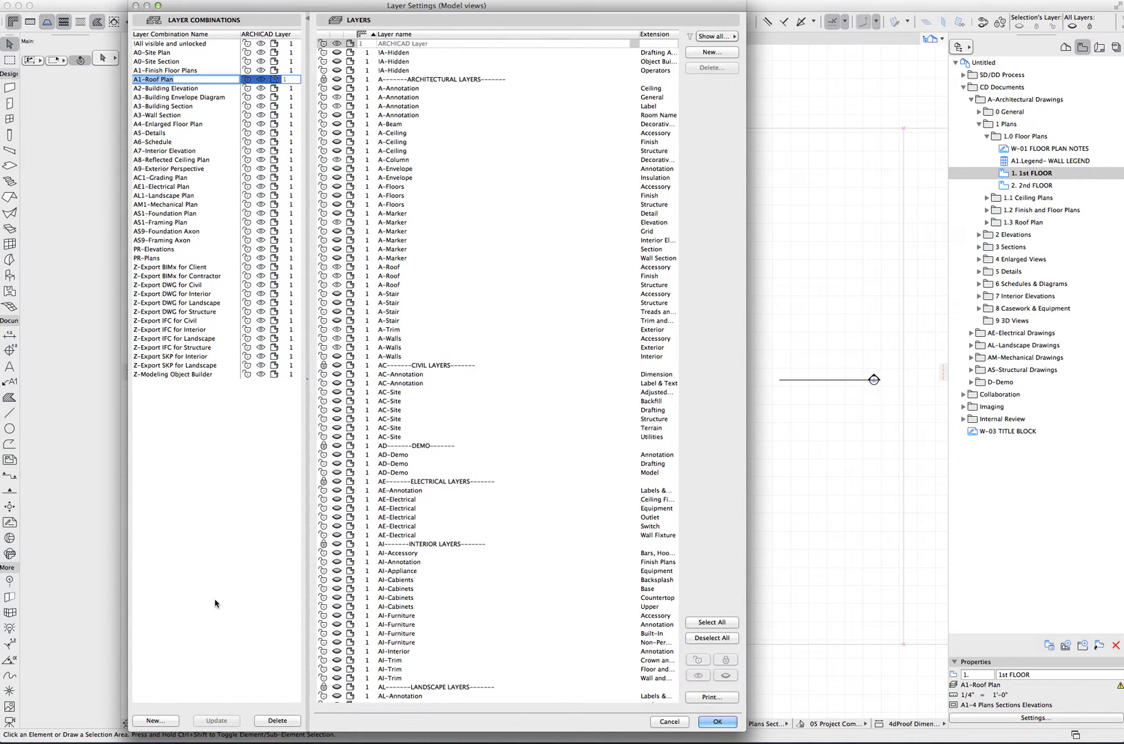
click(165, 723)
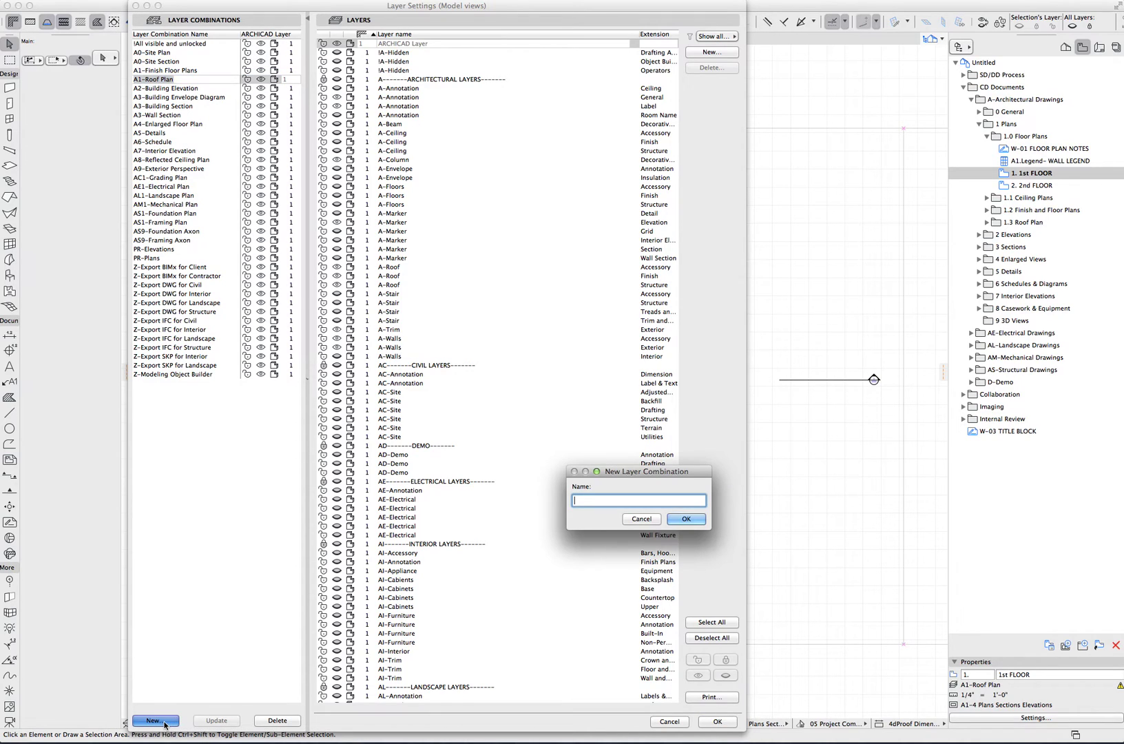
text(A1-Building Plans)
key(Return)
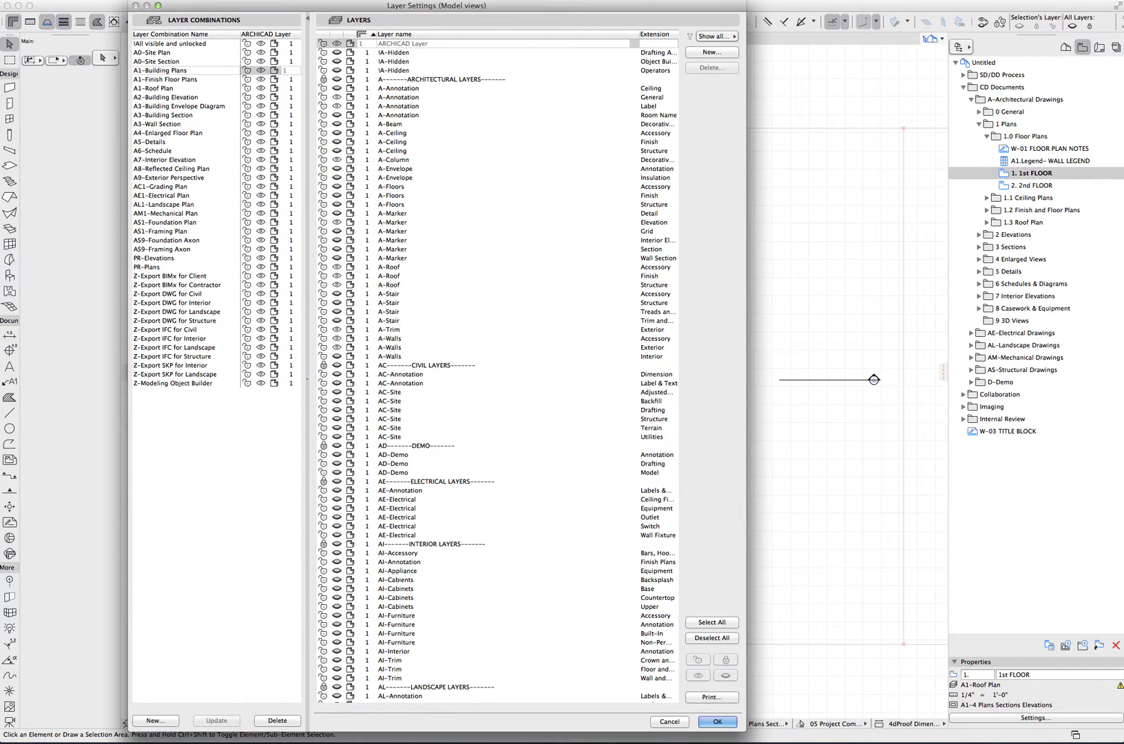
Toggle visibility of several layers including the A-Marker layers, save into A1-Building Plans, and apply.
click(337, 321)
click(337, 312)
click(338, 303)
click(337, 294)
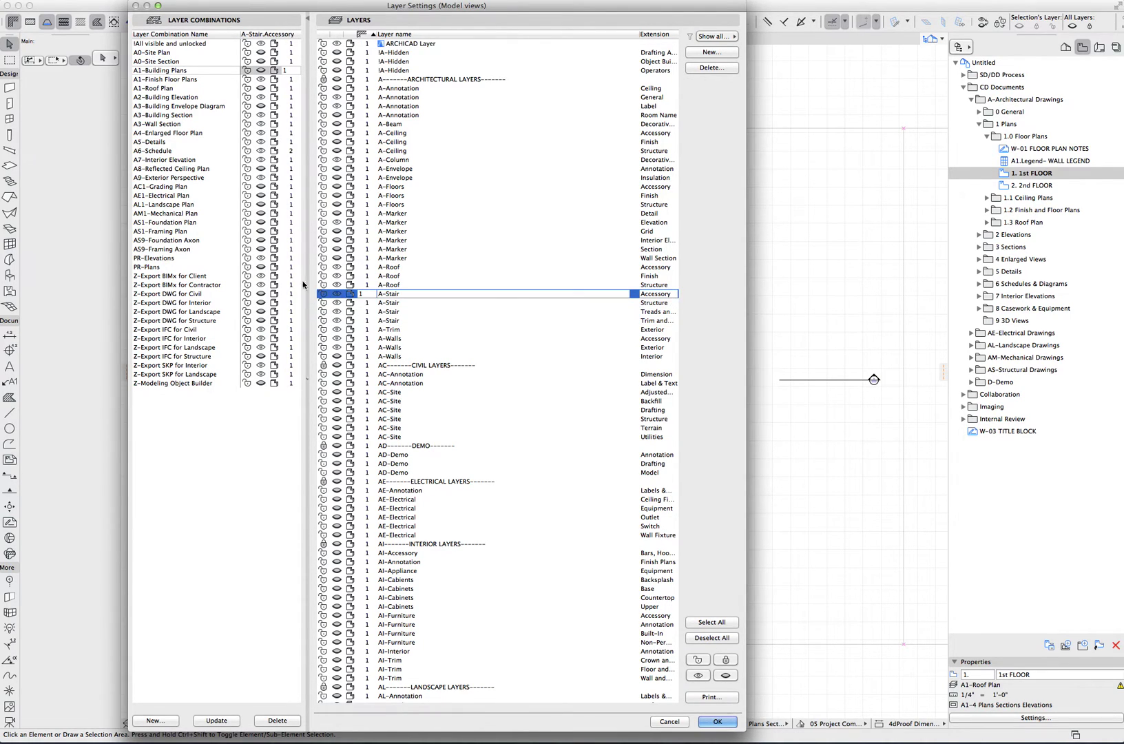
click(338, 196)
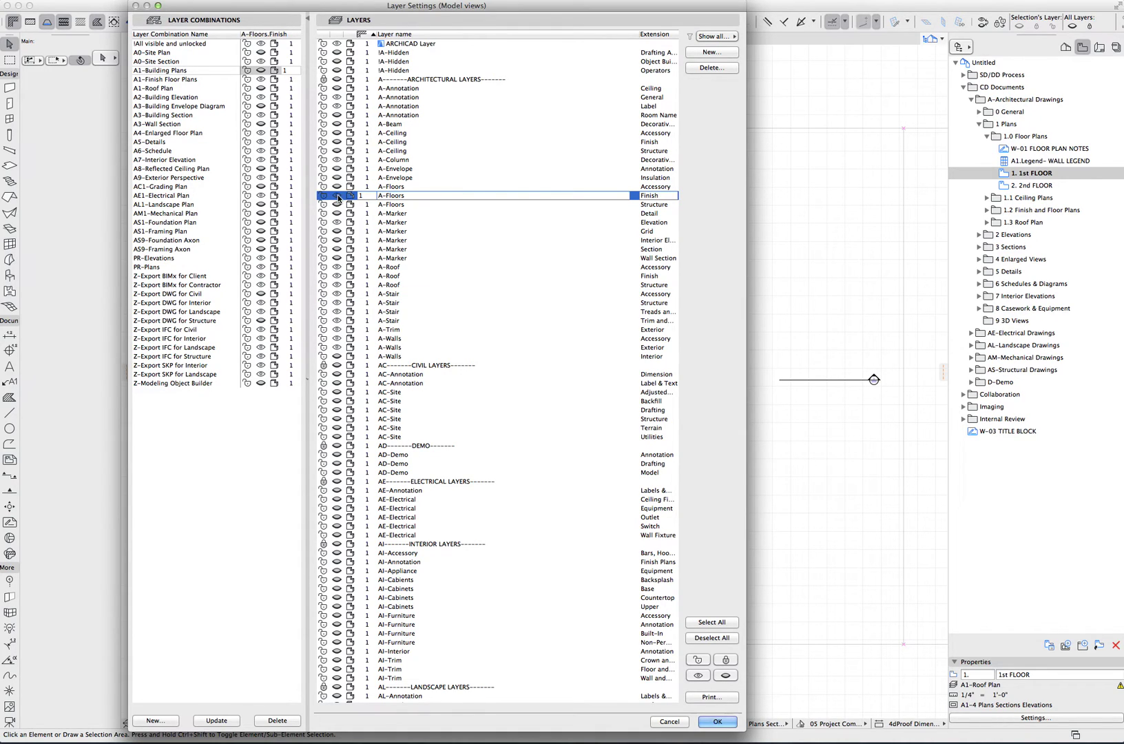
click(338, 204)
click(348, 214)
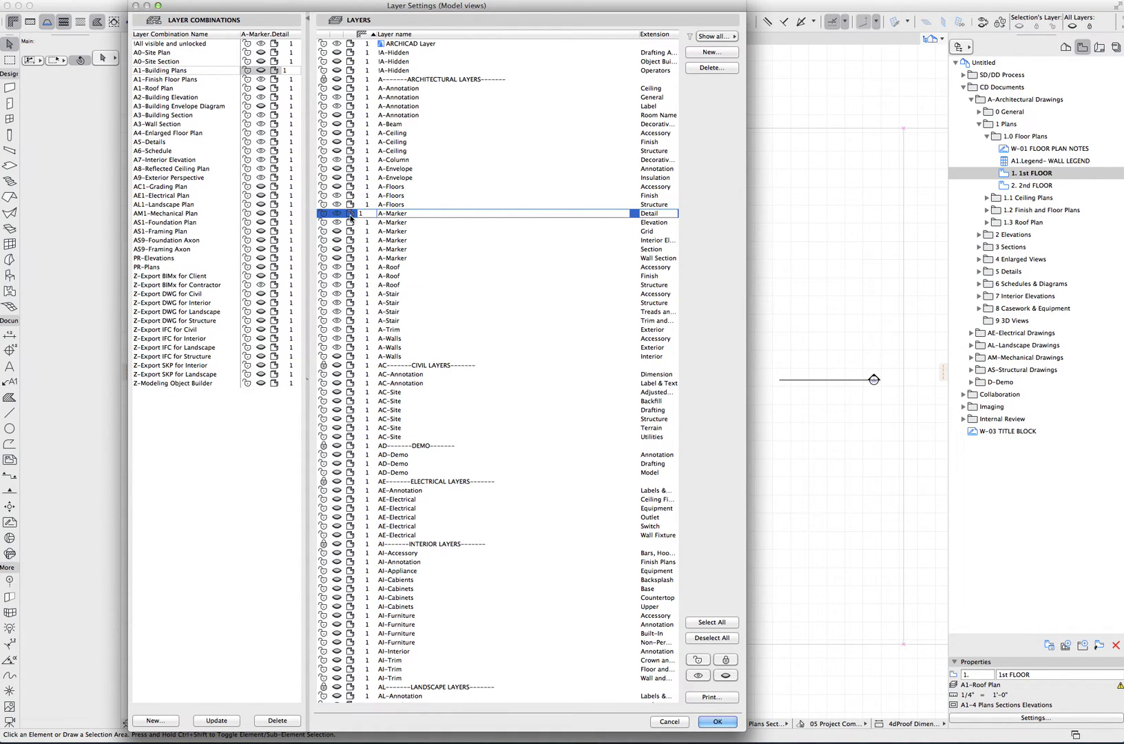
click(339, 125)
click(215, 720)
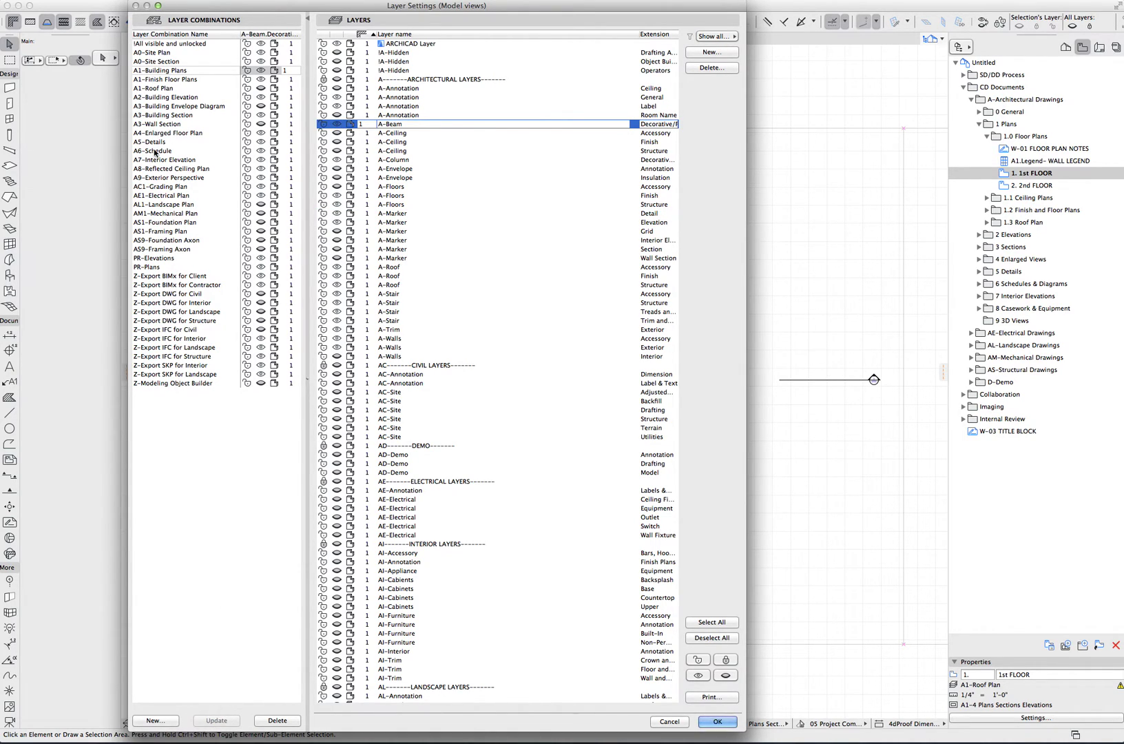
key(Return)
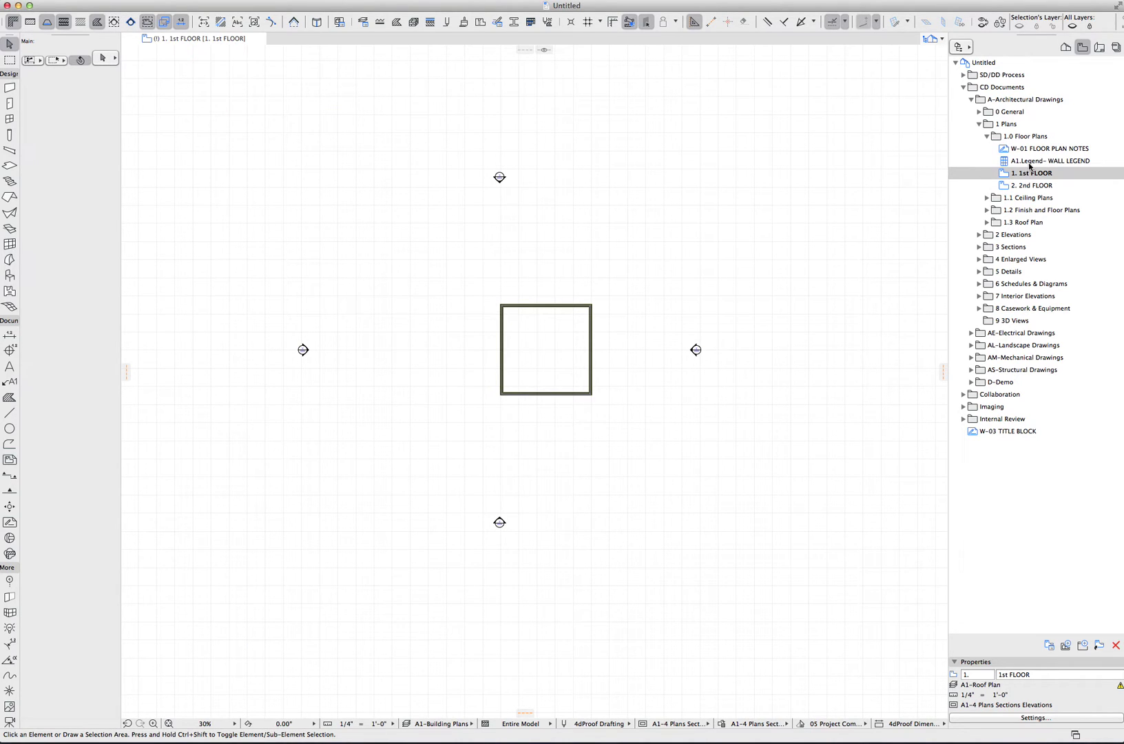
Set the 1st FLOOR view's layer combination to A1-Building Plans in its View Settings.
right_click(1022, 173)
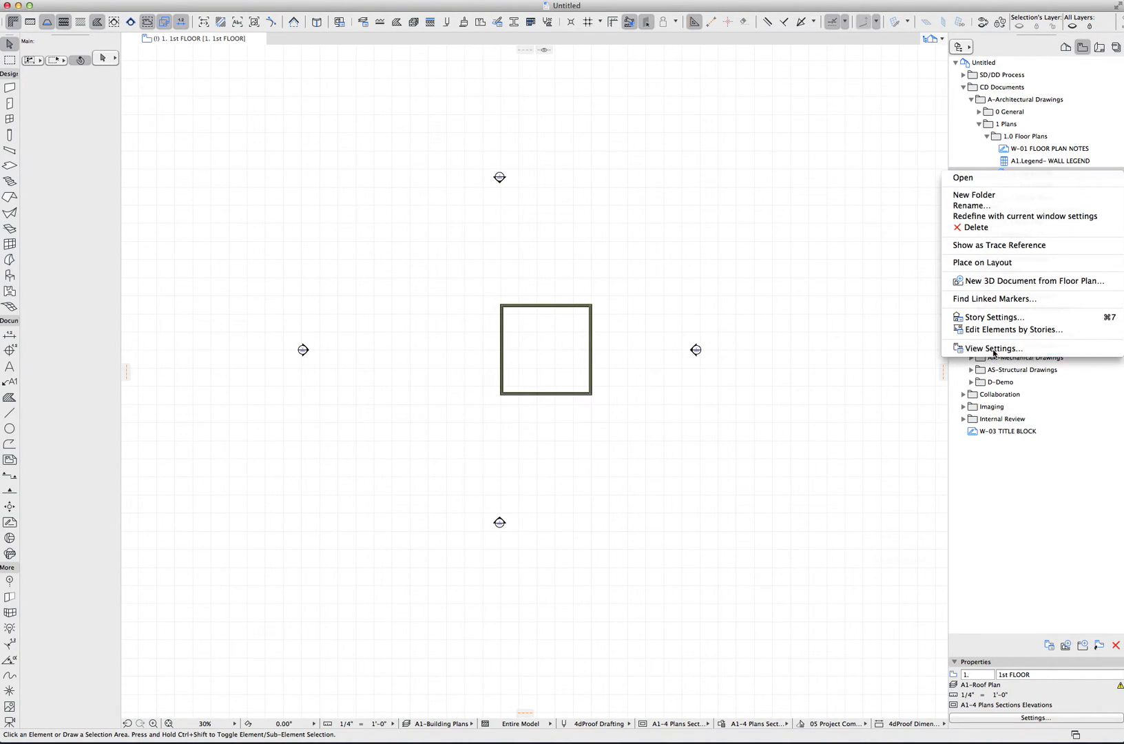
click(994, 348)
click(407, 248)
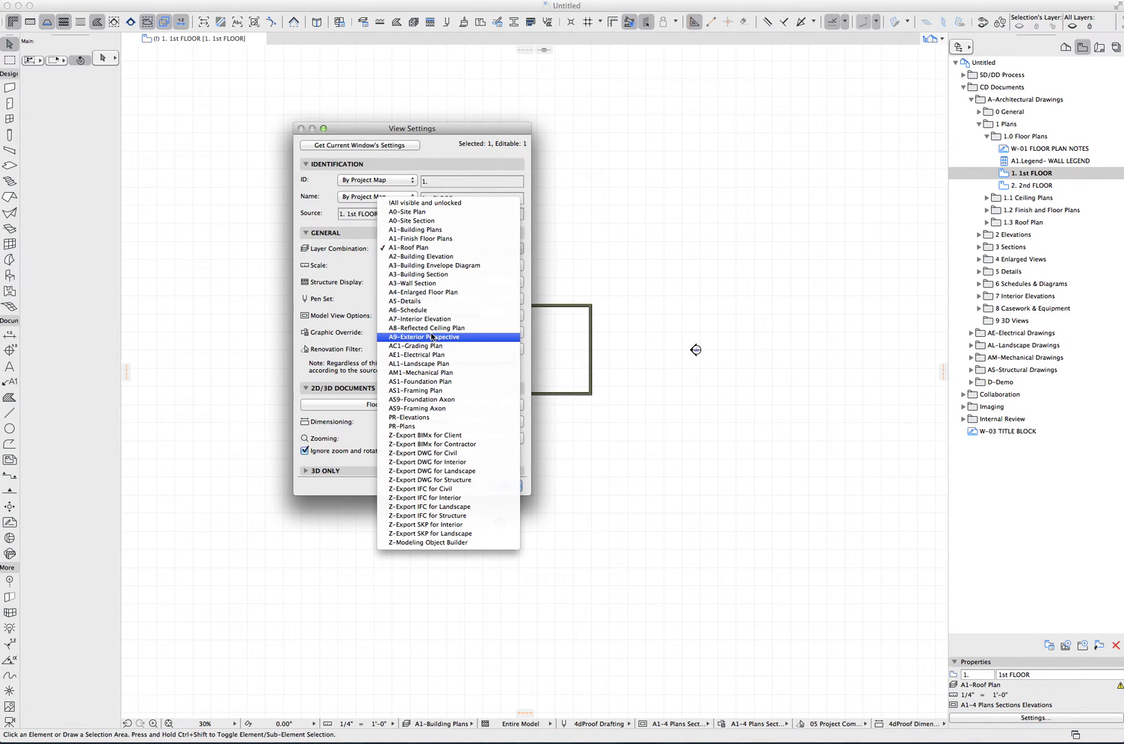
click(418, 238)
click(418, 248)
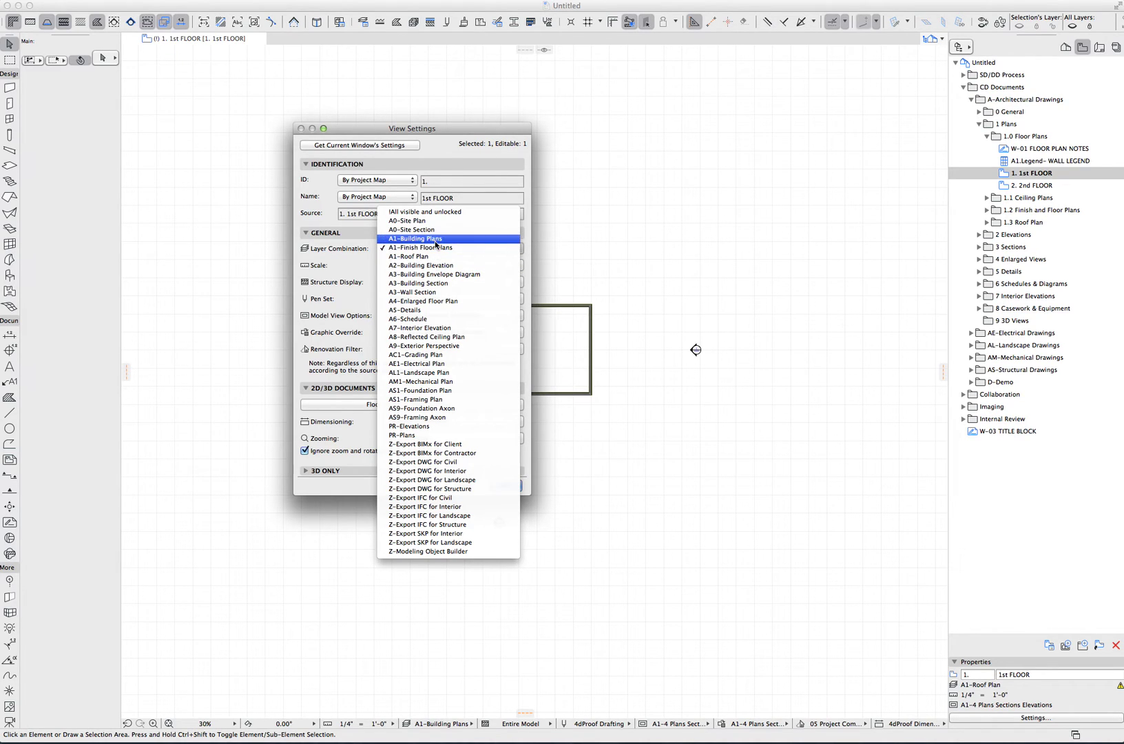
click(417, 238)
click(509, 485)
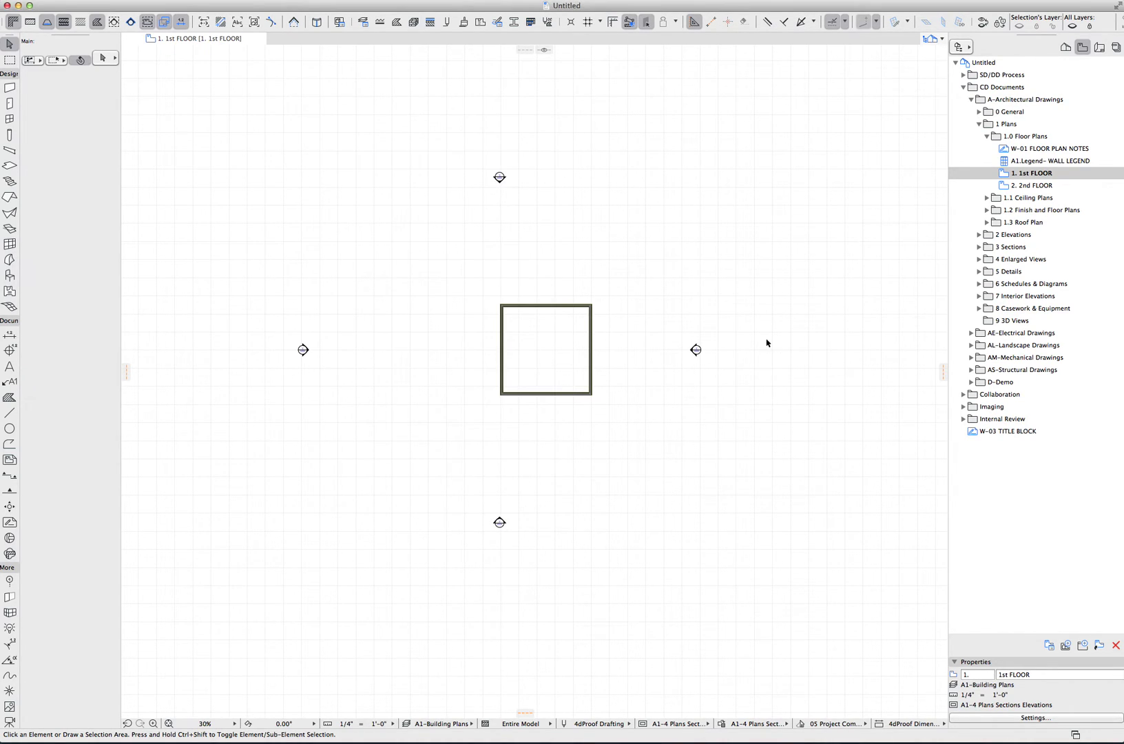
click(1033, 179)
Replace the 2nd FLOOR view's missing layer combination with A1-Building Plans in its View Settings.
right_click(1028, 188)
click(935, 358)
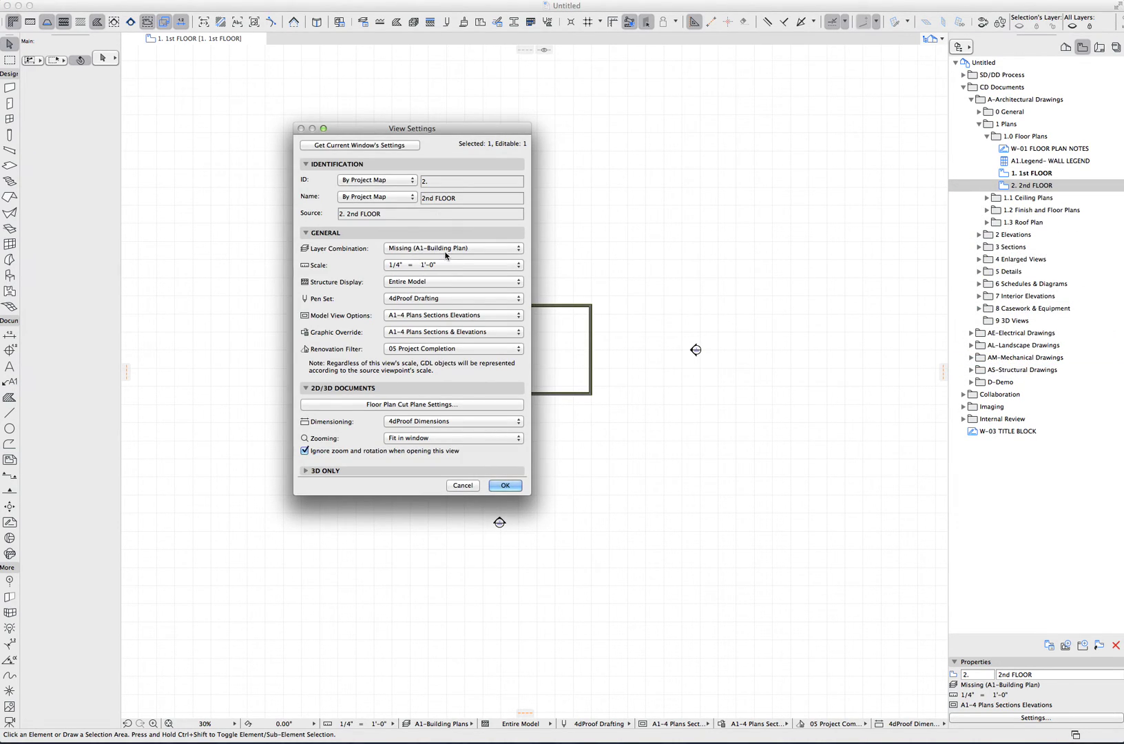
click(447, 253)
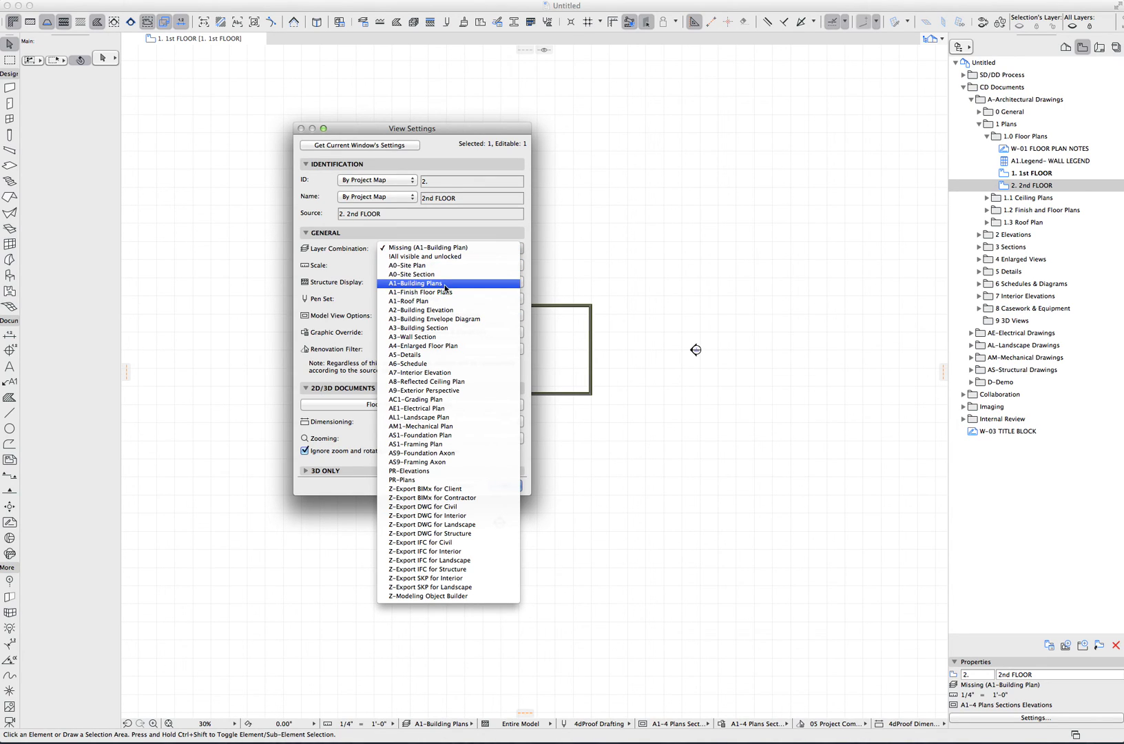
click(444, 284)
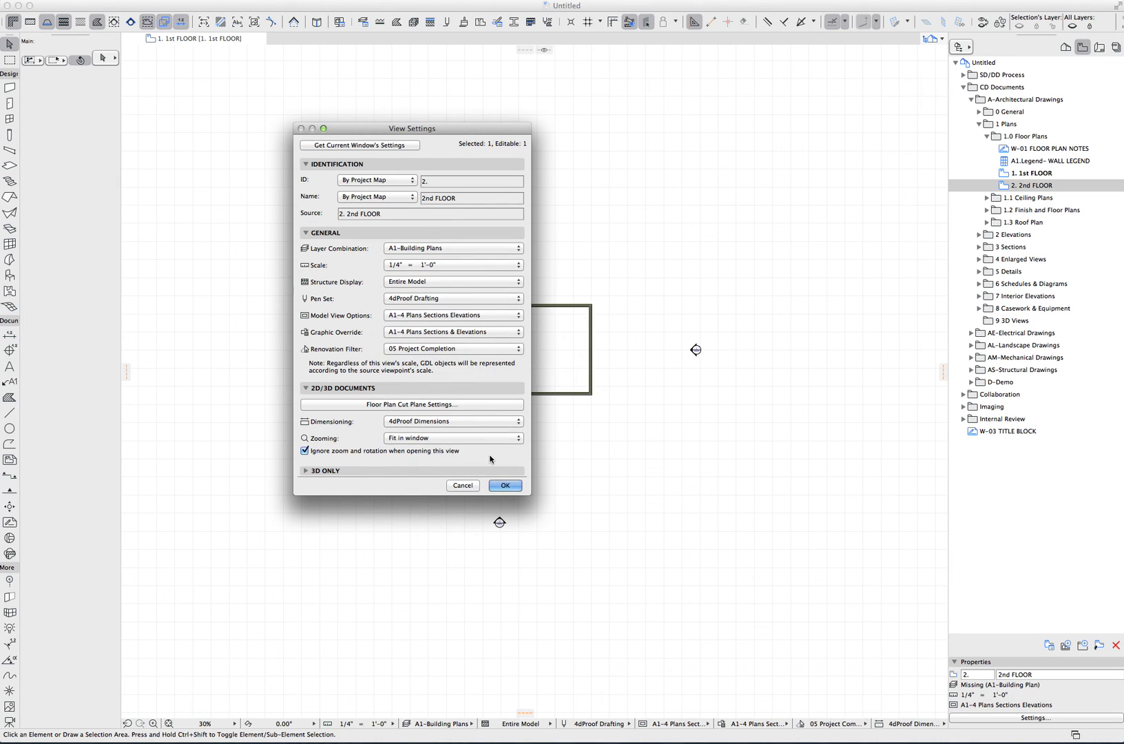
click(506, 486)
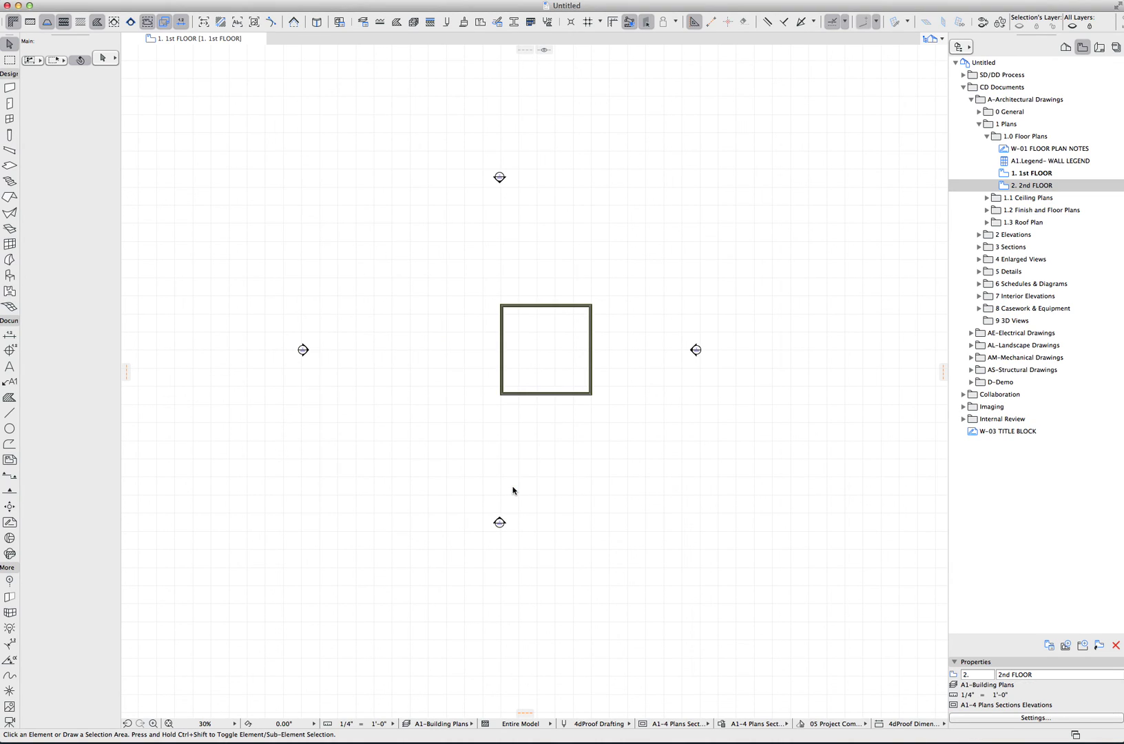